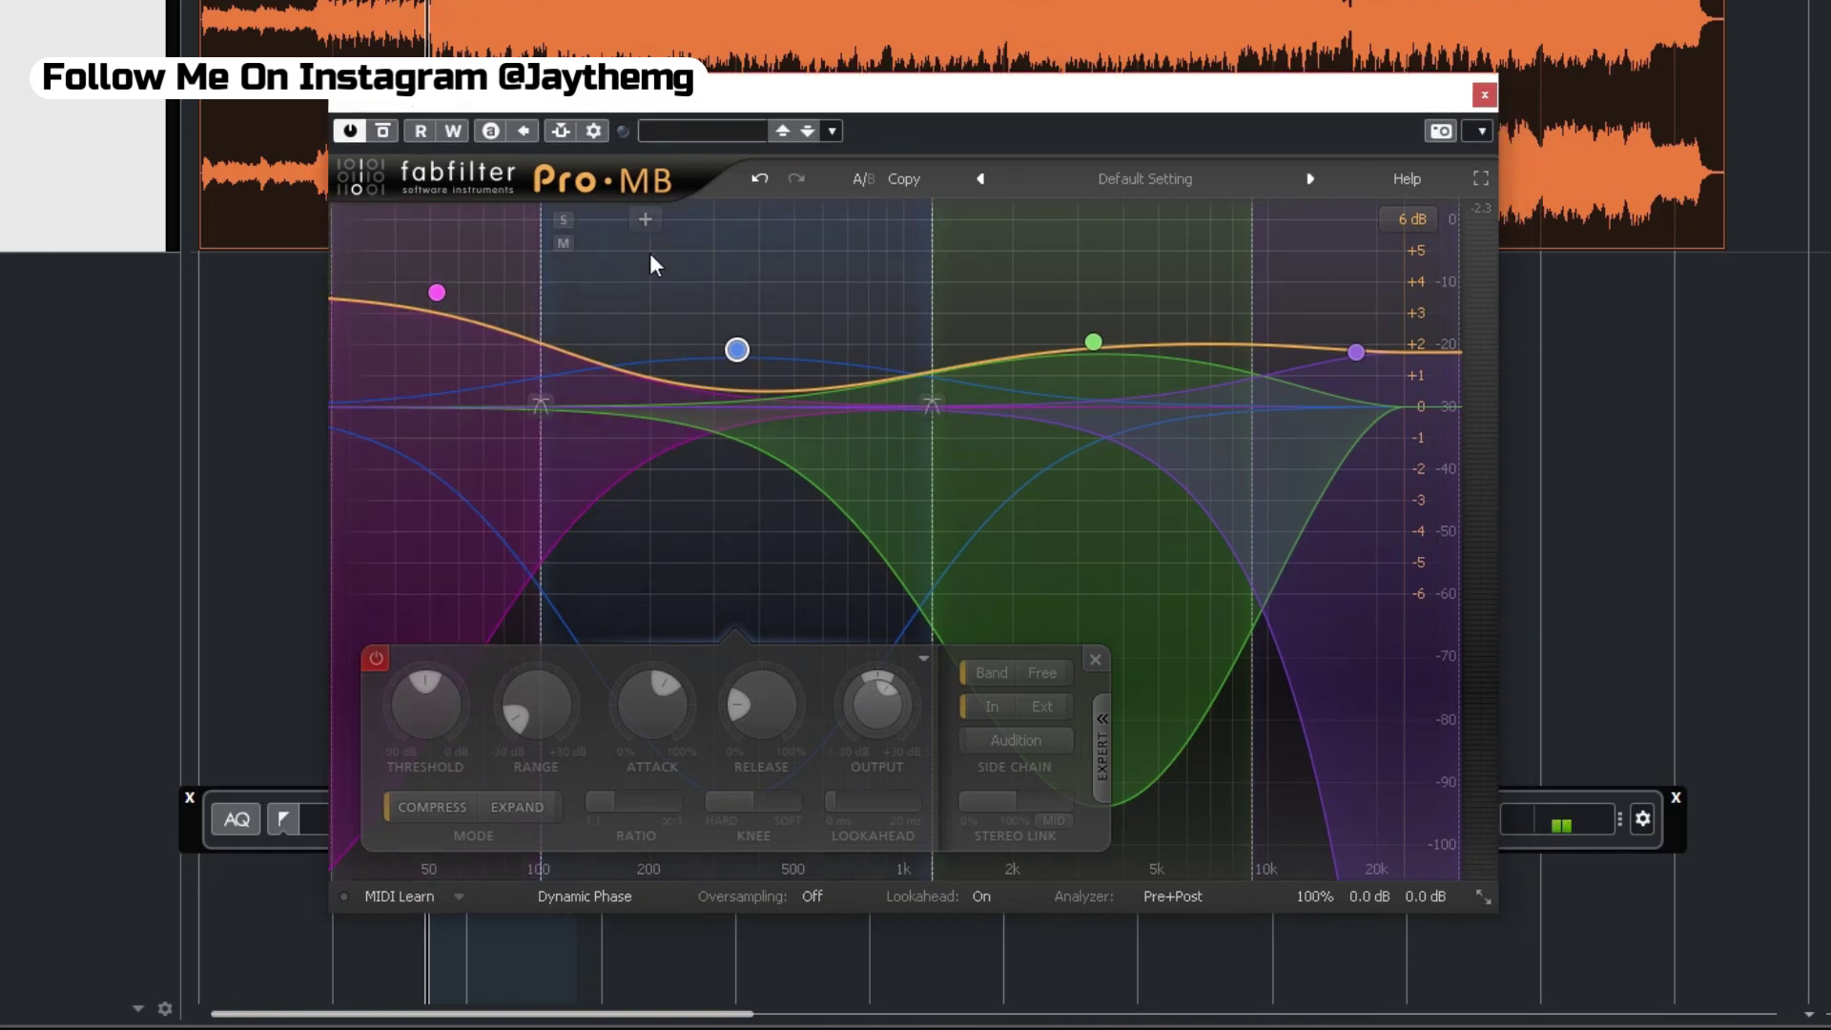
Reset the Pro-MB plug-in by loading its Default Setting preset and clear the waveform view around its window.
drag(783, 105, 782, 95)
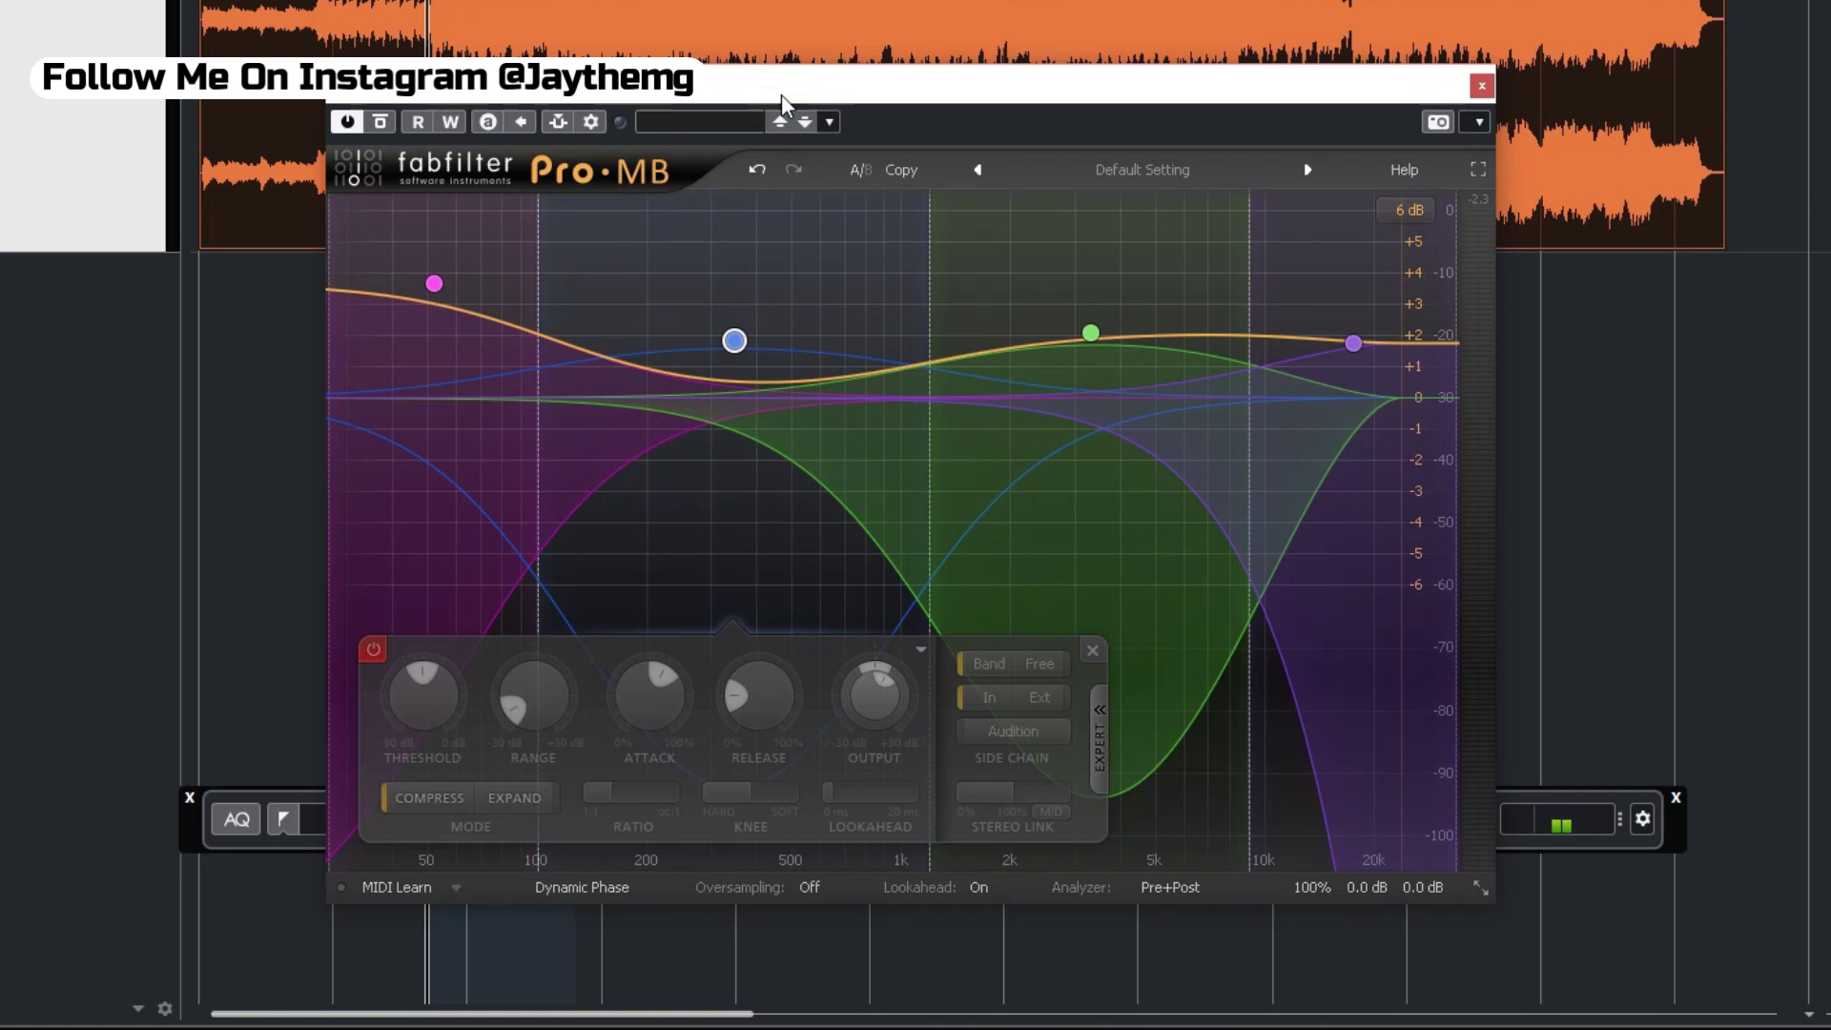
drag(782, 103, 818, 133)
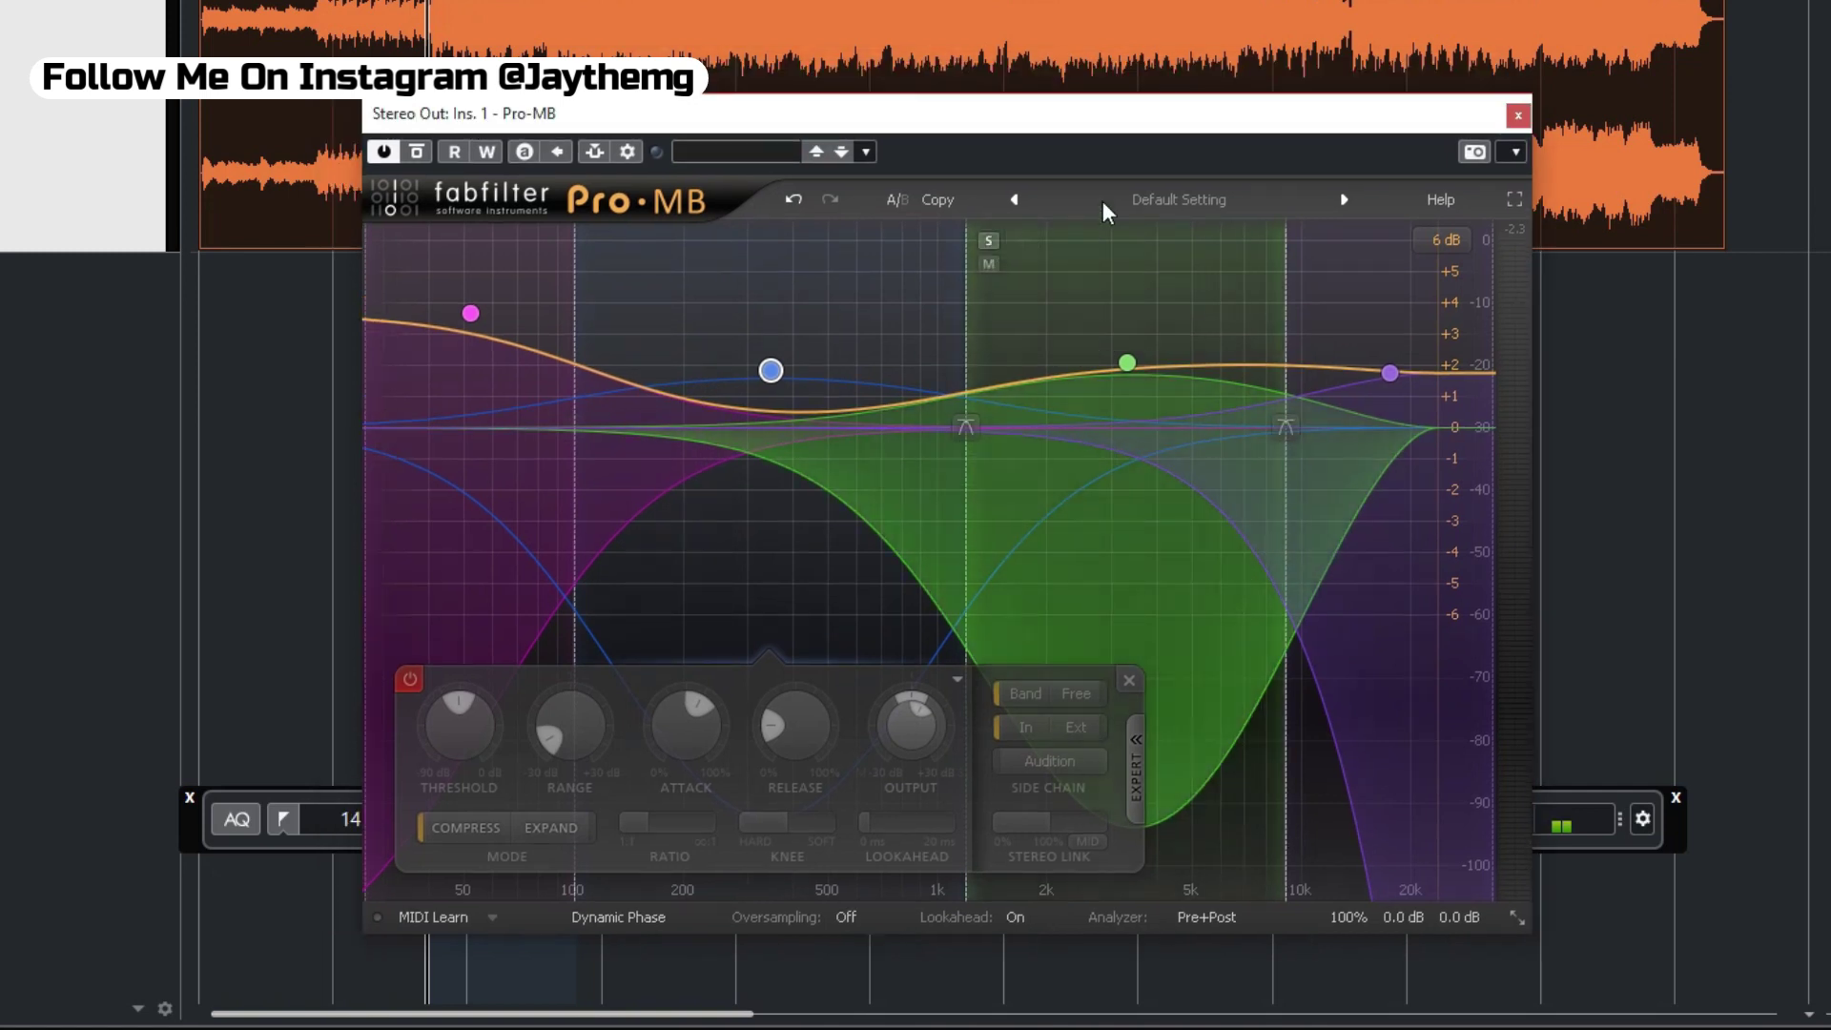
click(1161, 201)
click(1157, 521)
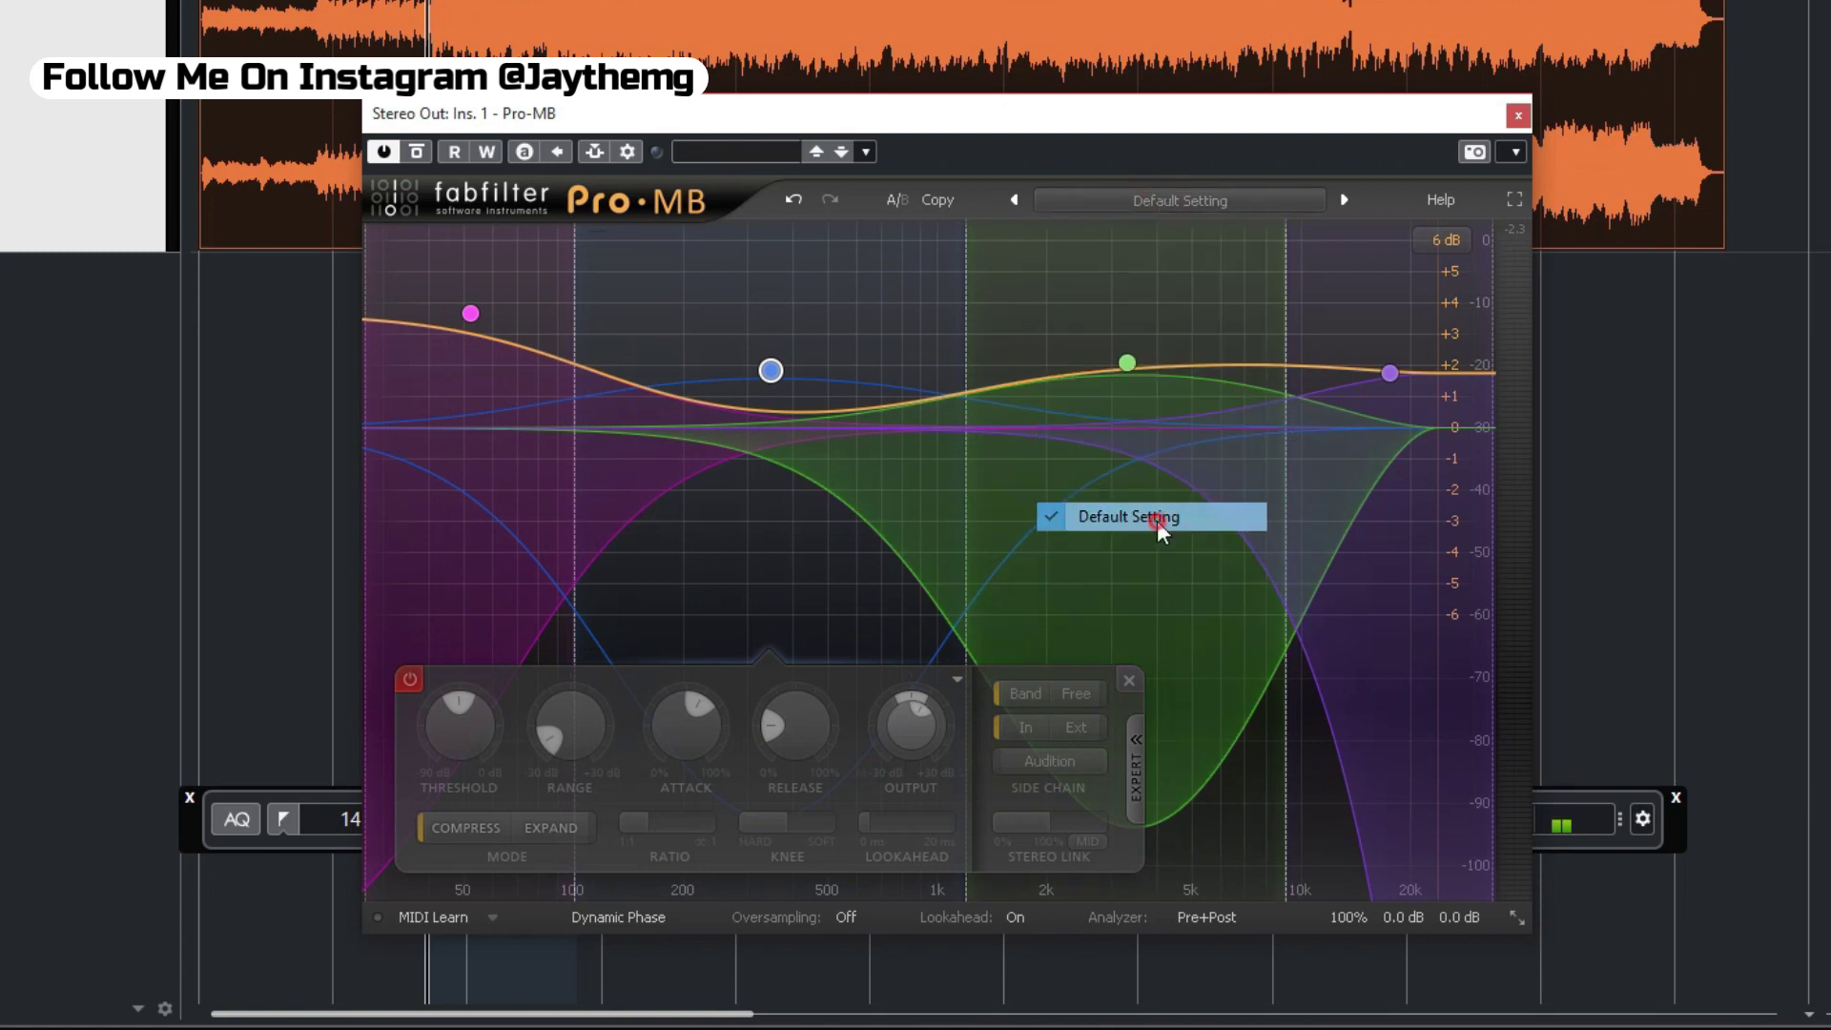
mouse_move(962, 110)
mouse_down()
mouse_move(917, 110)
mouse_move(931, 127)
mouse_up()
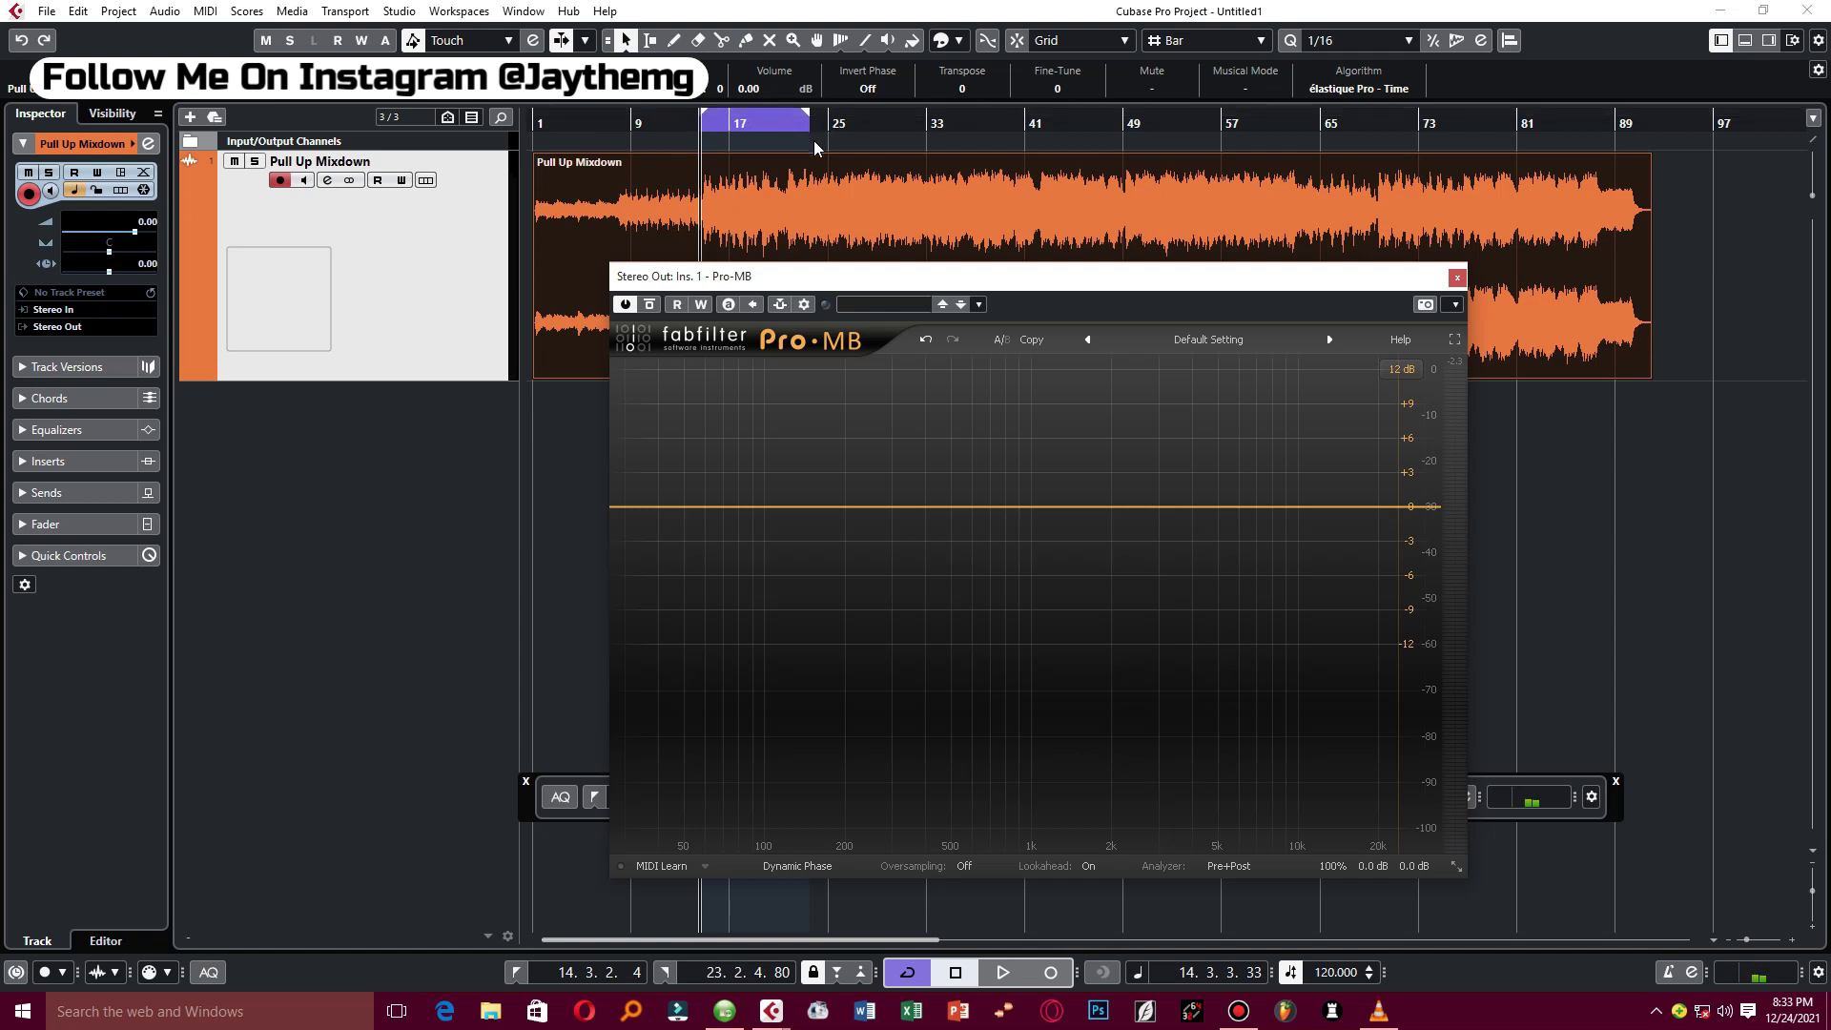
Play the looped section of the mixdown through the flat Pro-MB to examine its spectrum, and stop playback.
click(806, 176)
drag(895, 280, 897, 271)
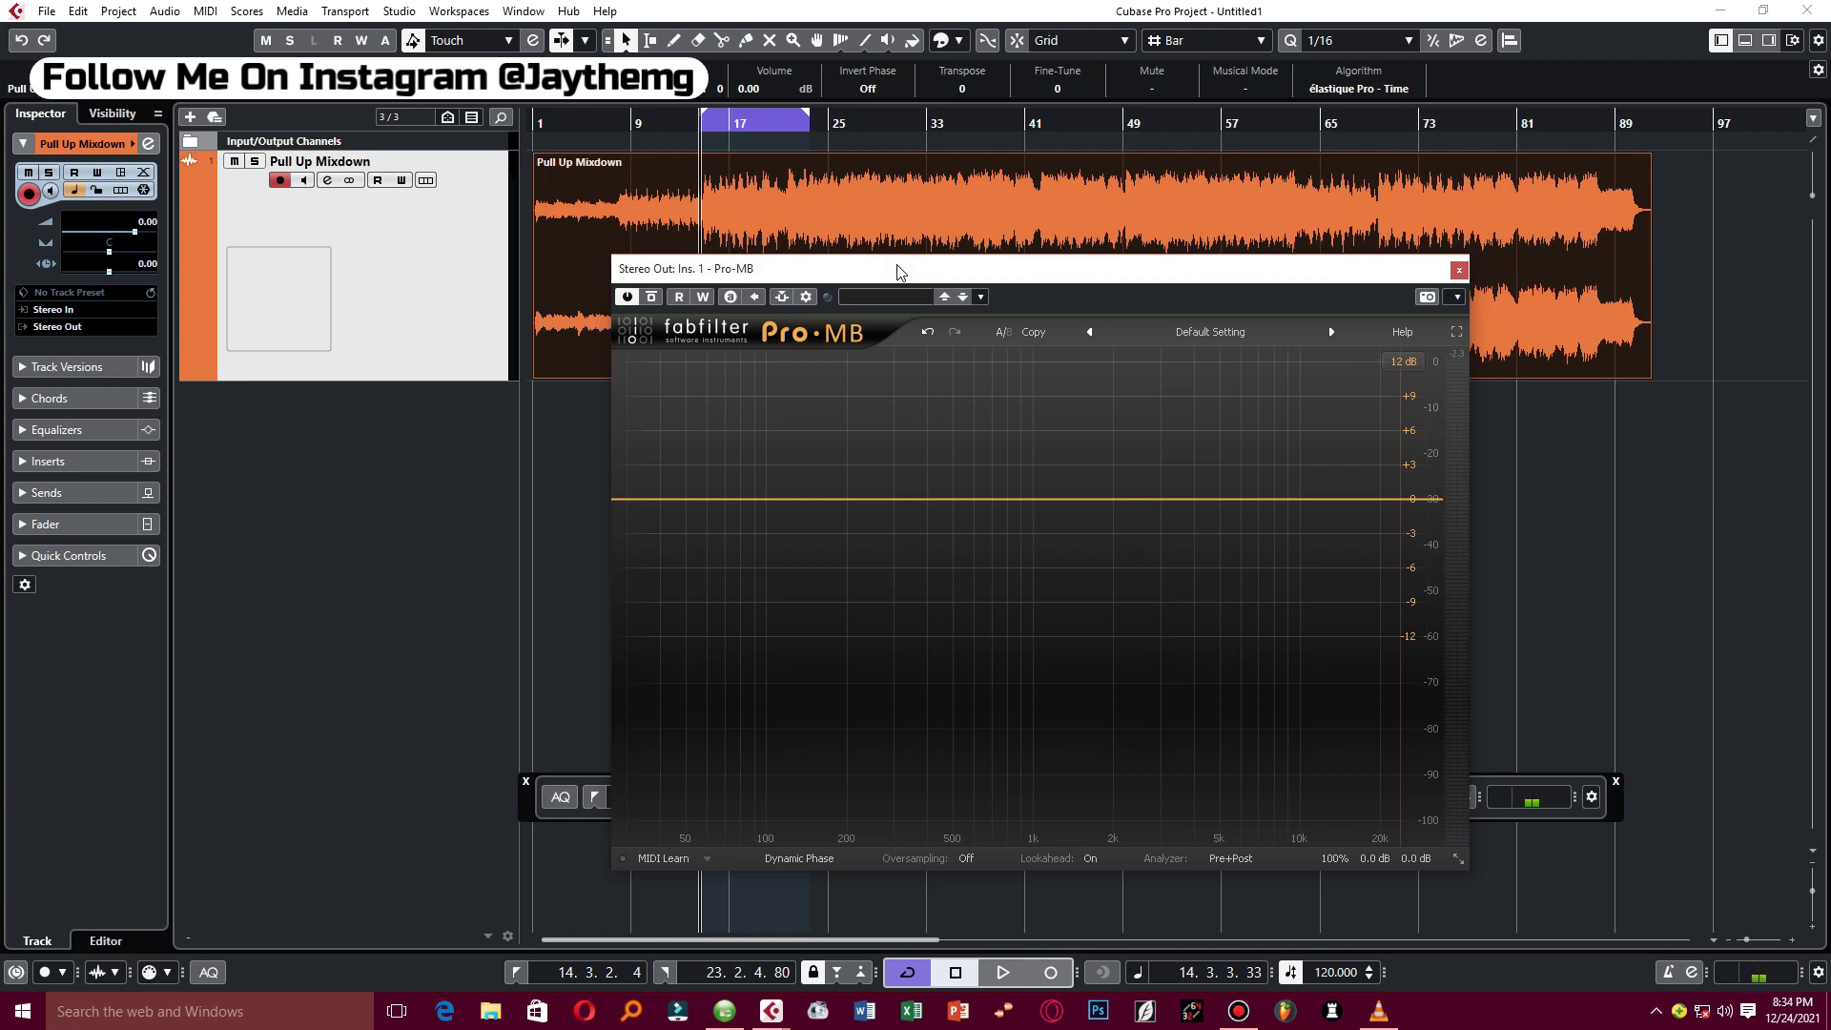
drag(897, 272, 1040, 279)
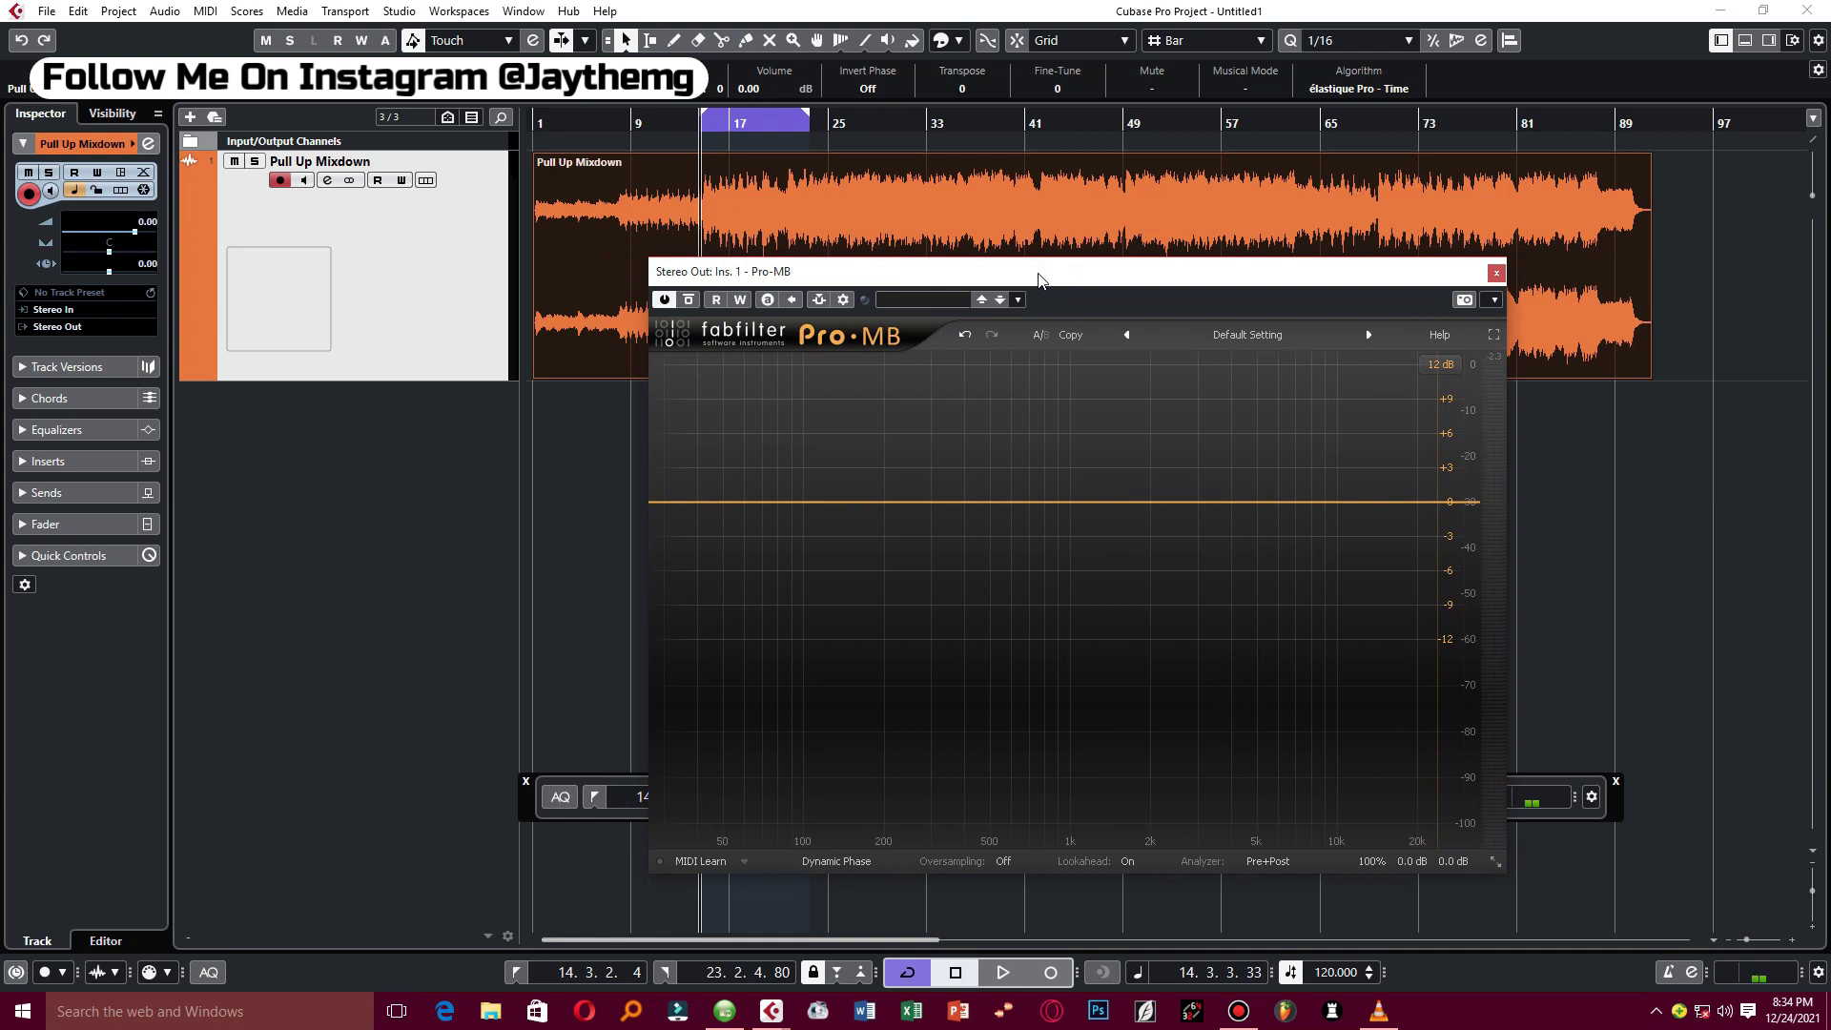
key(space)
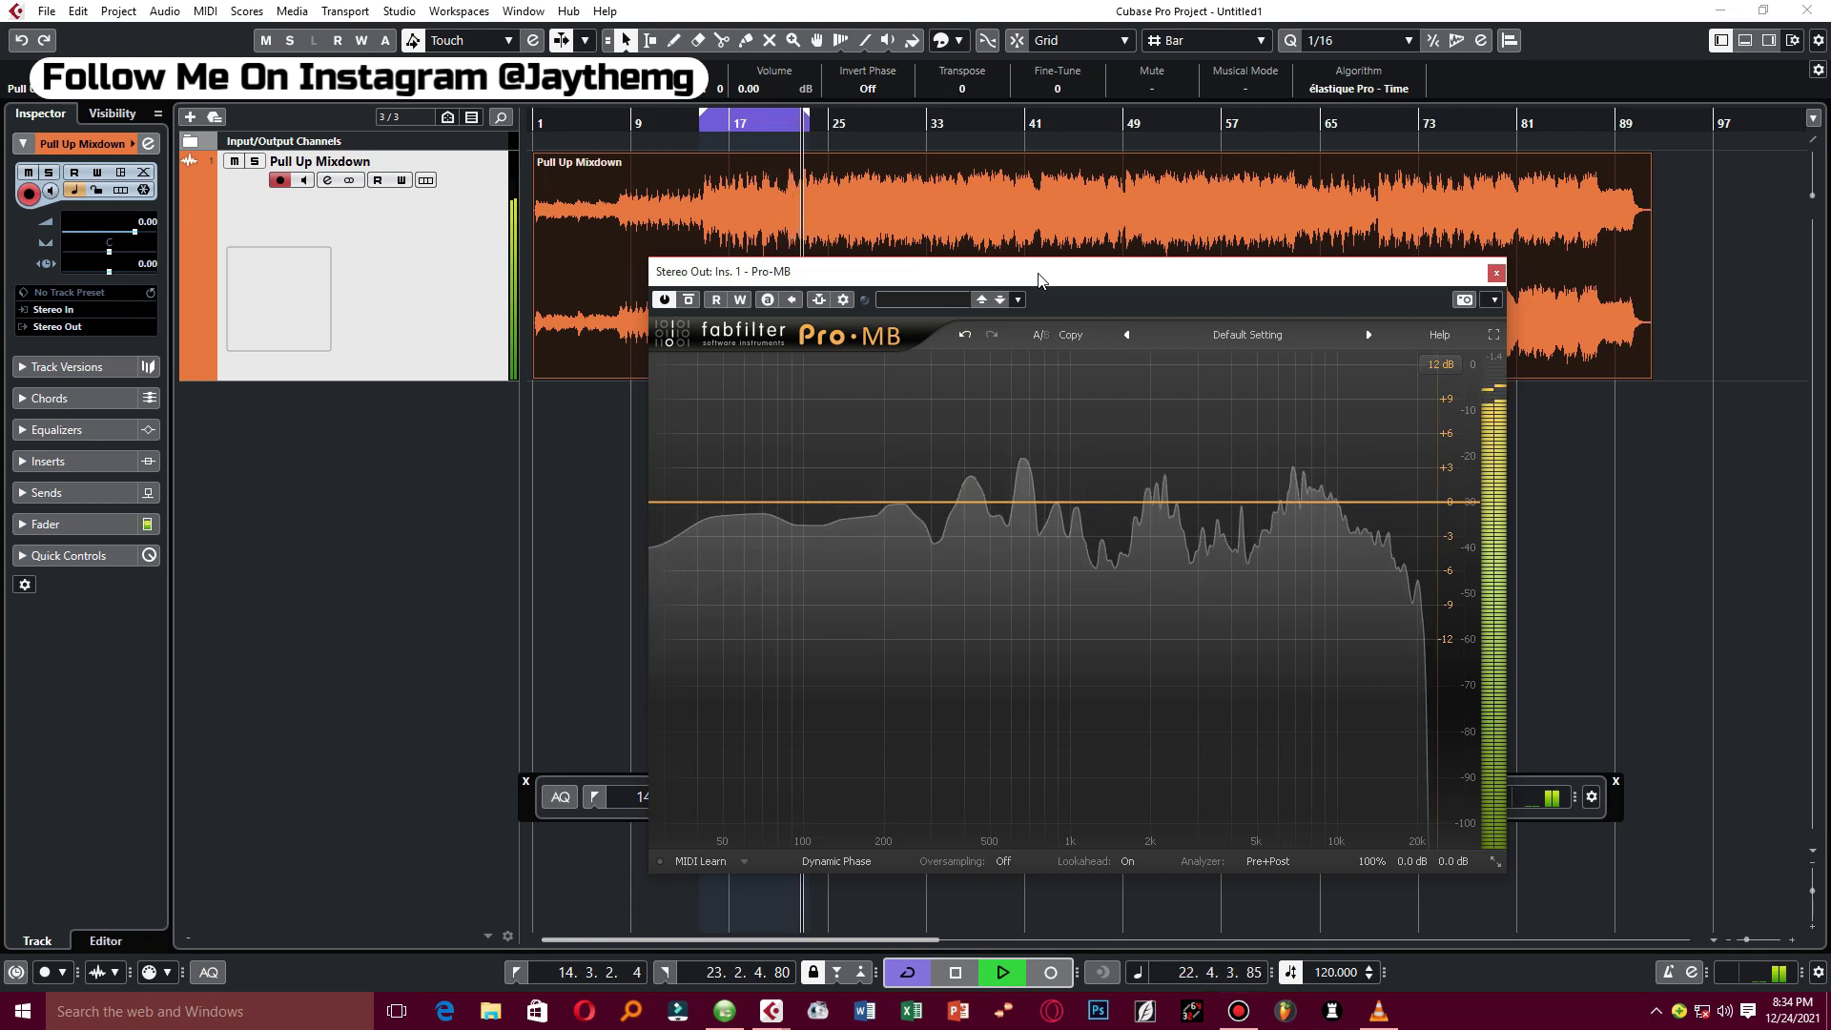
key(space)
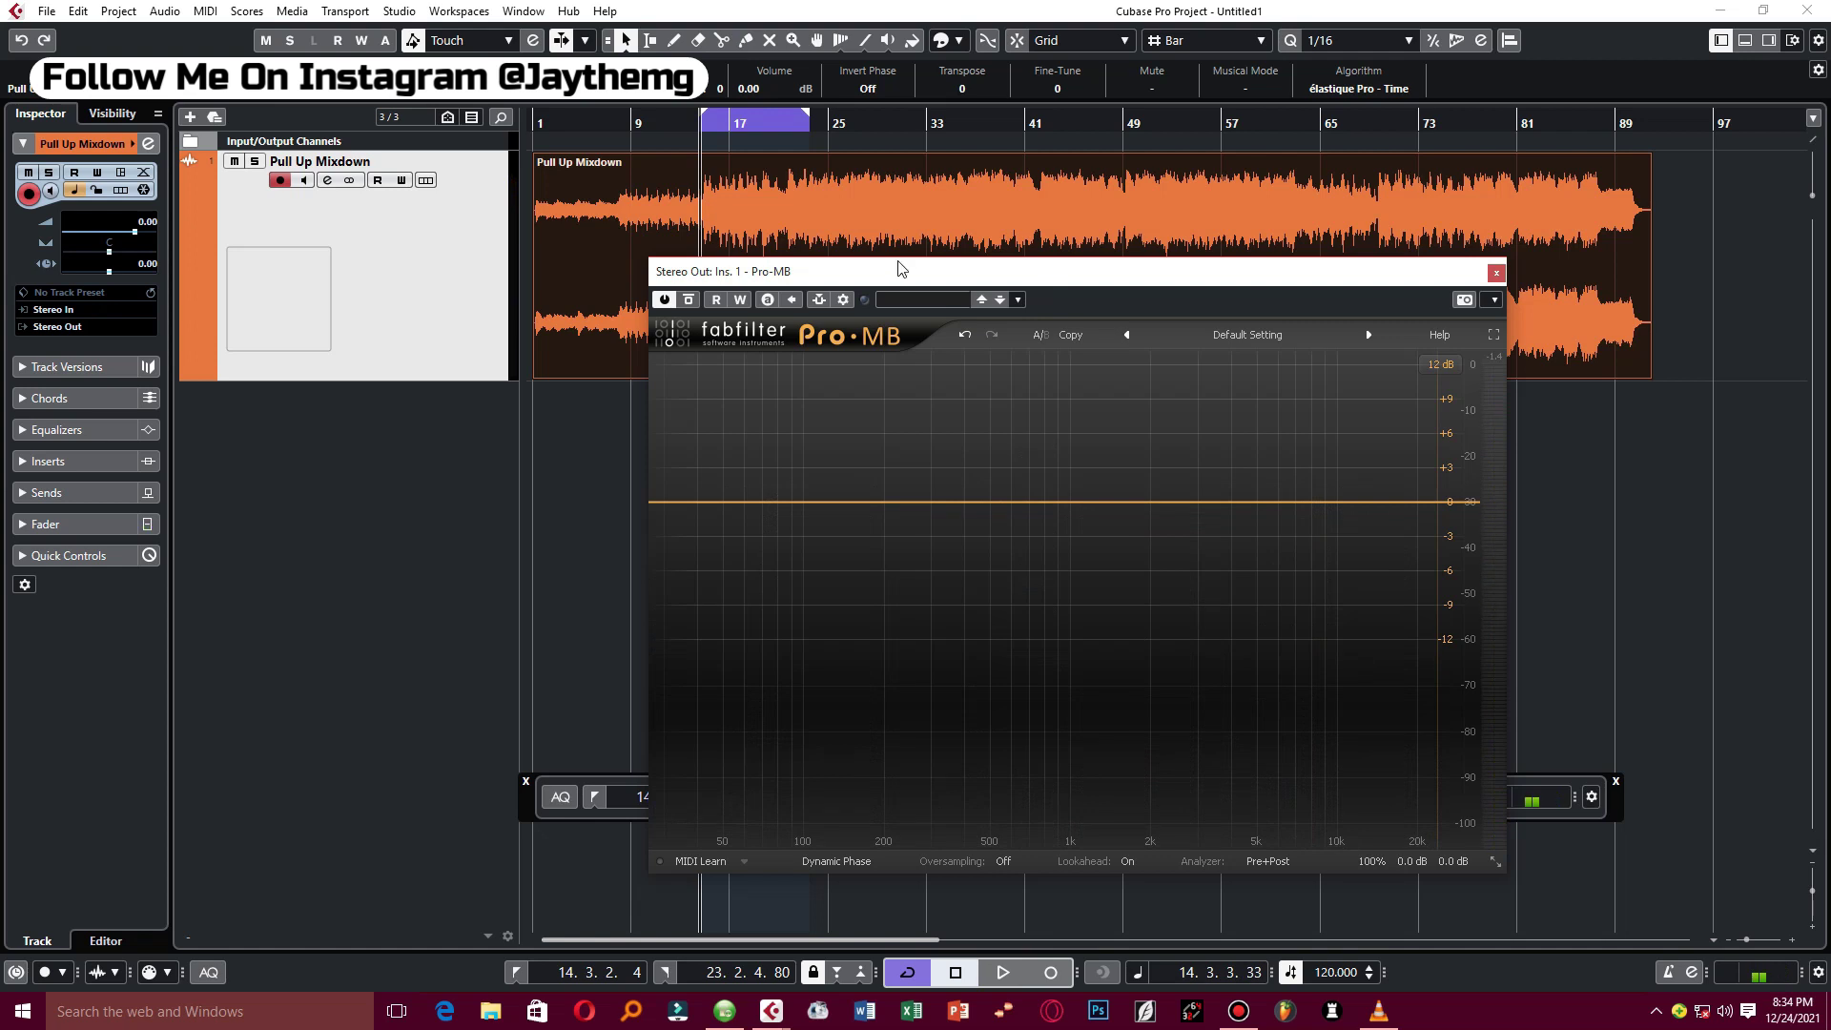
Add four Pro-MB bands along the zero line, covering the low, low-mid, high-mid and high frequencies.
drag(903, 275, 911, 257)
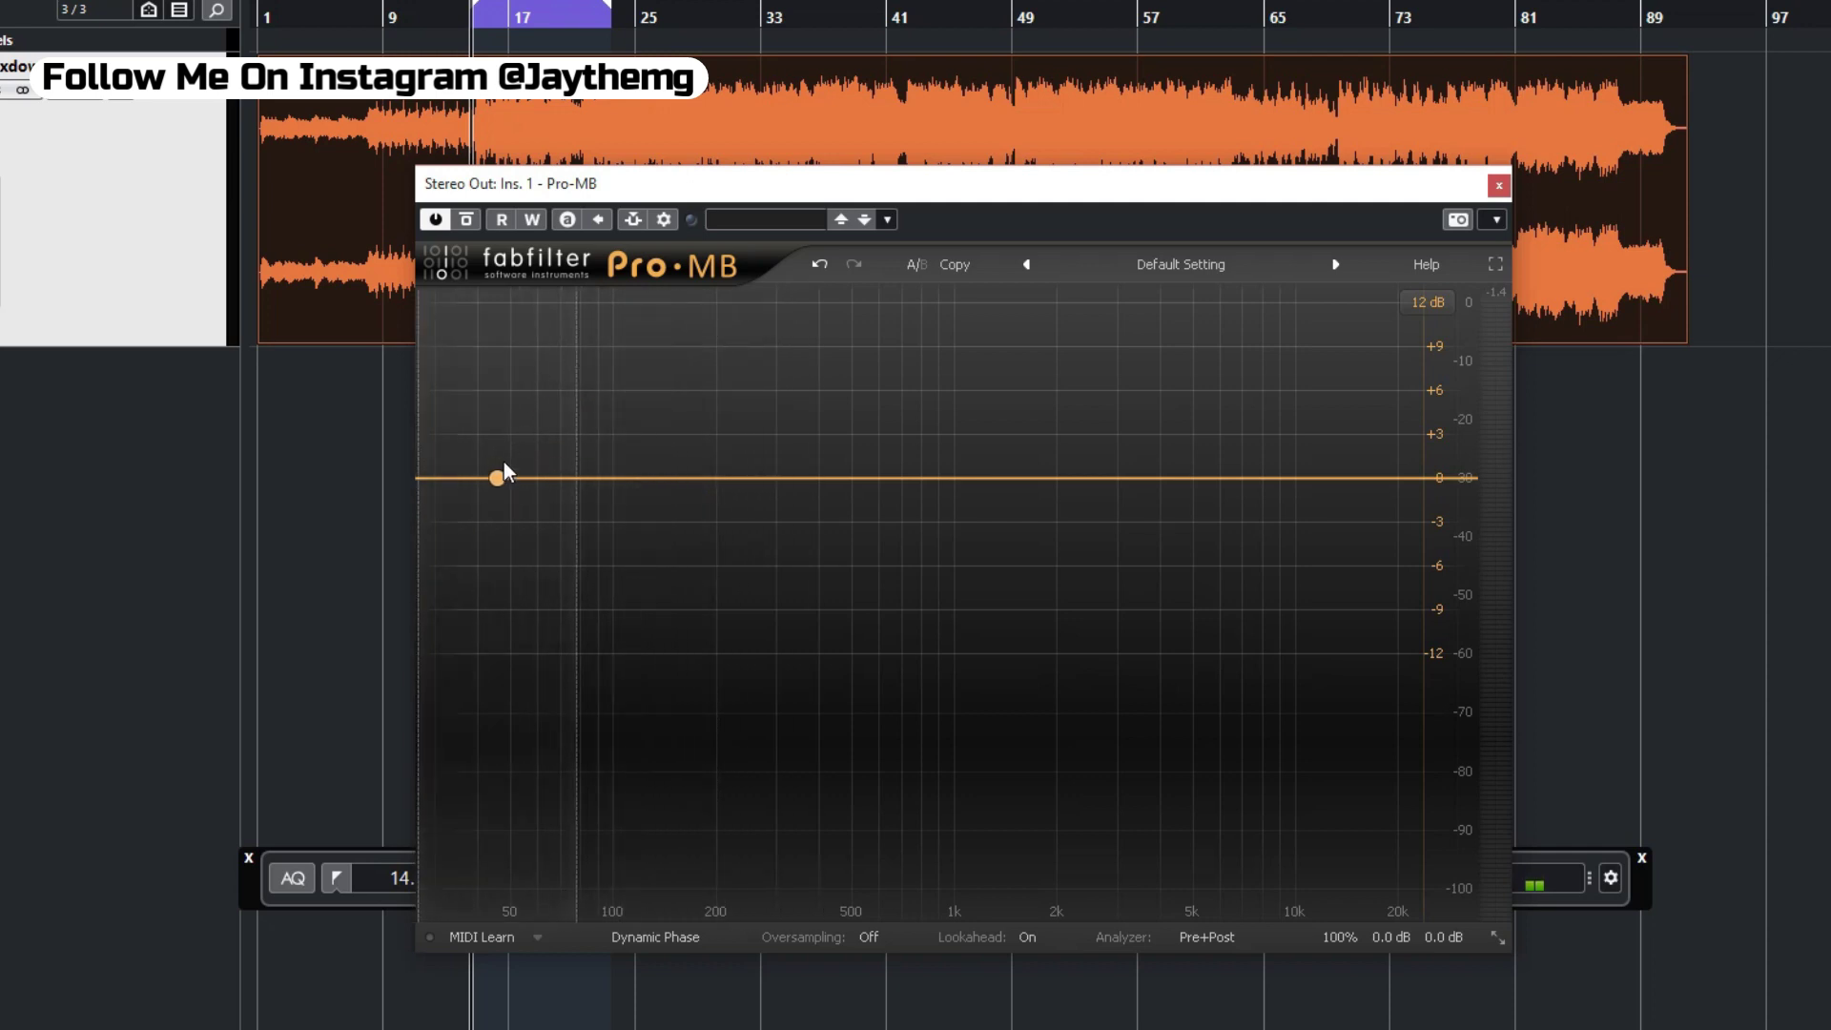
click(536, 479)
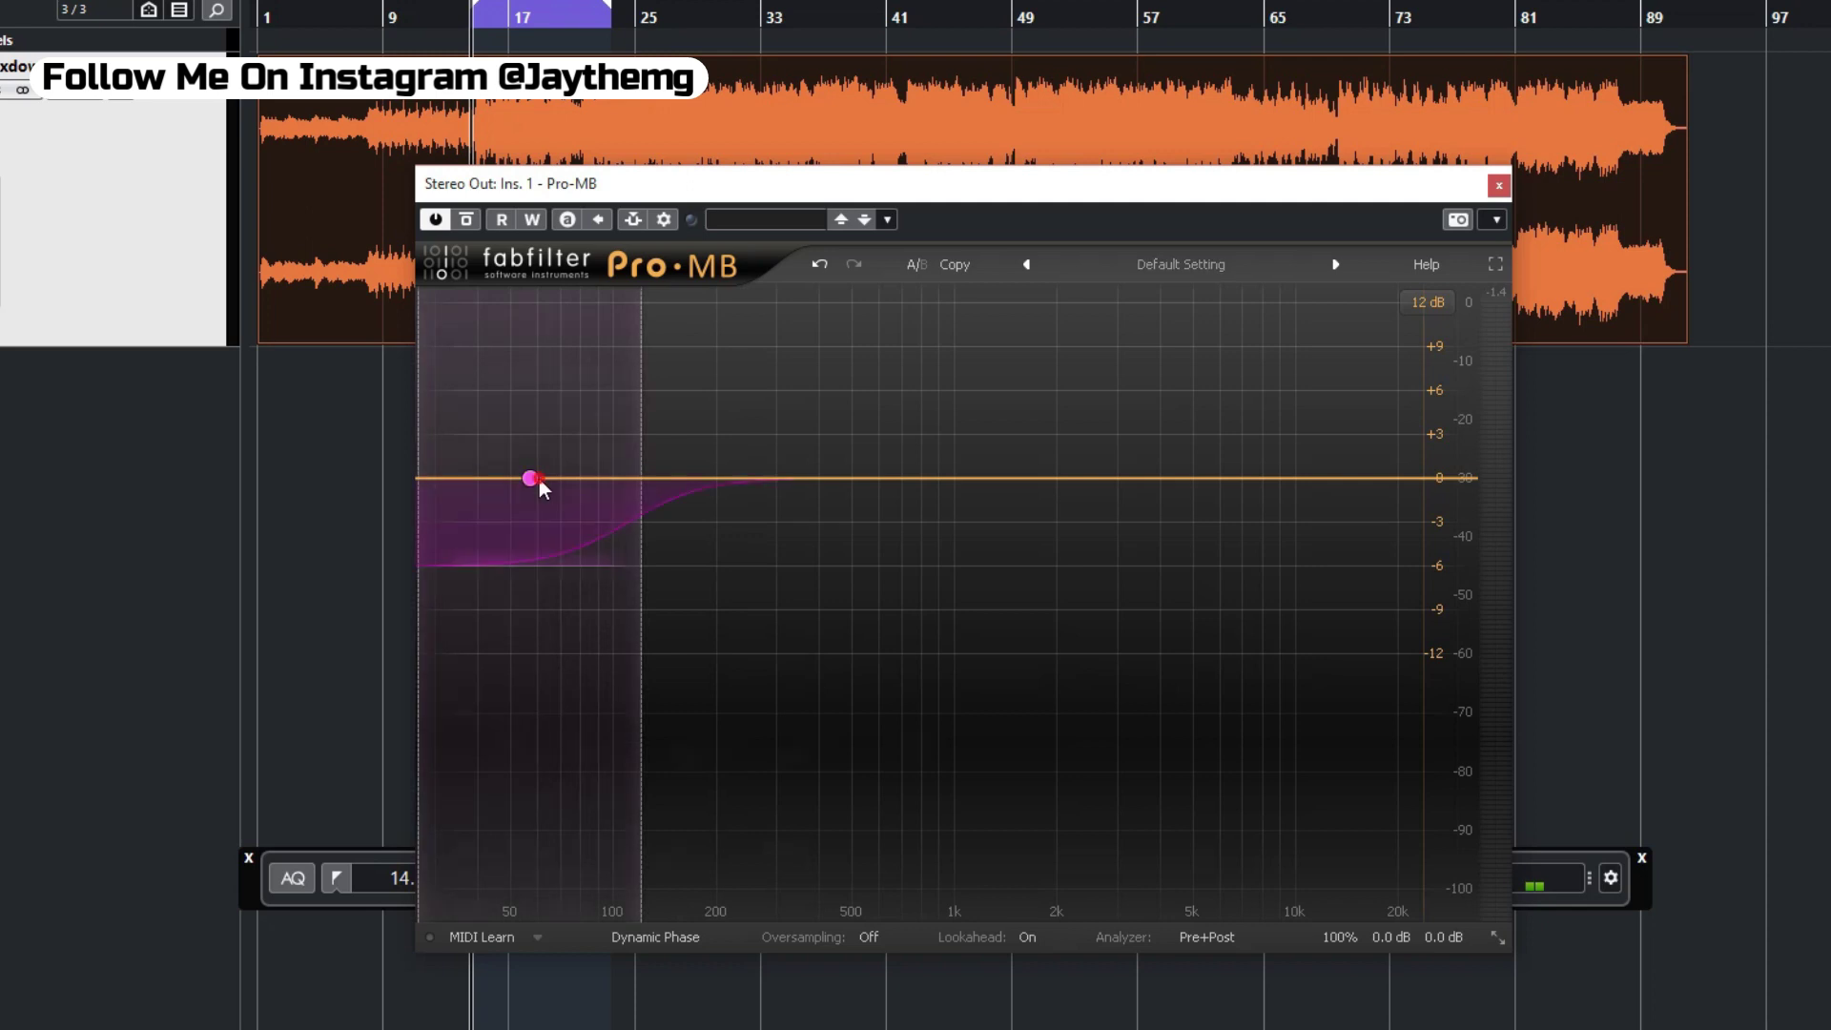
click(791, 478)
click(1071, 478)
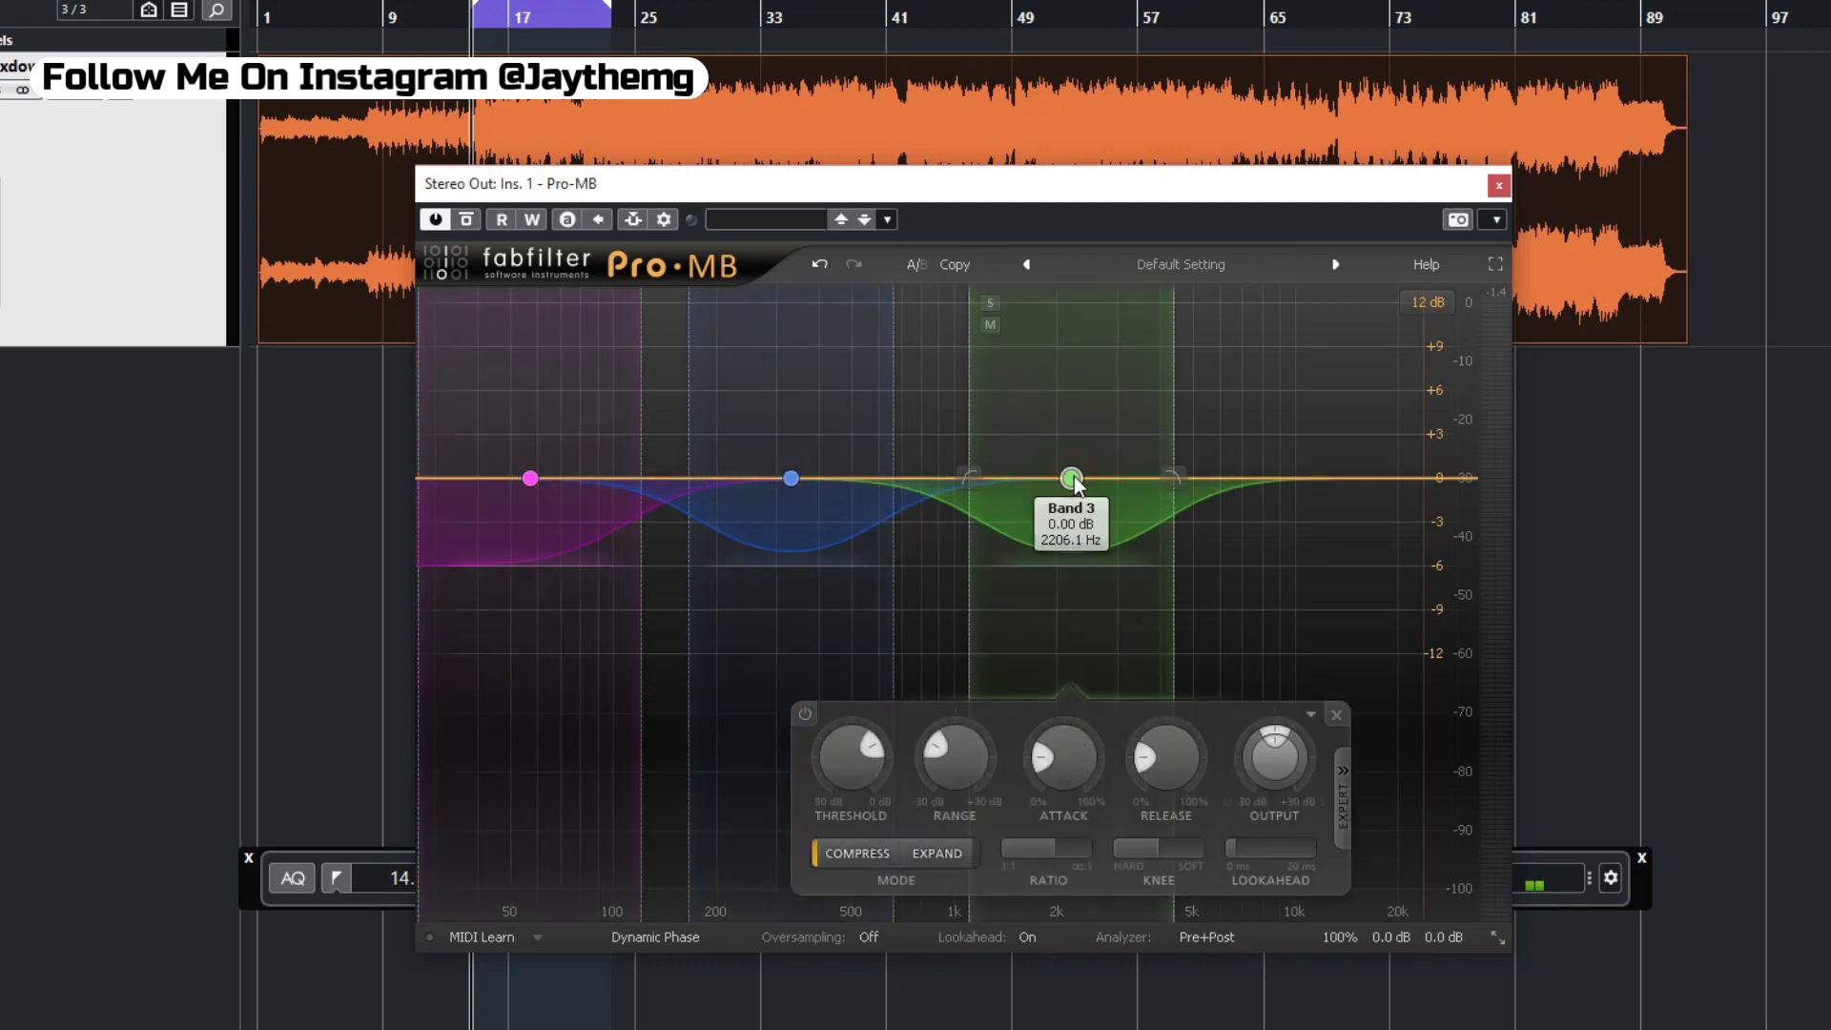
click(1301, 479)
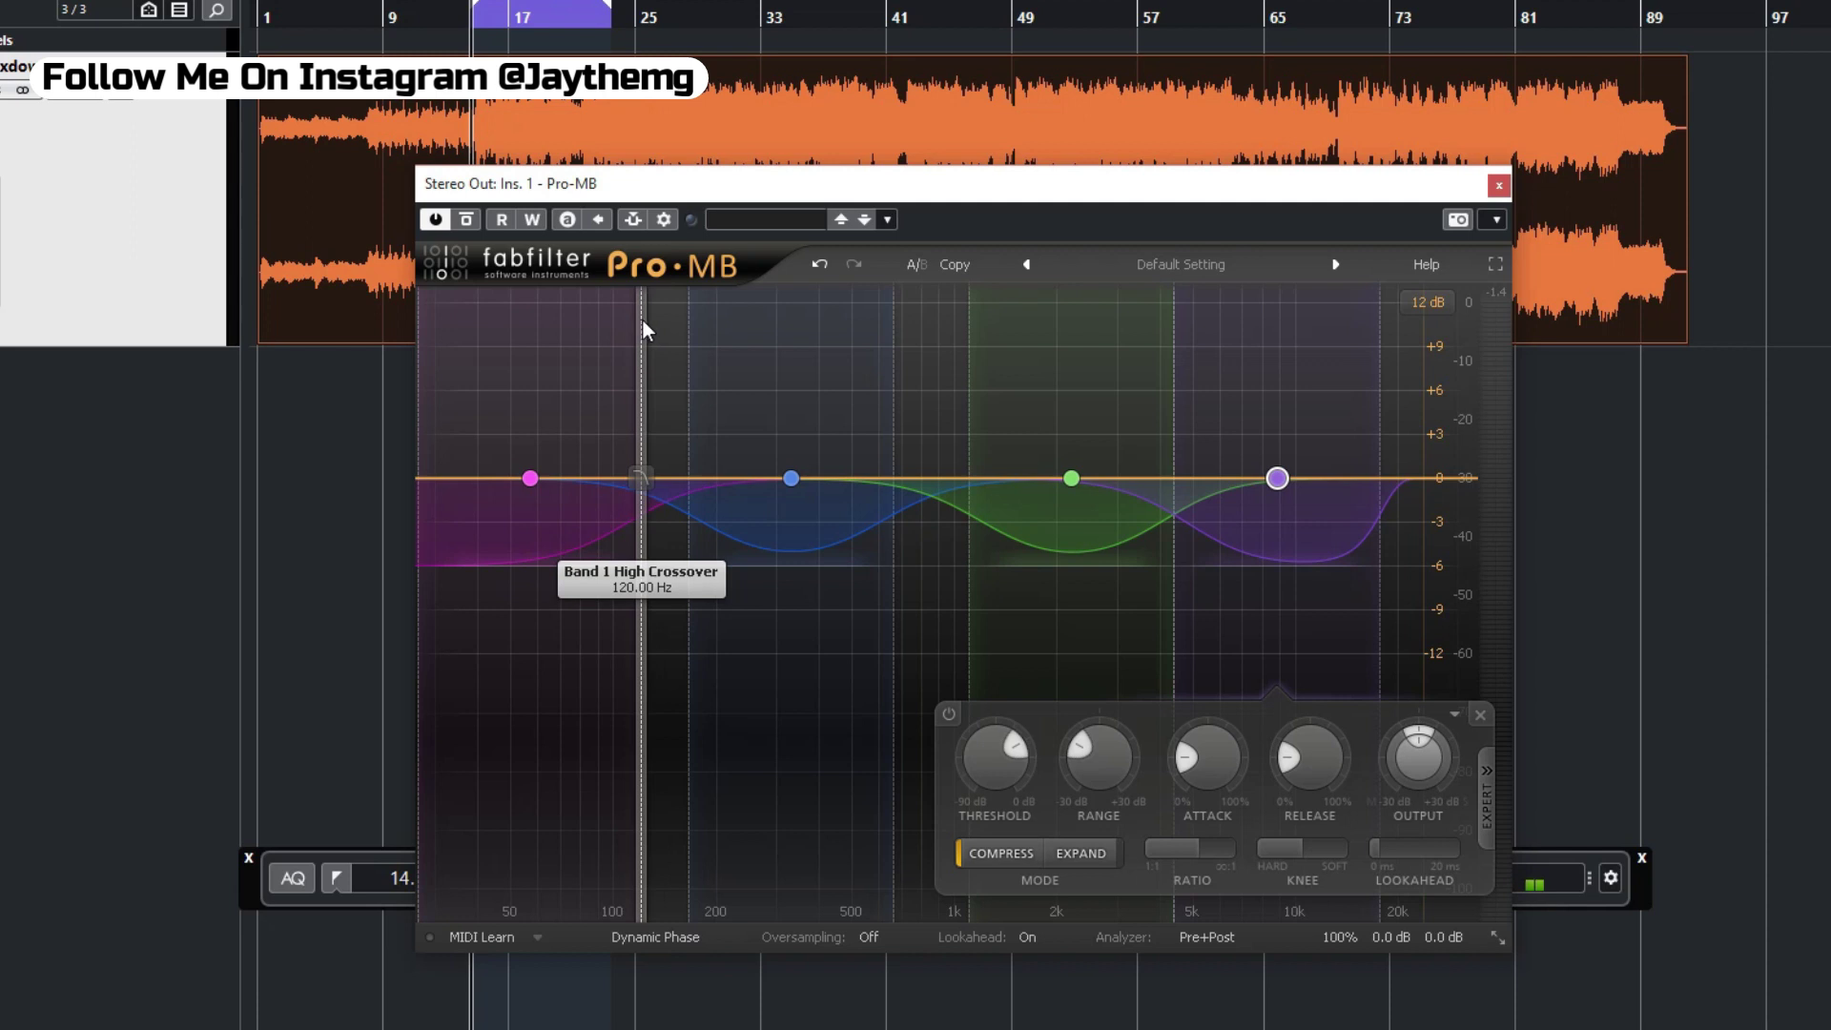
Join the four bands with crossovers near 100 Hz, 1.2 kHz and 9 kHz, and extend the highest band to the spectrum's upper end.
drag(642, 320, 579, 309)
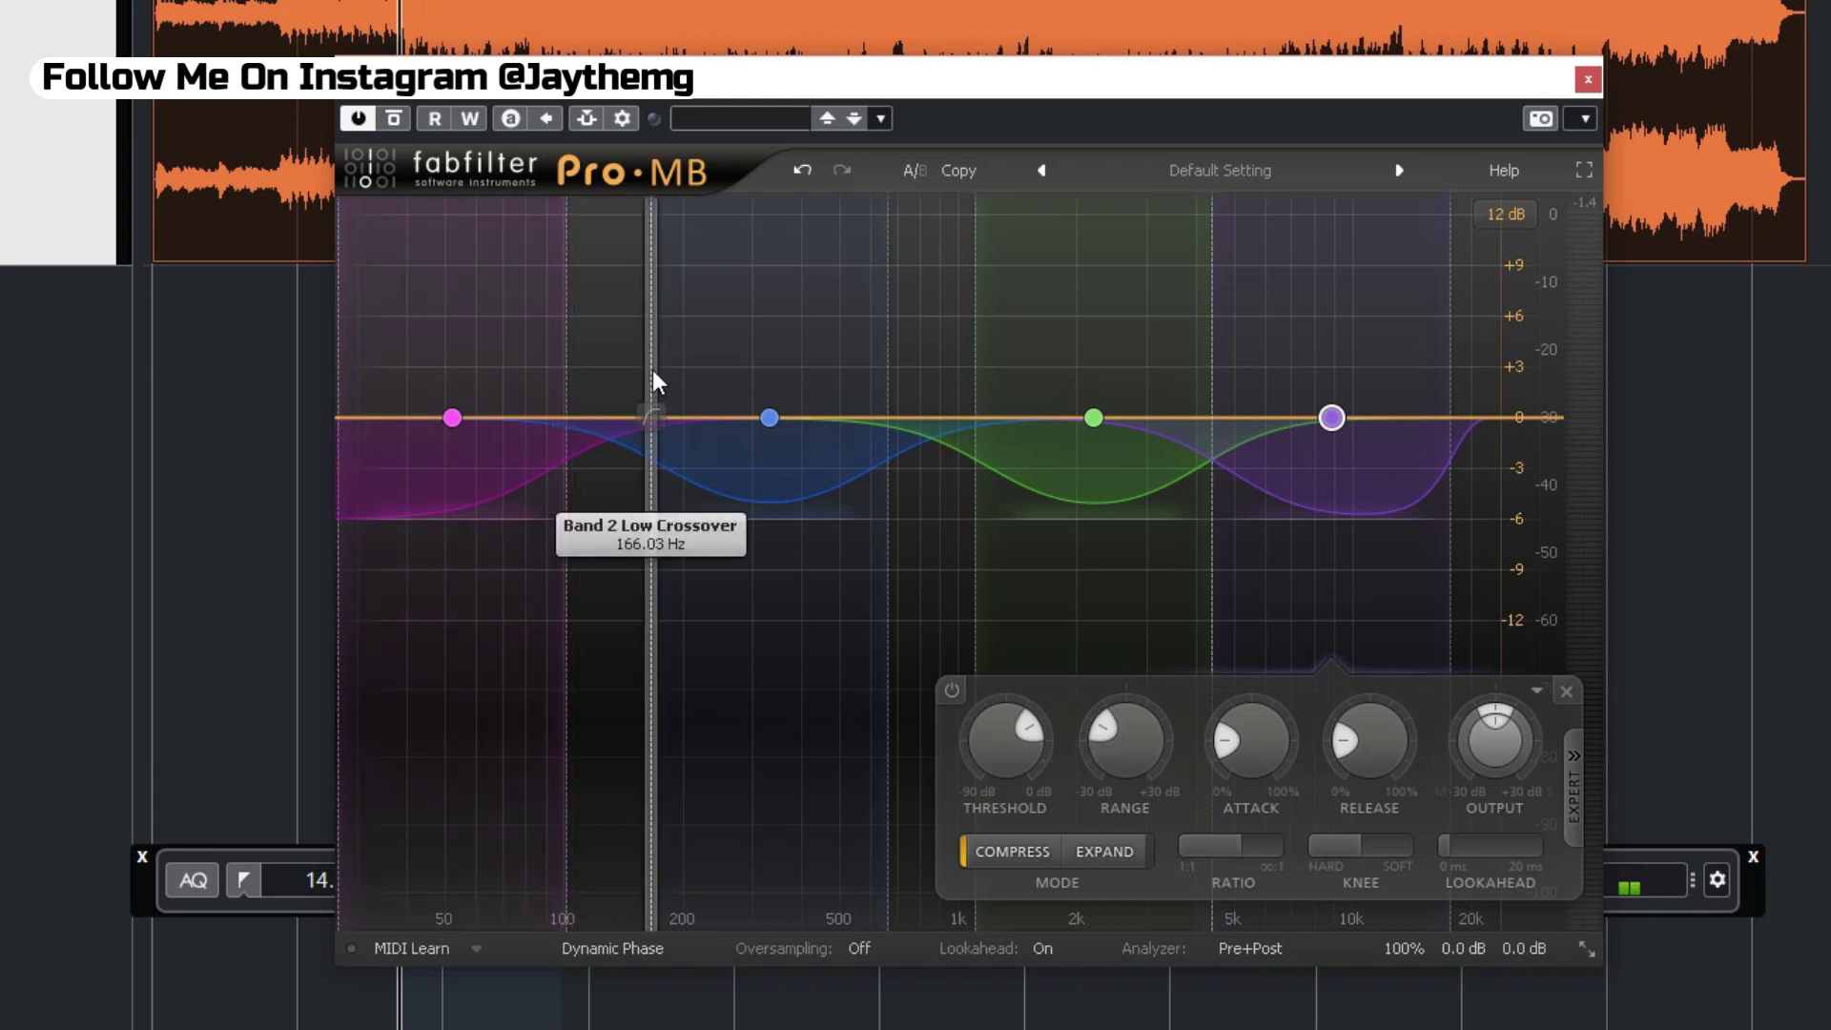
drag(645, 372, 575, 399)
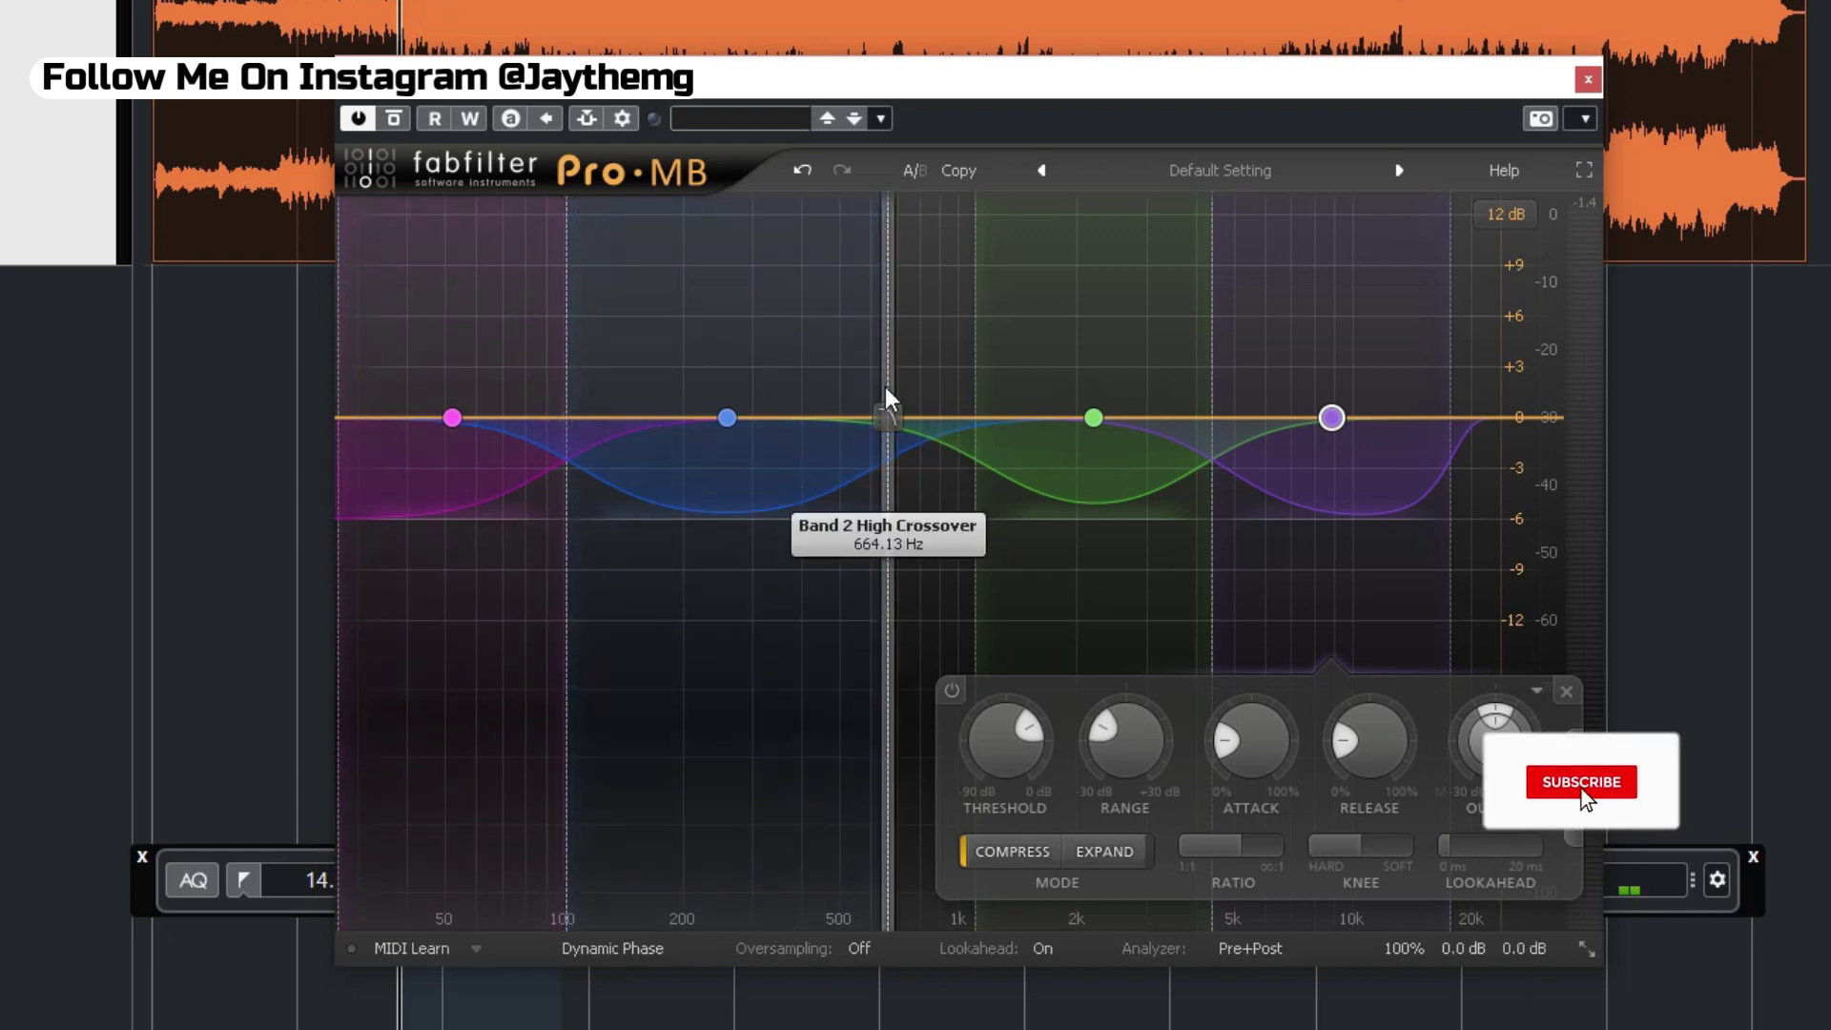
drag(904, 386, 989, 392)
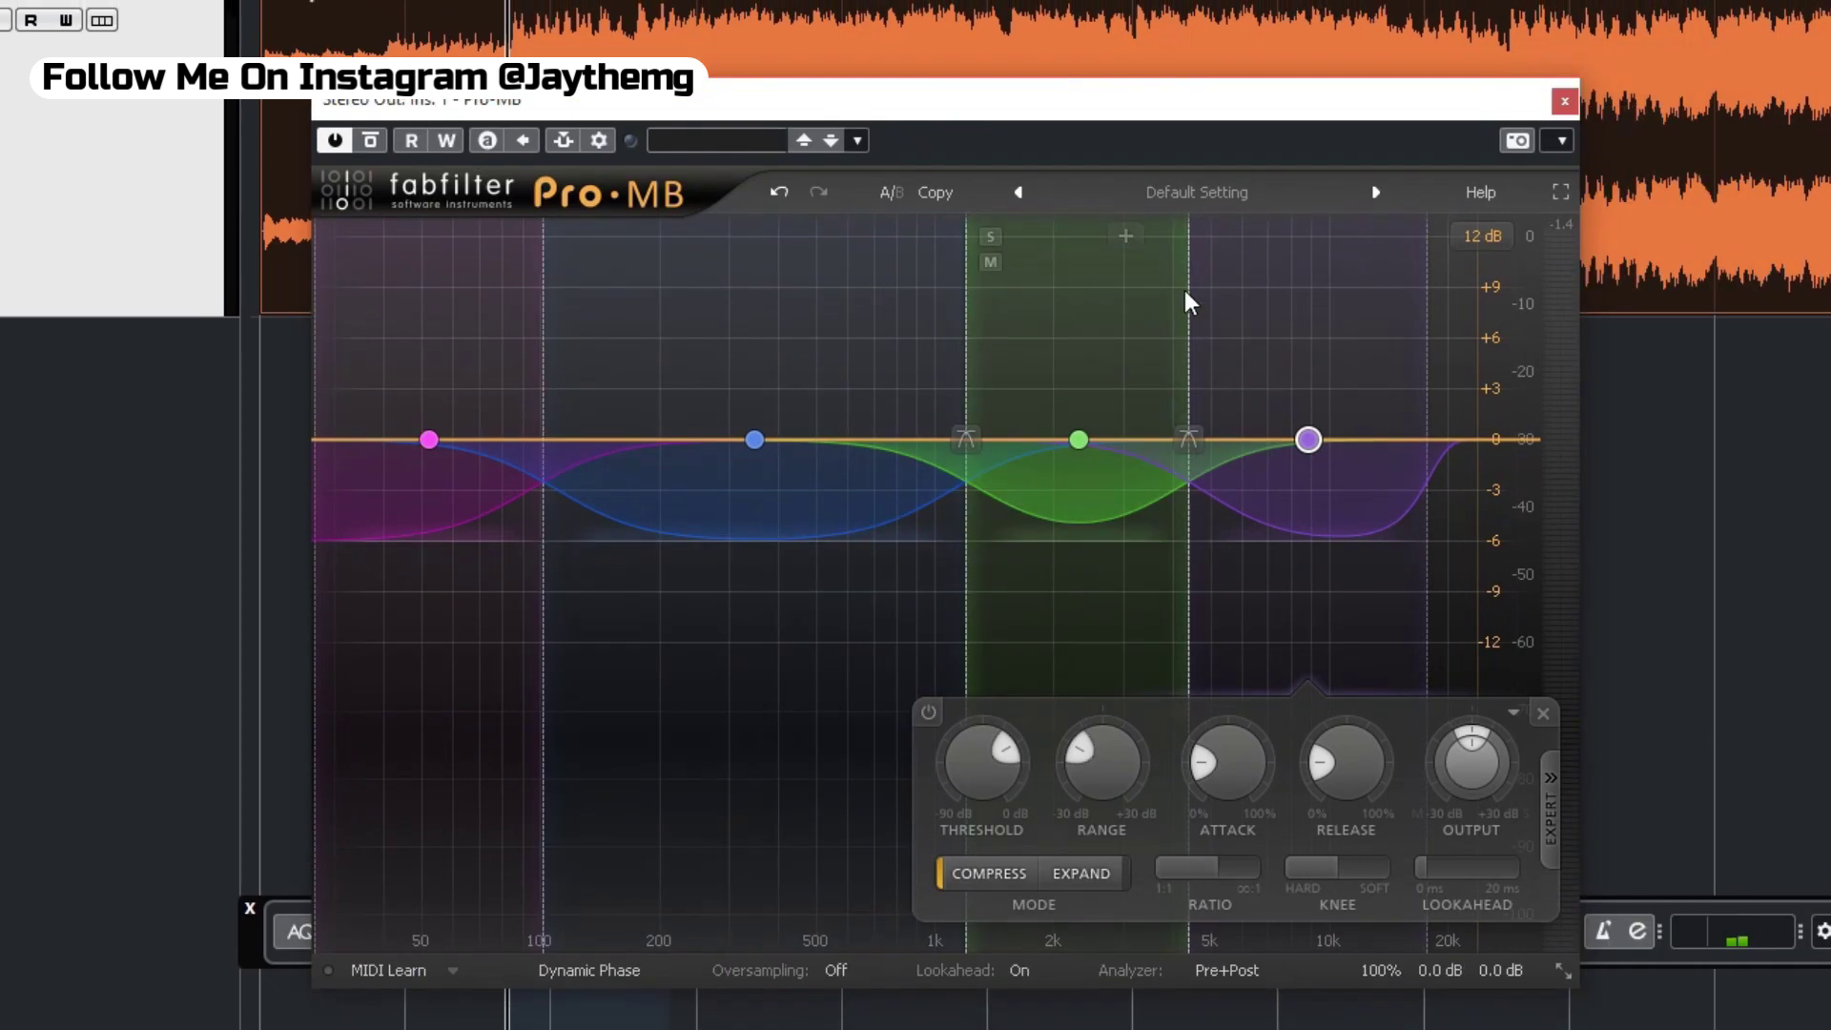
drag(1190, 433, 1313, 431)
drag(1426, 433, 1542, 439)
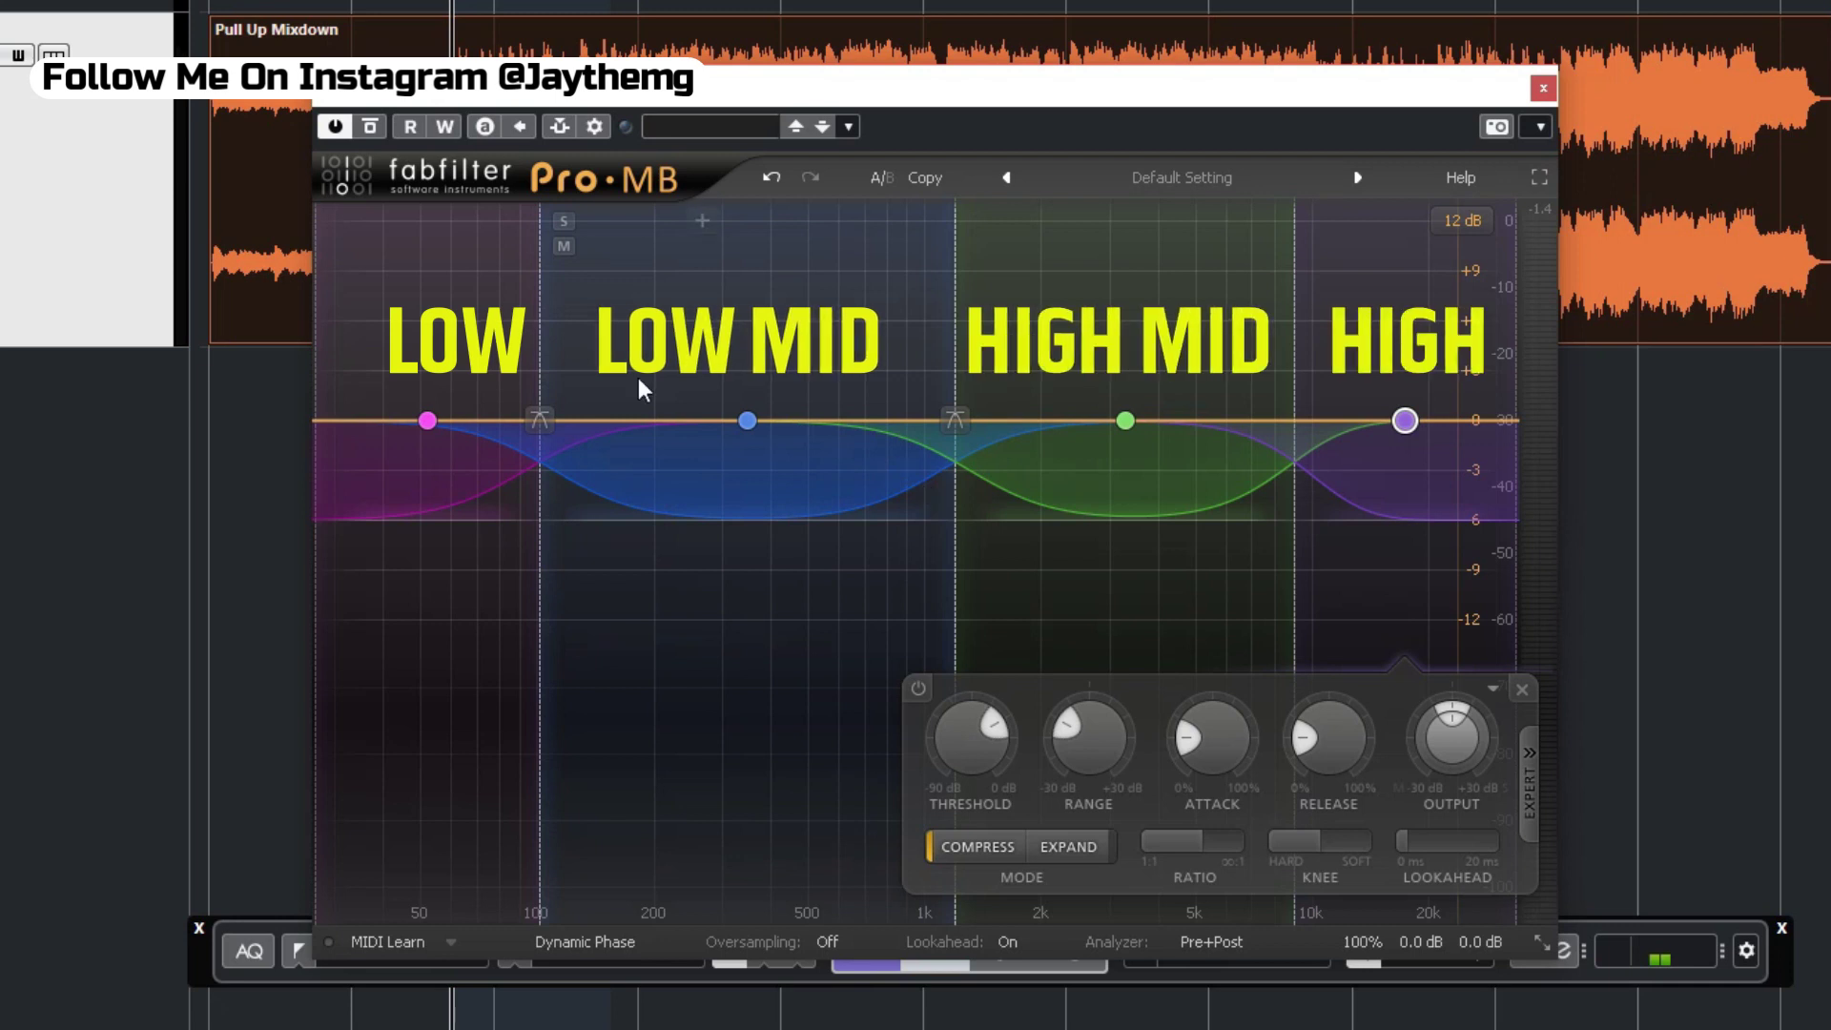
Solo the low band, listen to the looped section, and turn its solo off.
click(427, 420)
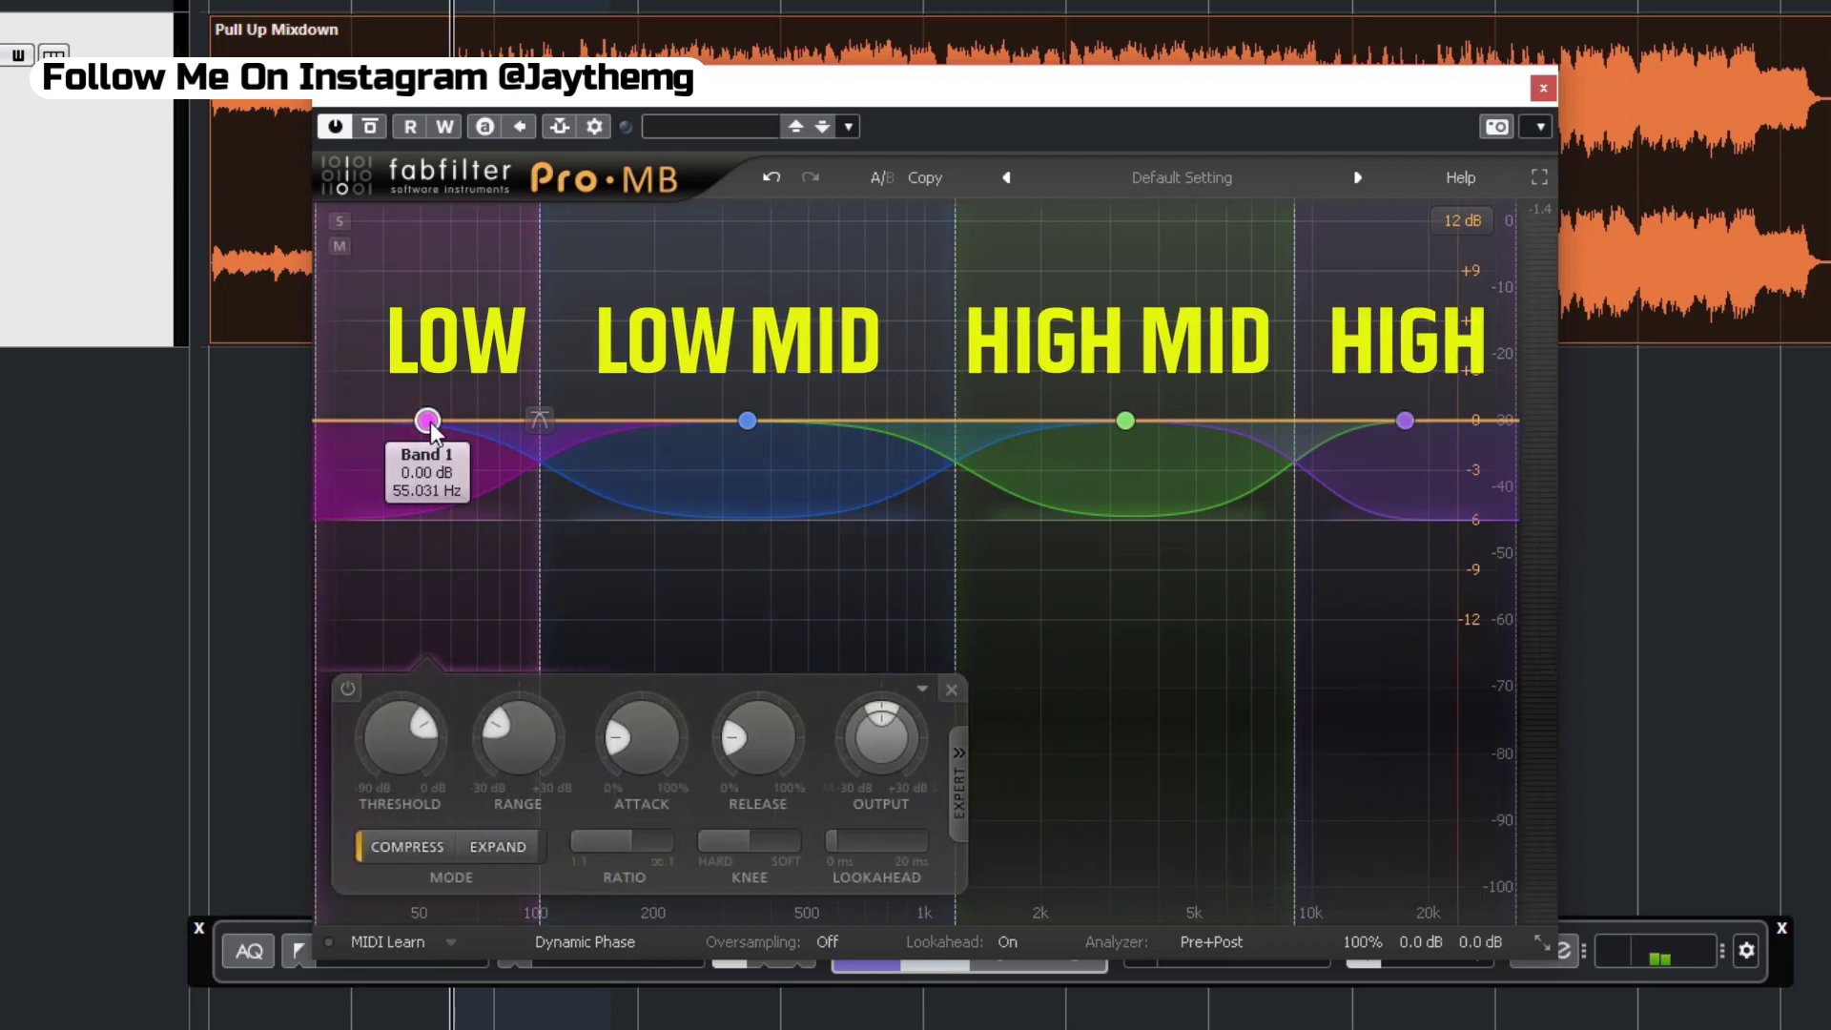
click(344, 220)
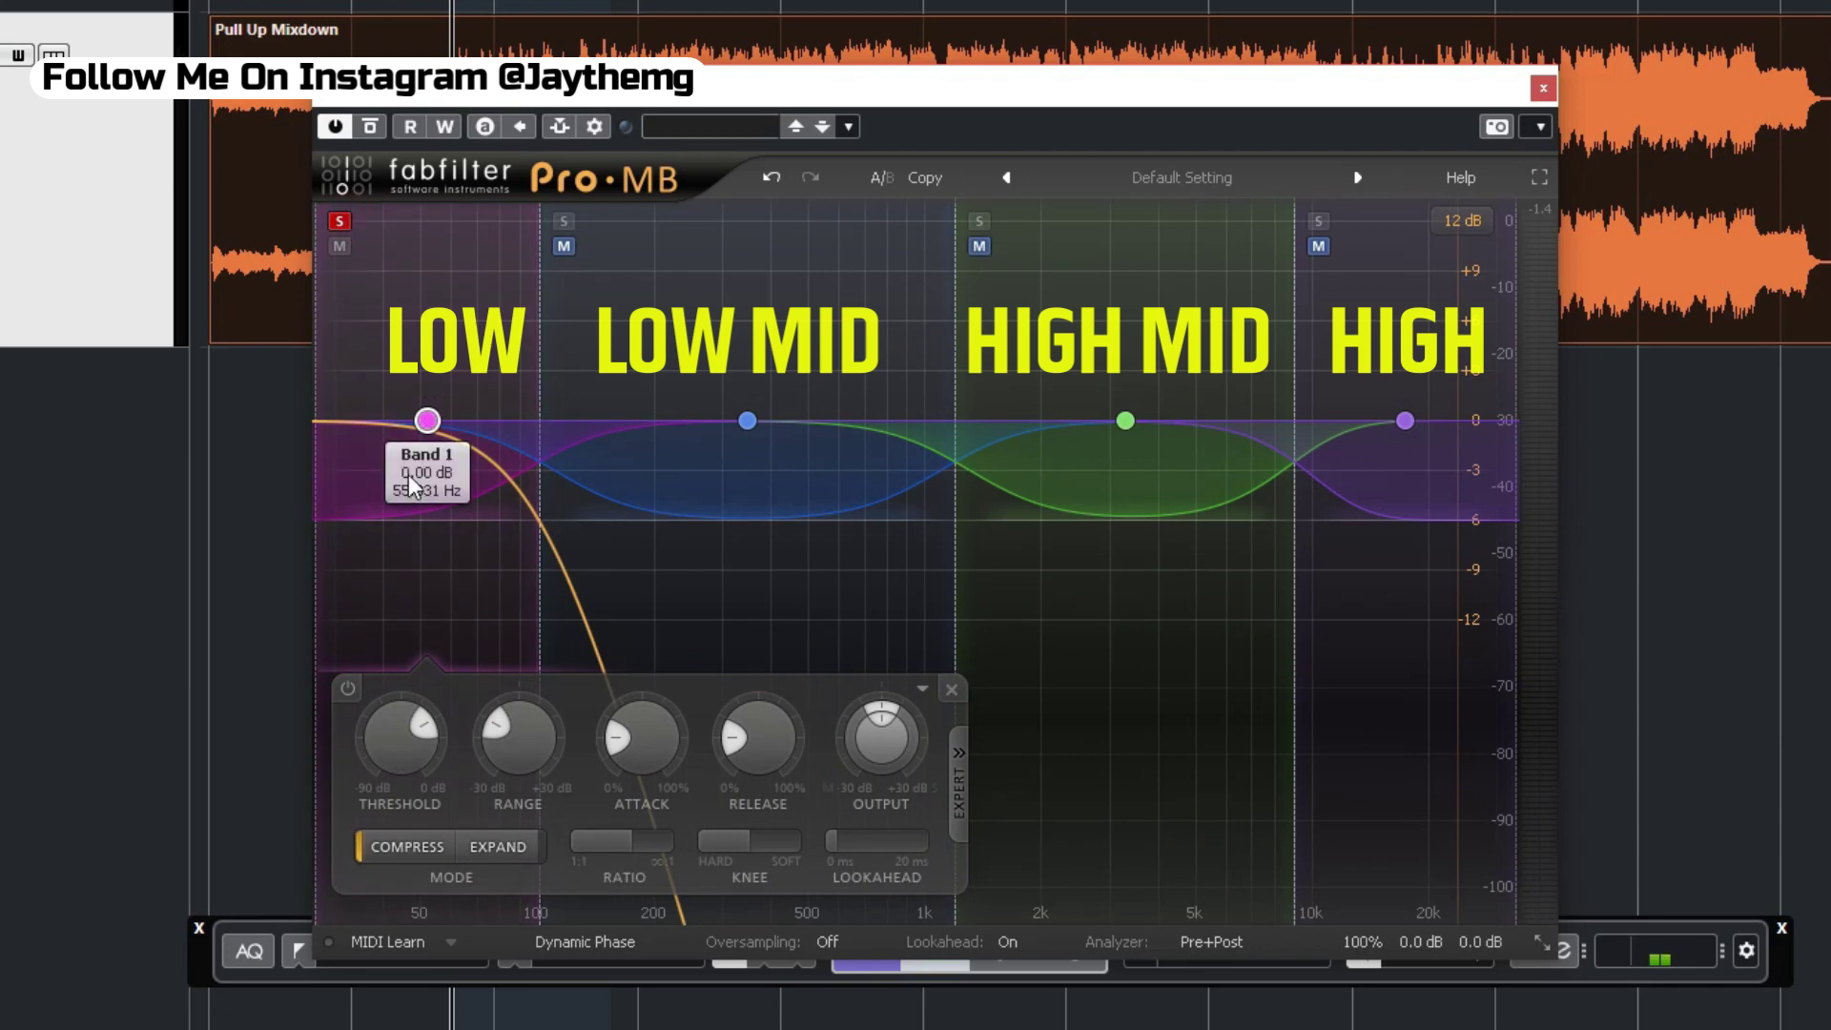
key(space)
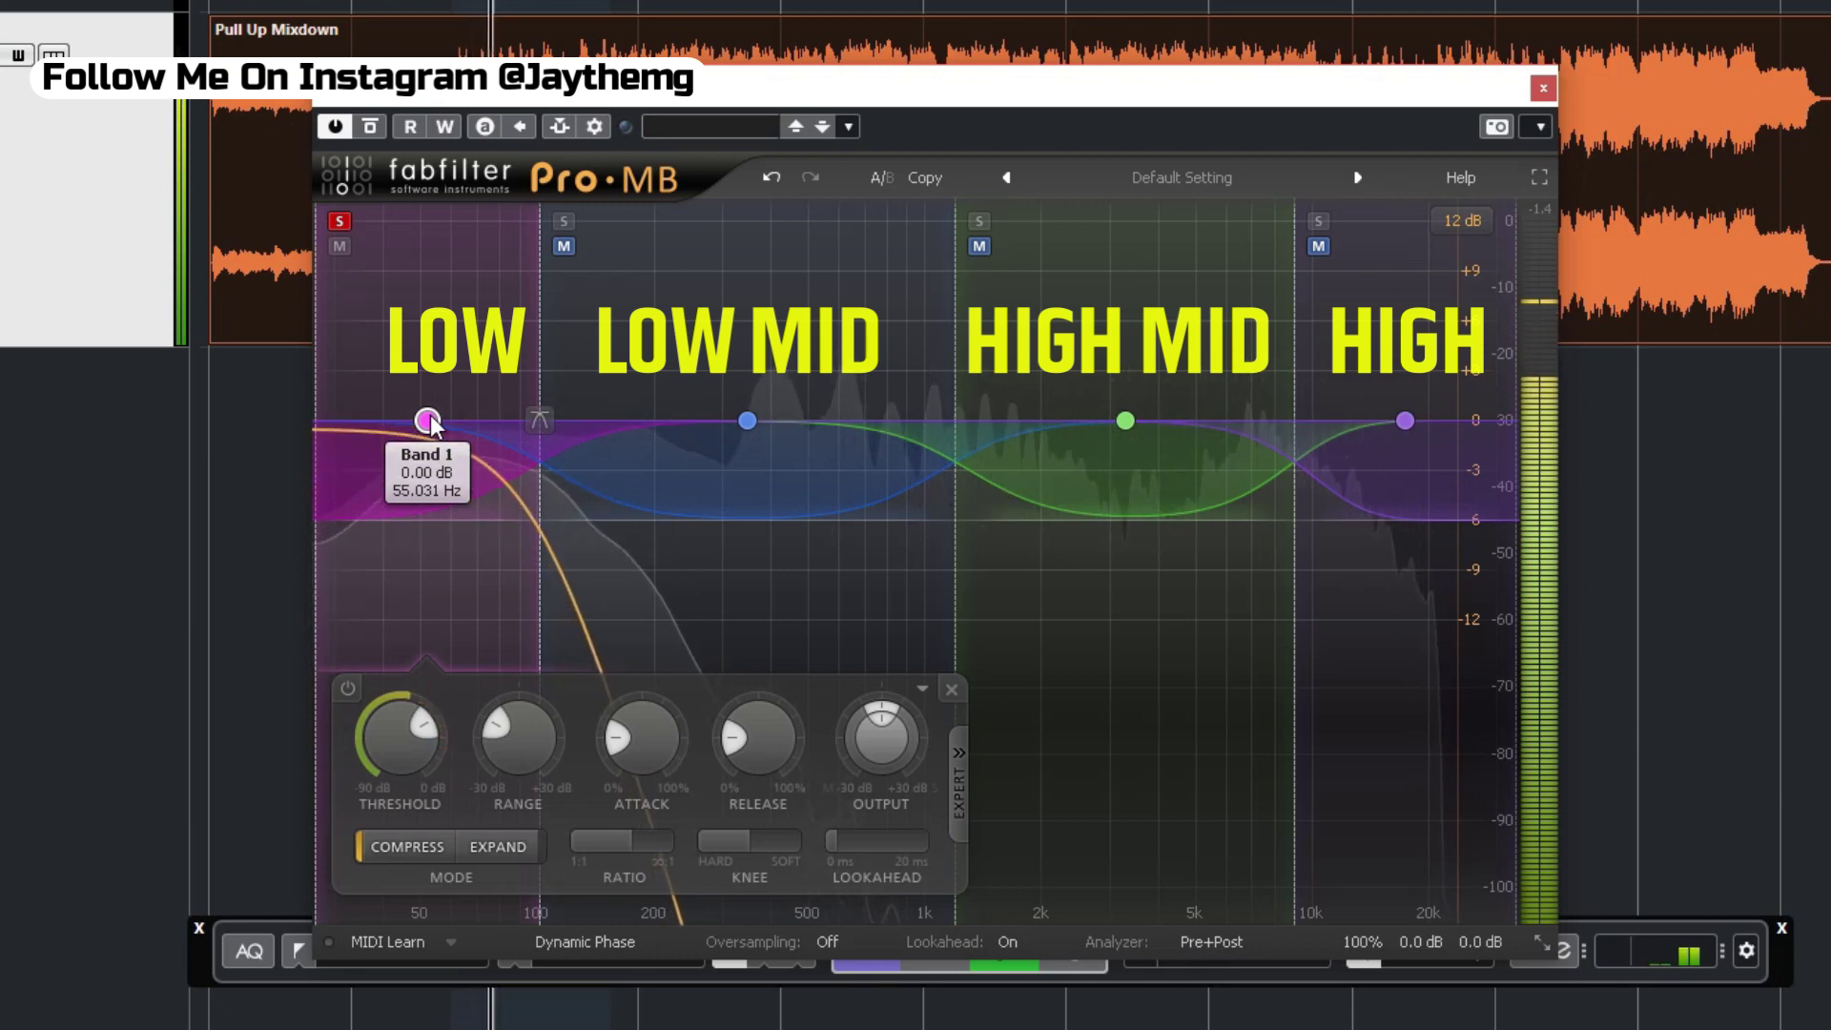
key(space)
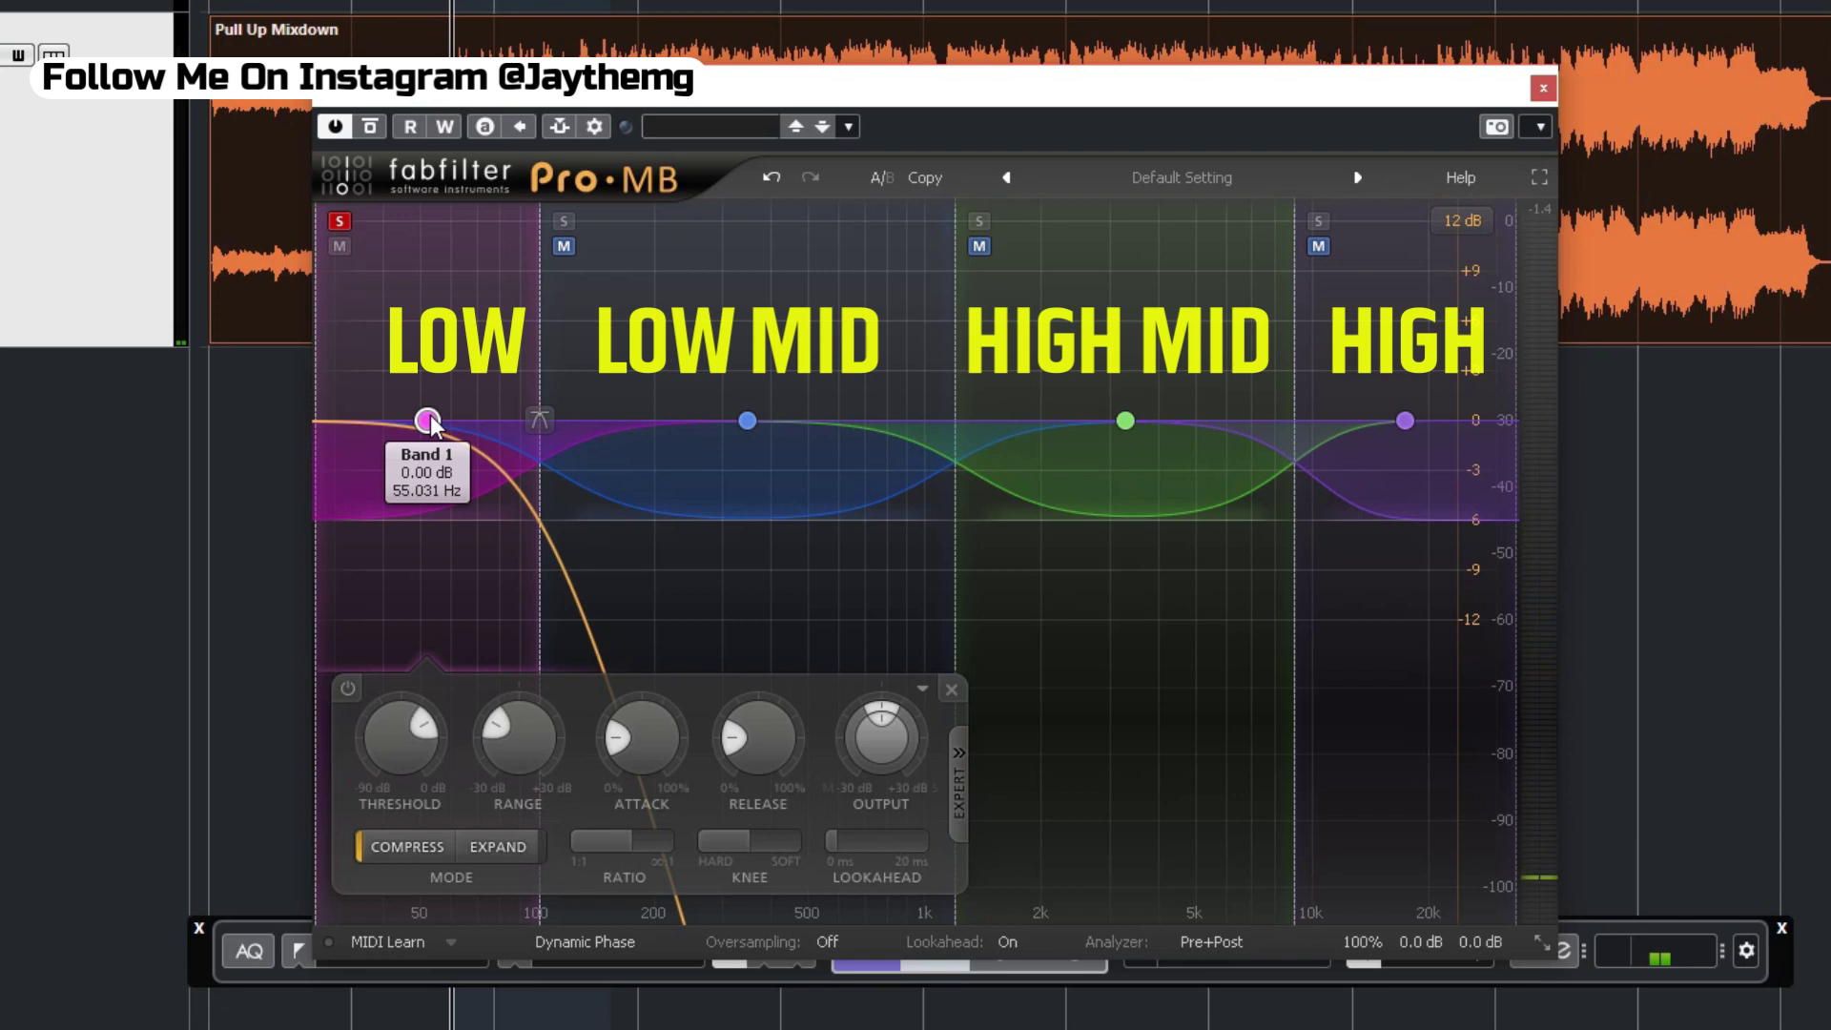
click(339, 221)
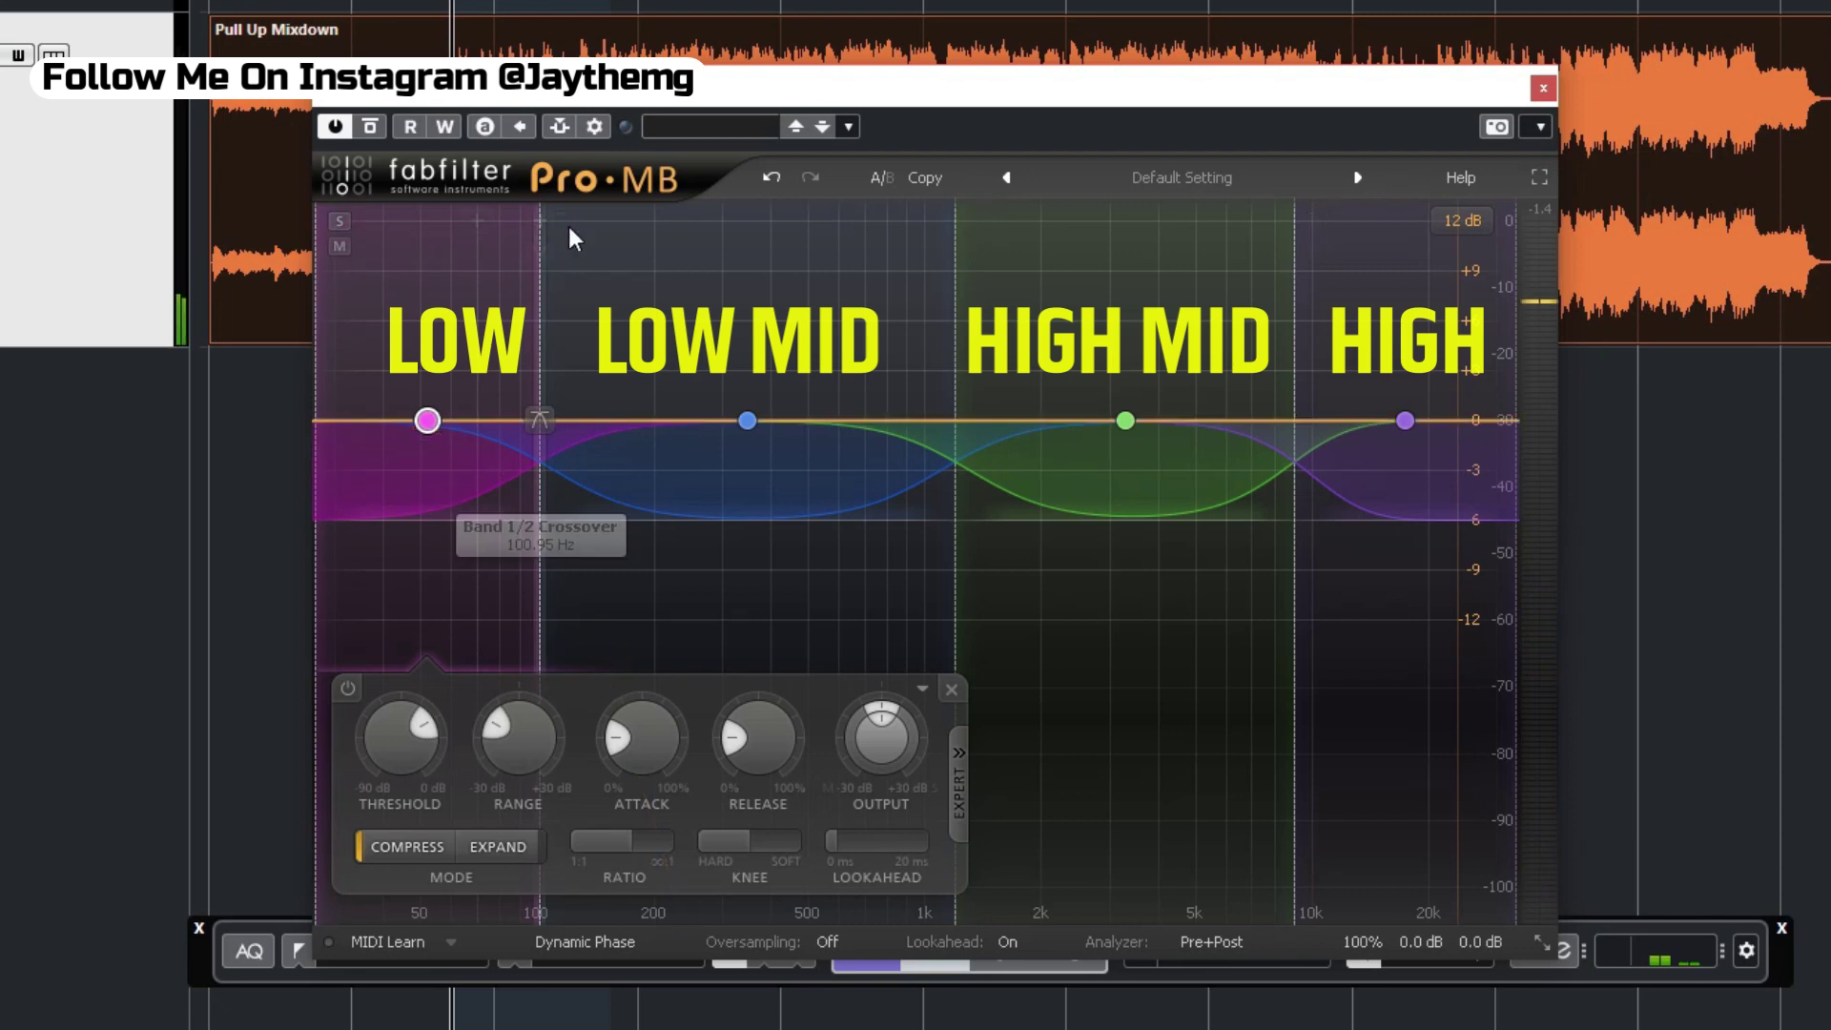
Audition the low-mid band in solo over the looped section and release its solo.
click(563, 221)
key(space)
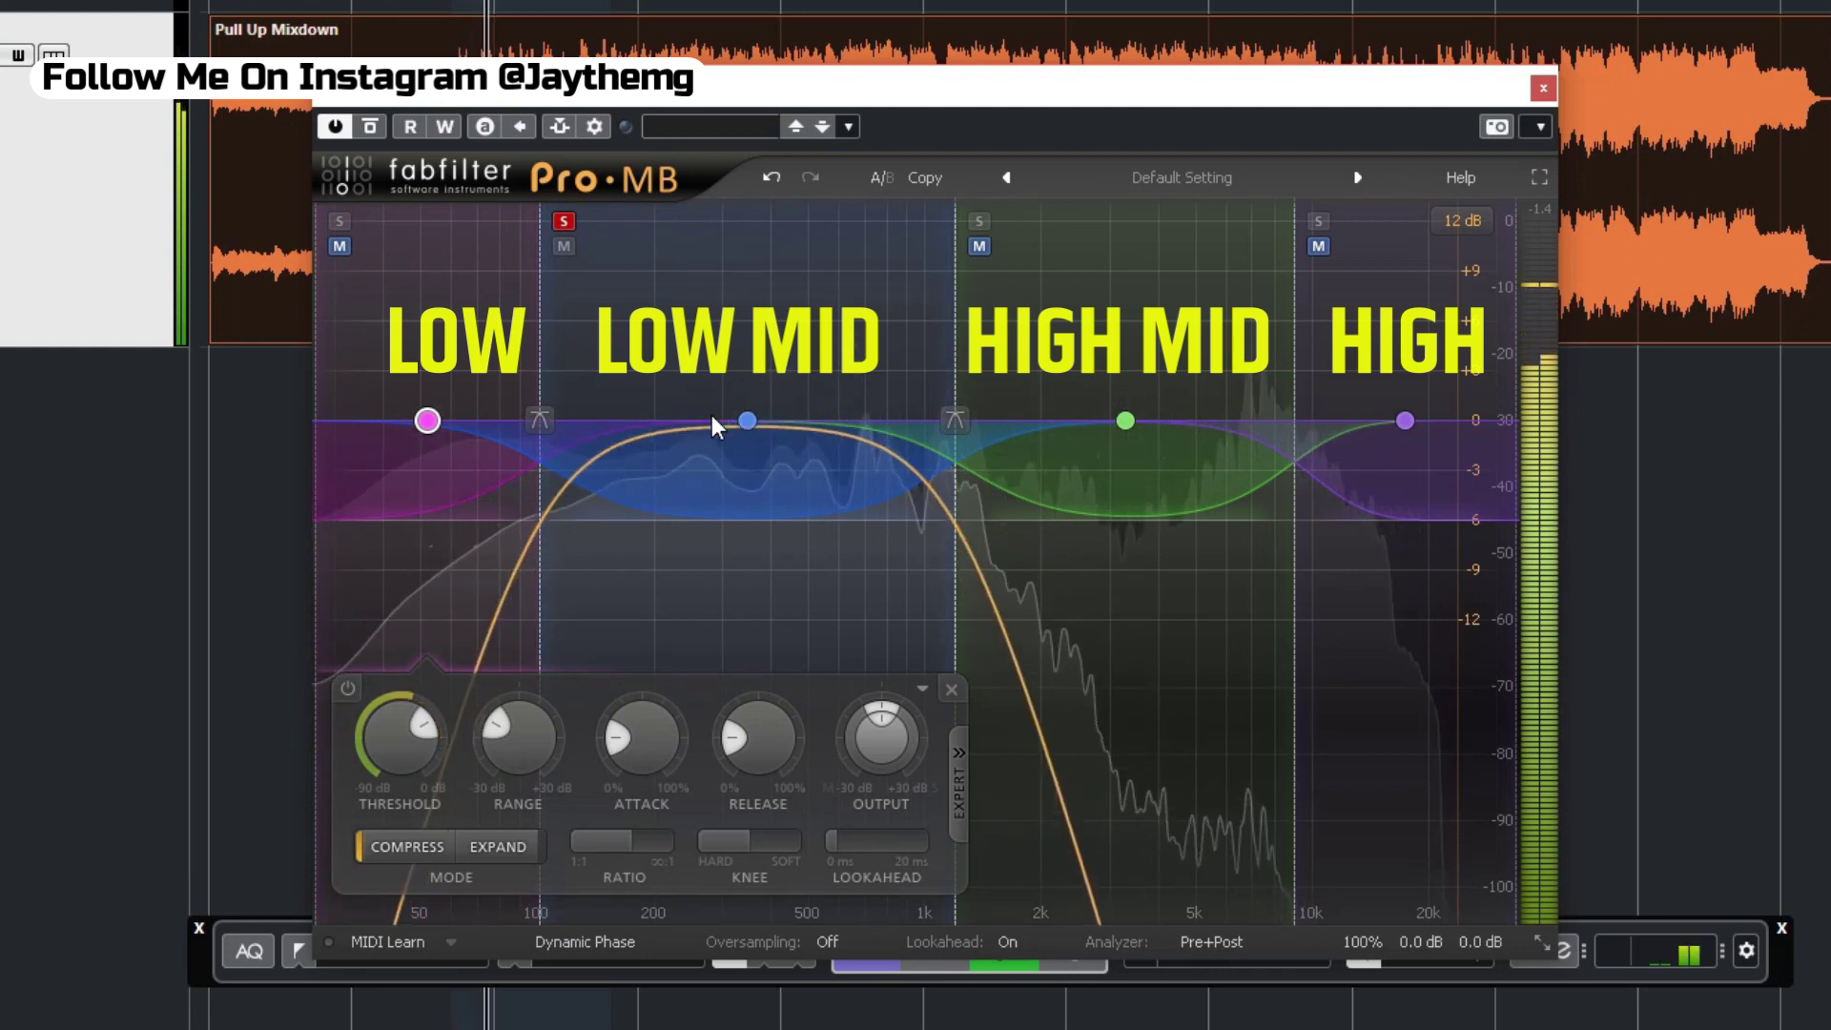
key(space)
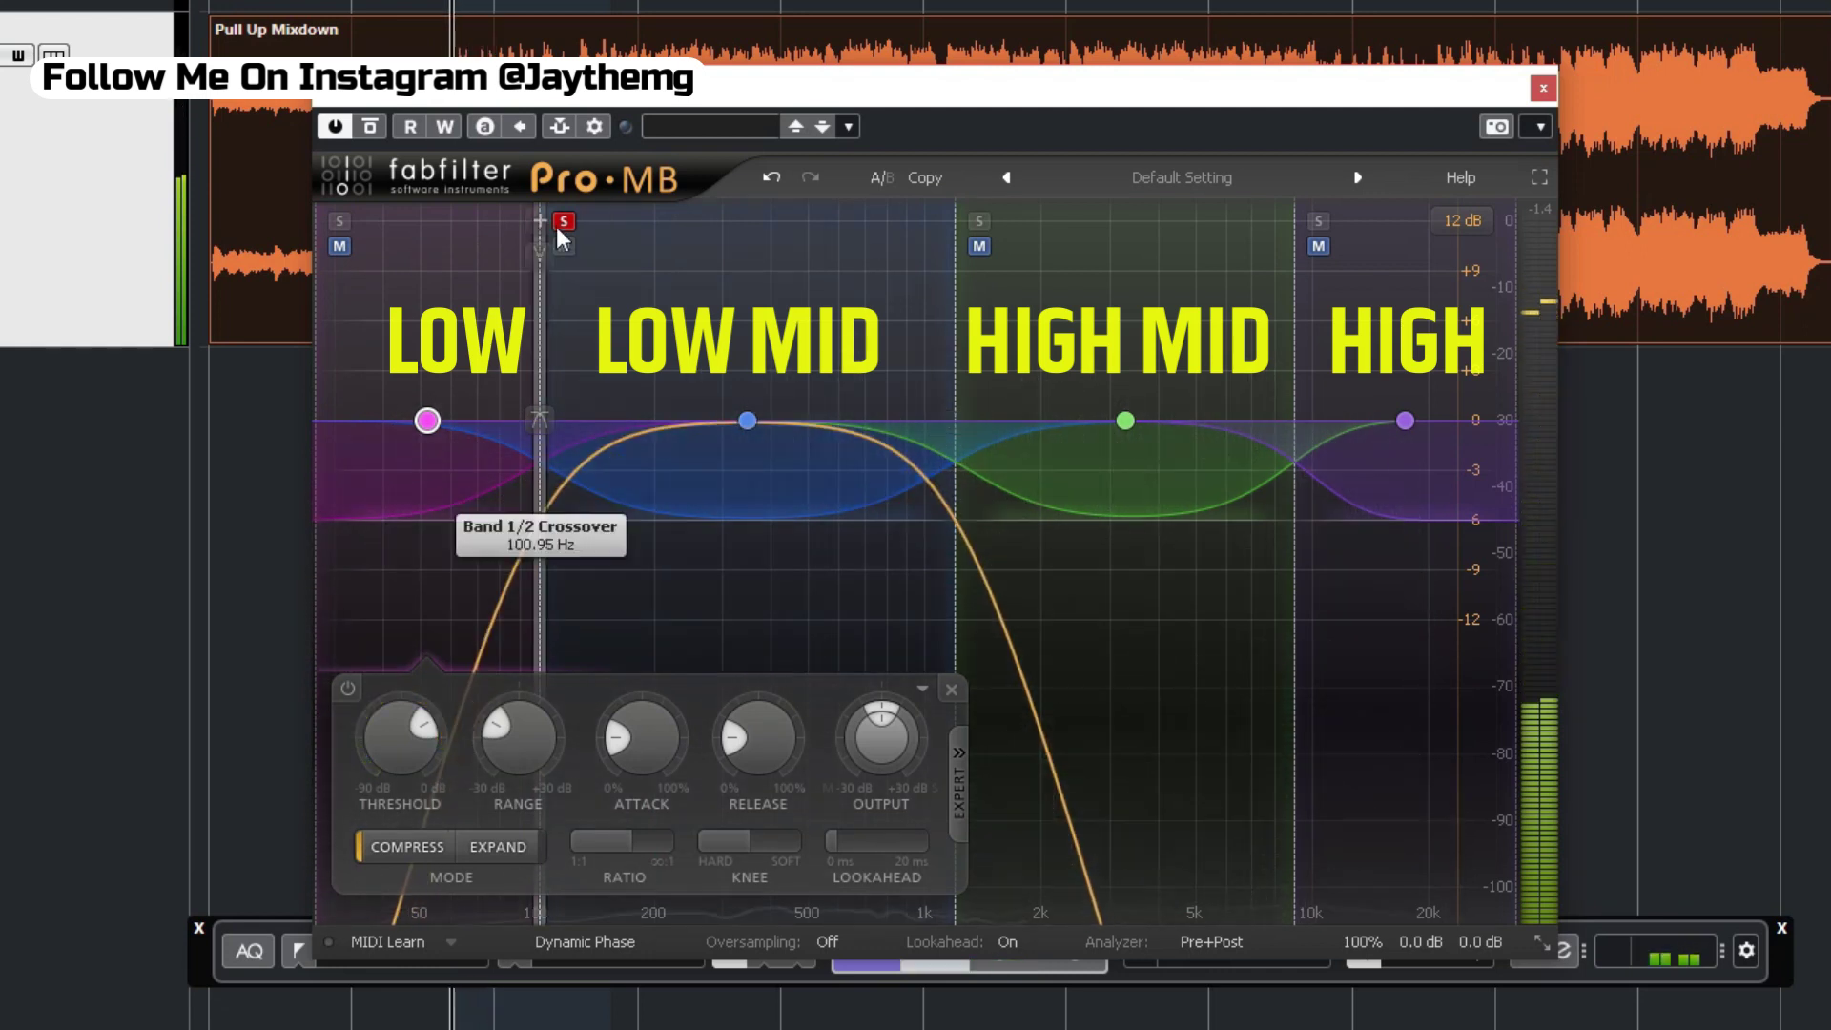
click(563, 221)
Audition the high-mid and high bands in solo, and play back all four bands together.
click(980, 221)
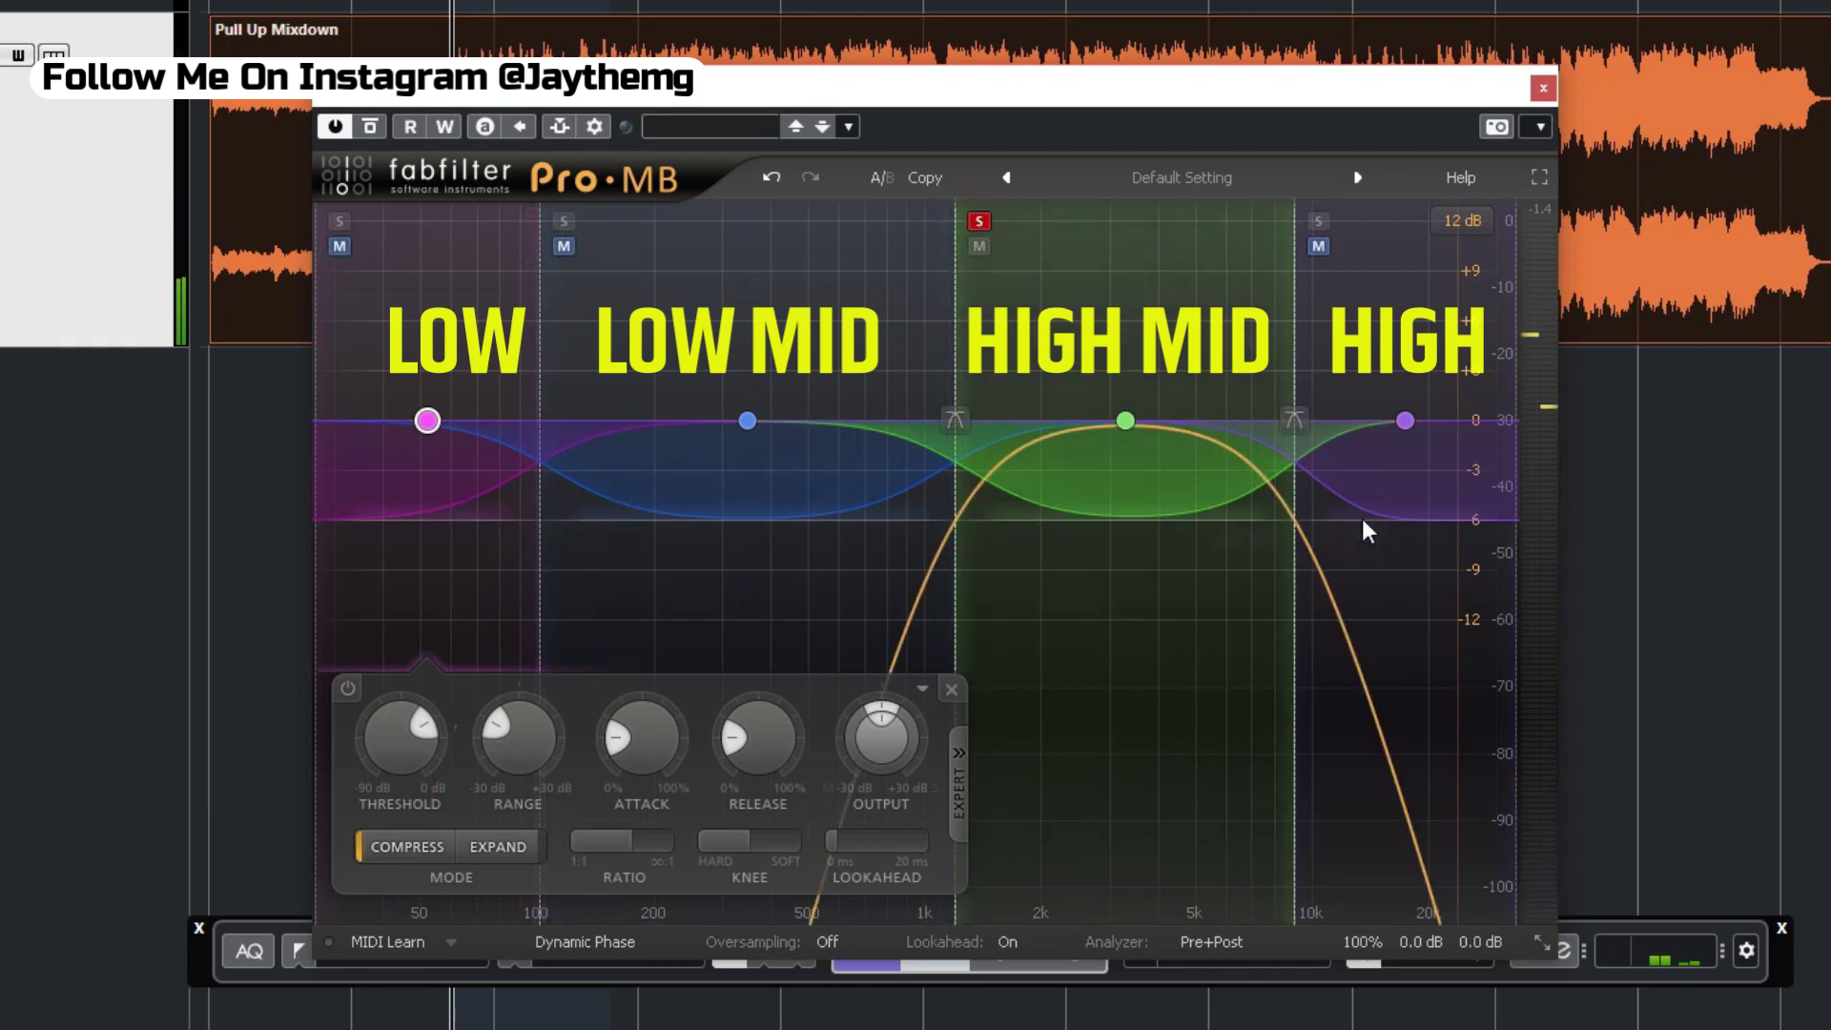
key(space)
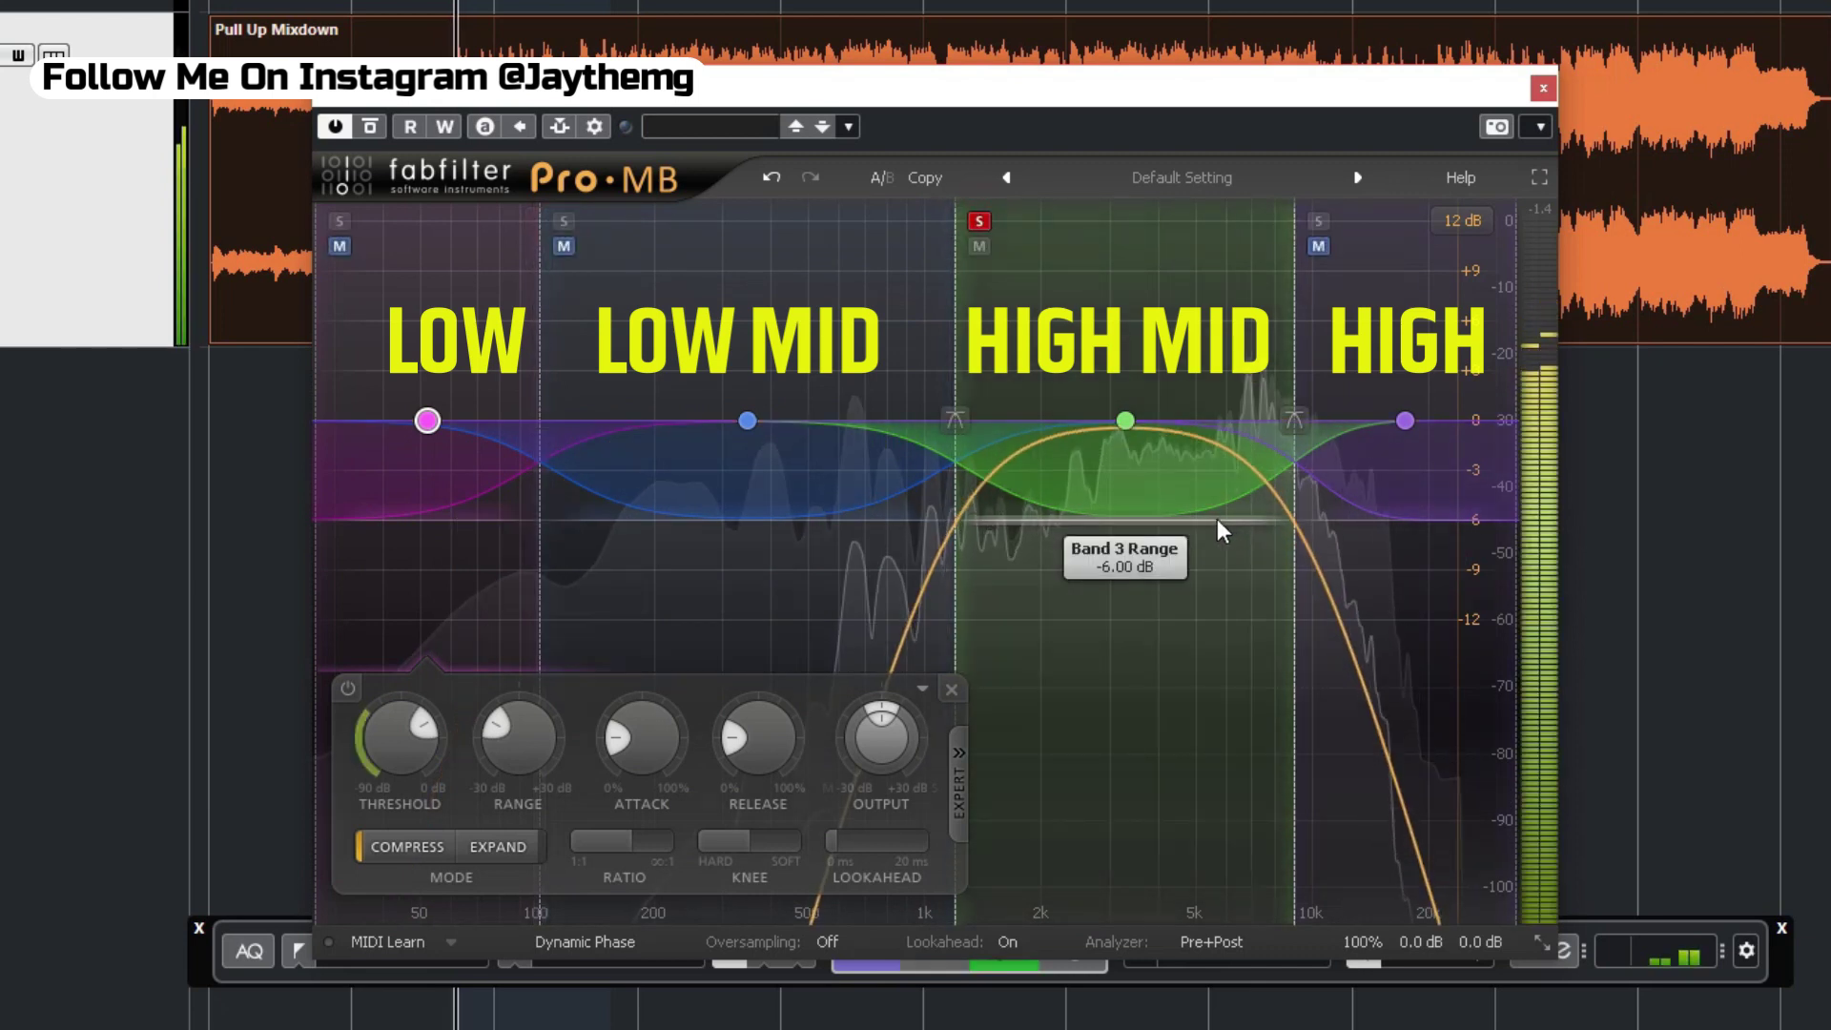
click(986, 227)
click(1318, 225)
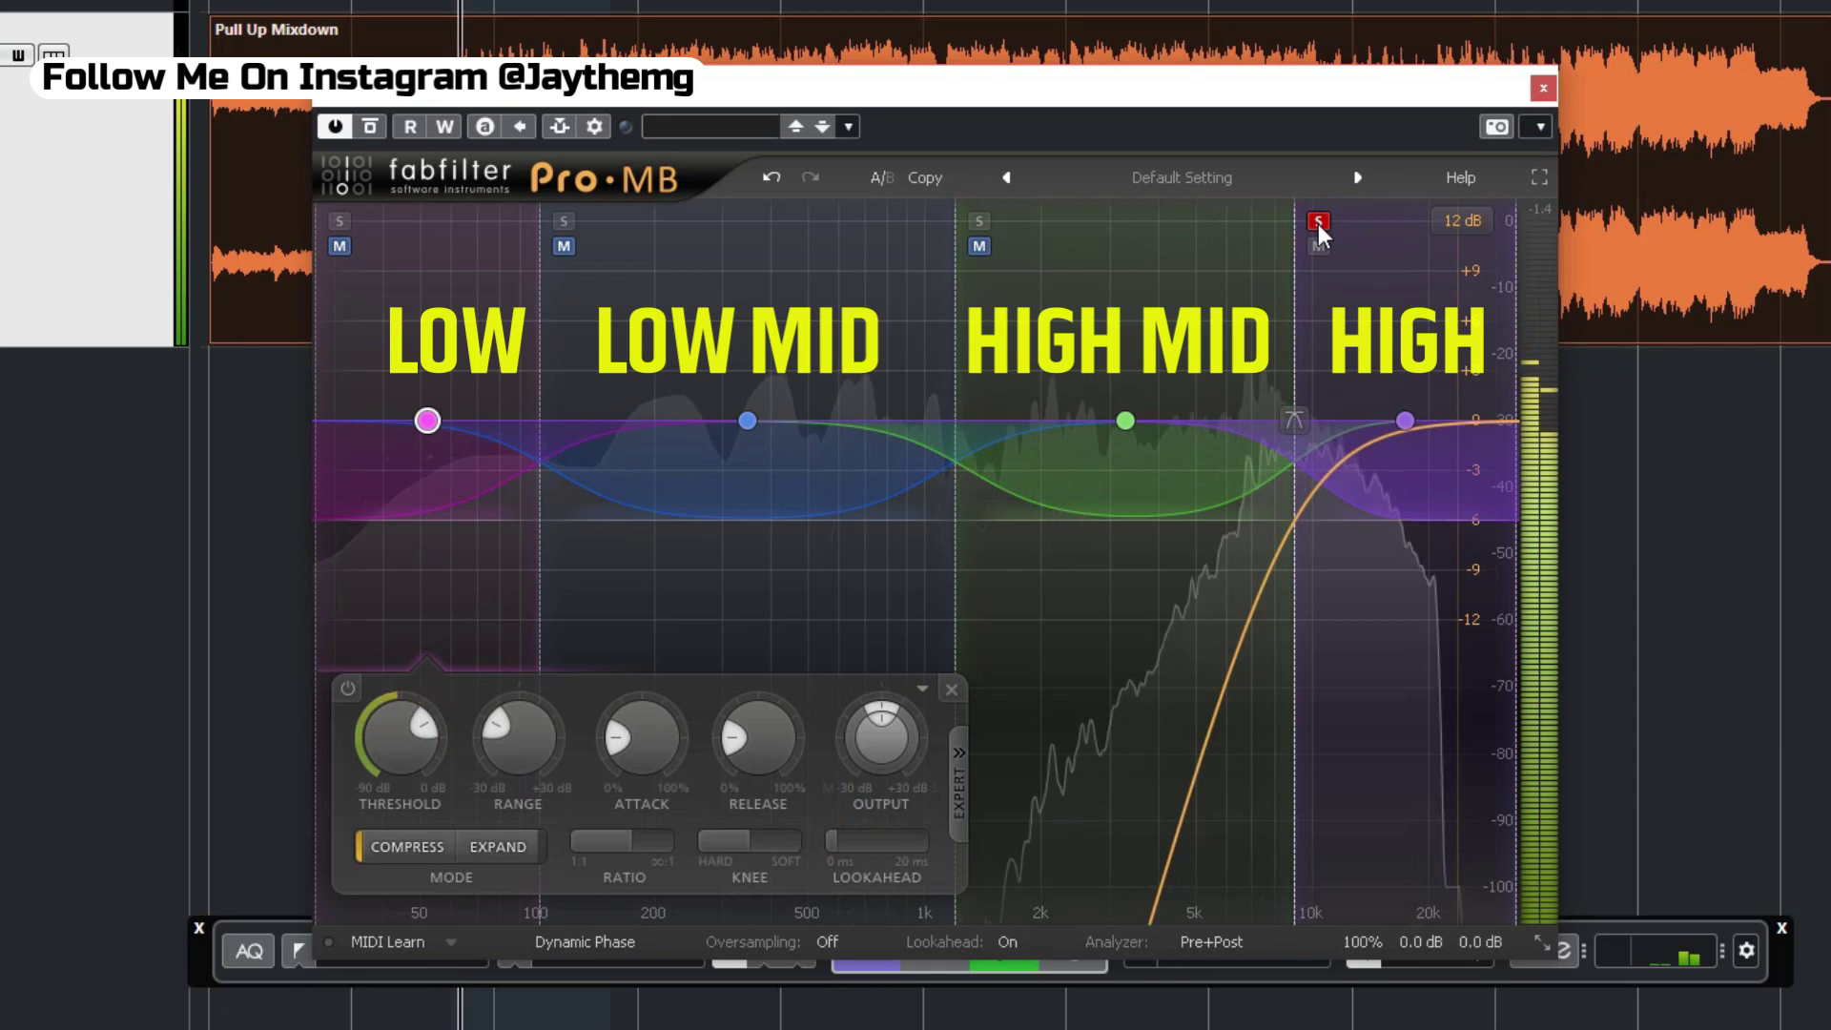
click(1318, 225)
key(space)
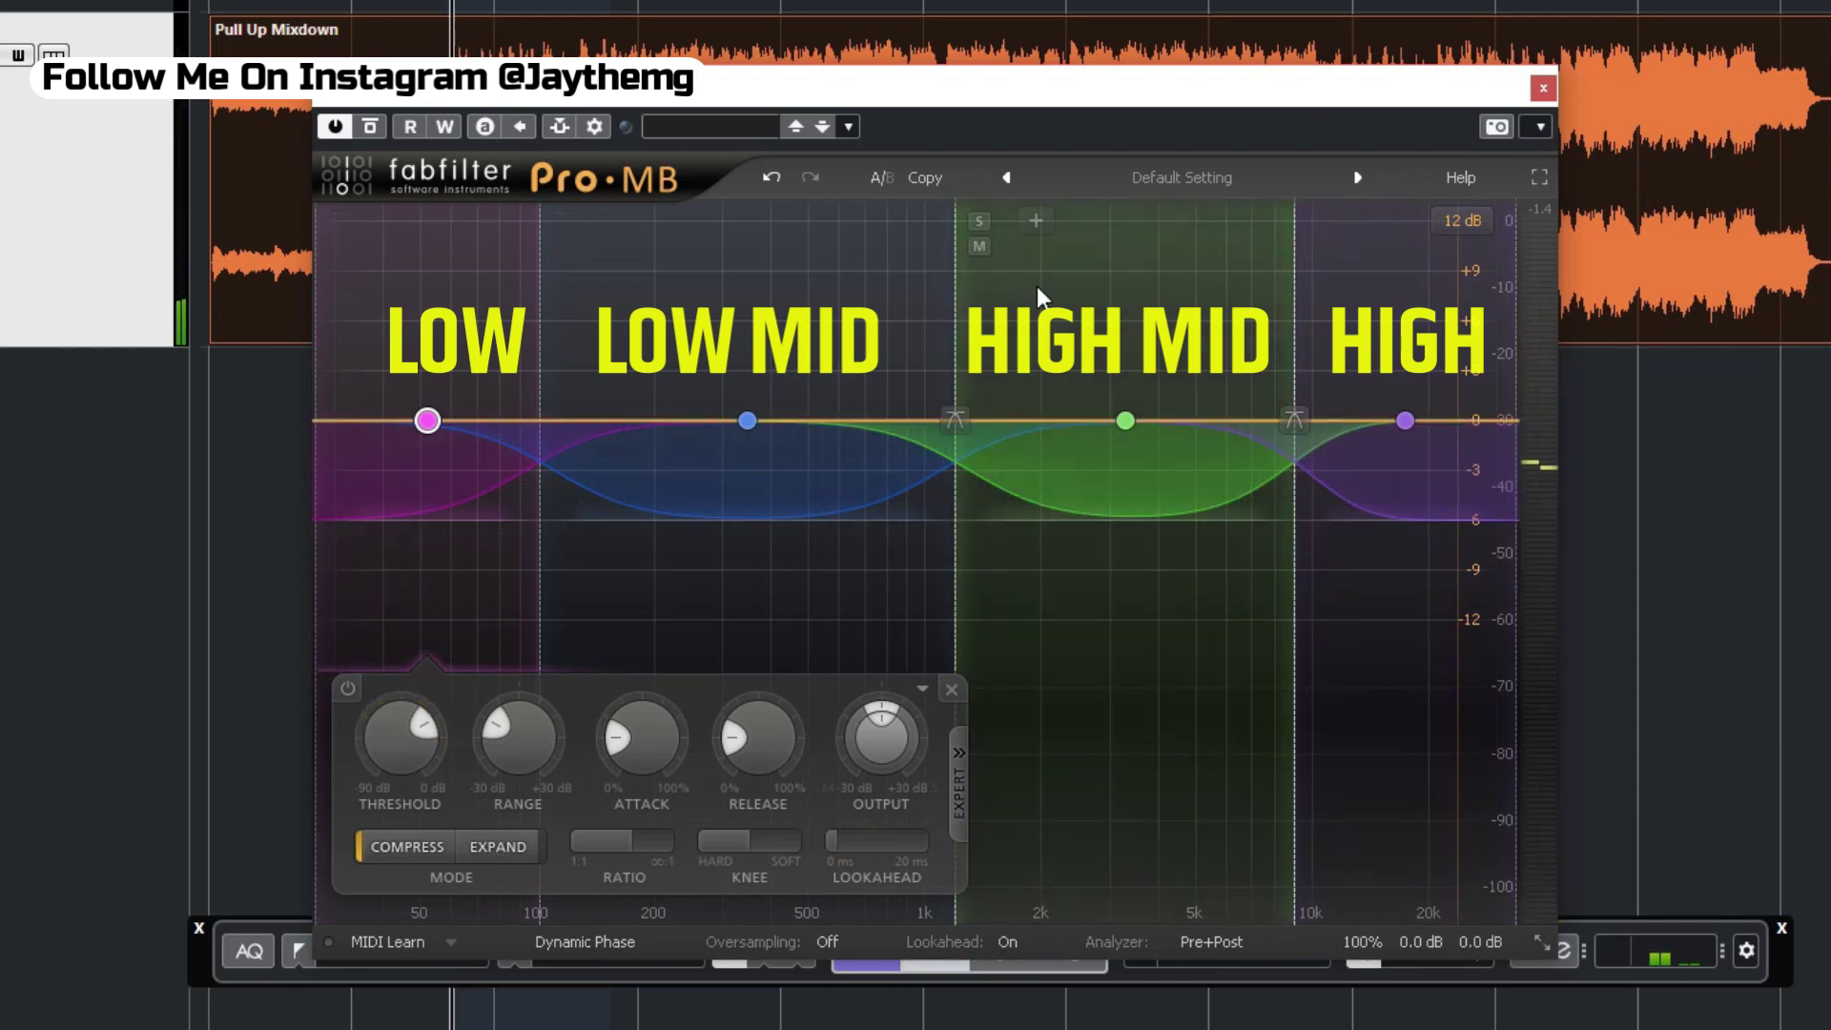
key(space)
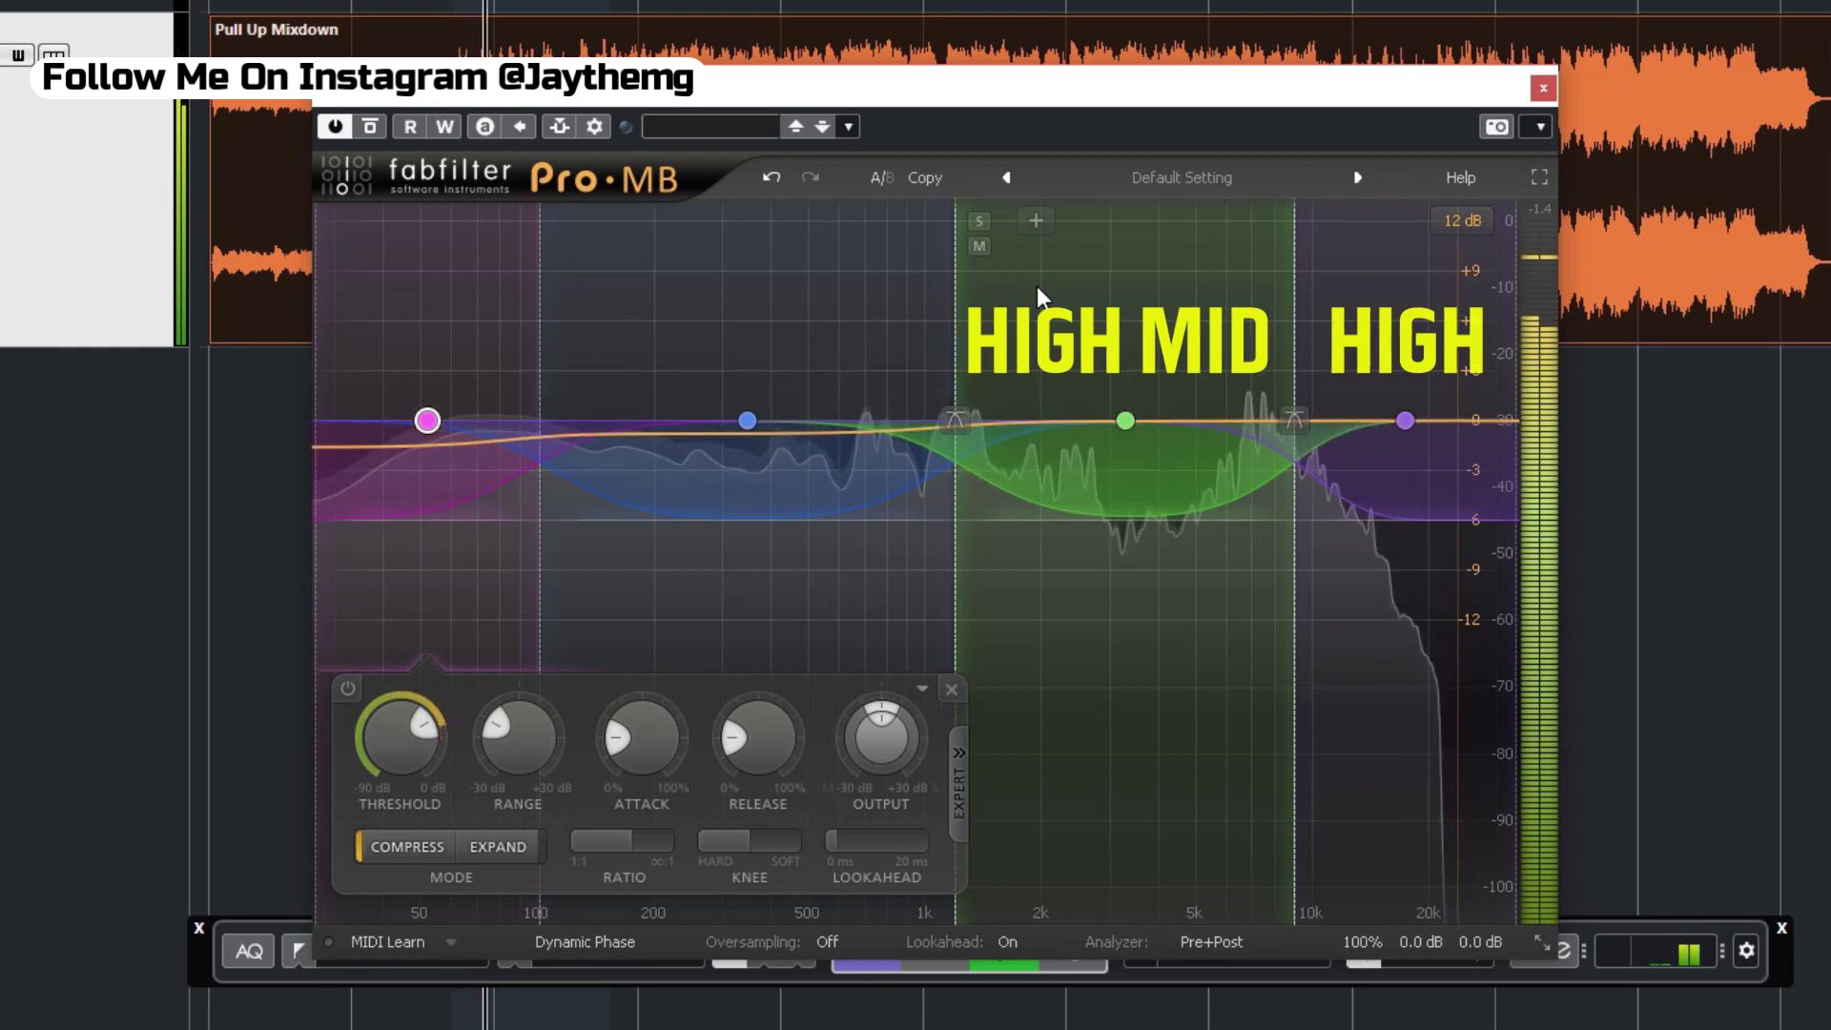
key(space)
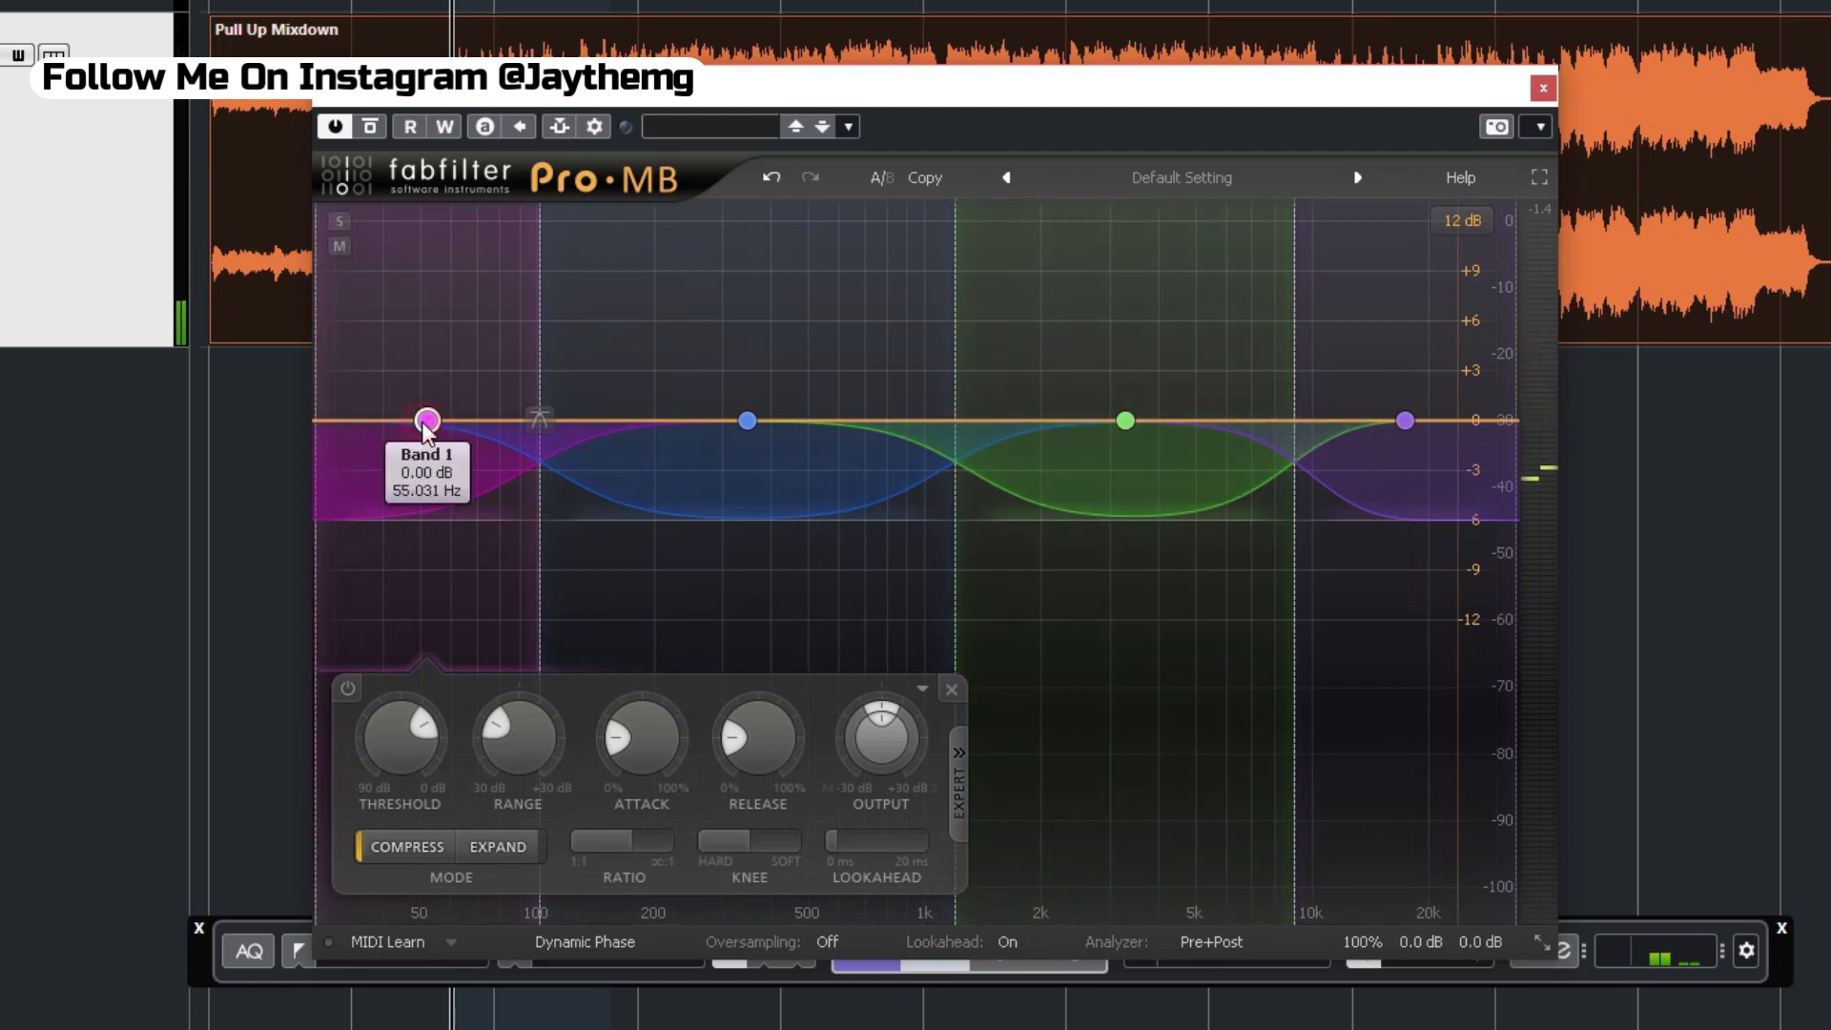
Solo the low band, slow its attack to above 60%, and lower its ratio and range.
click(339, 221)
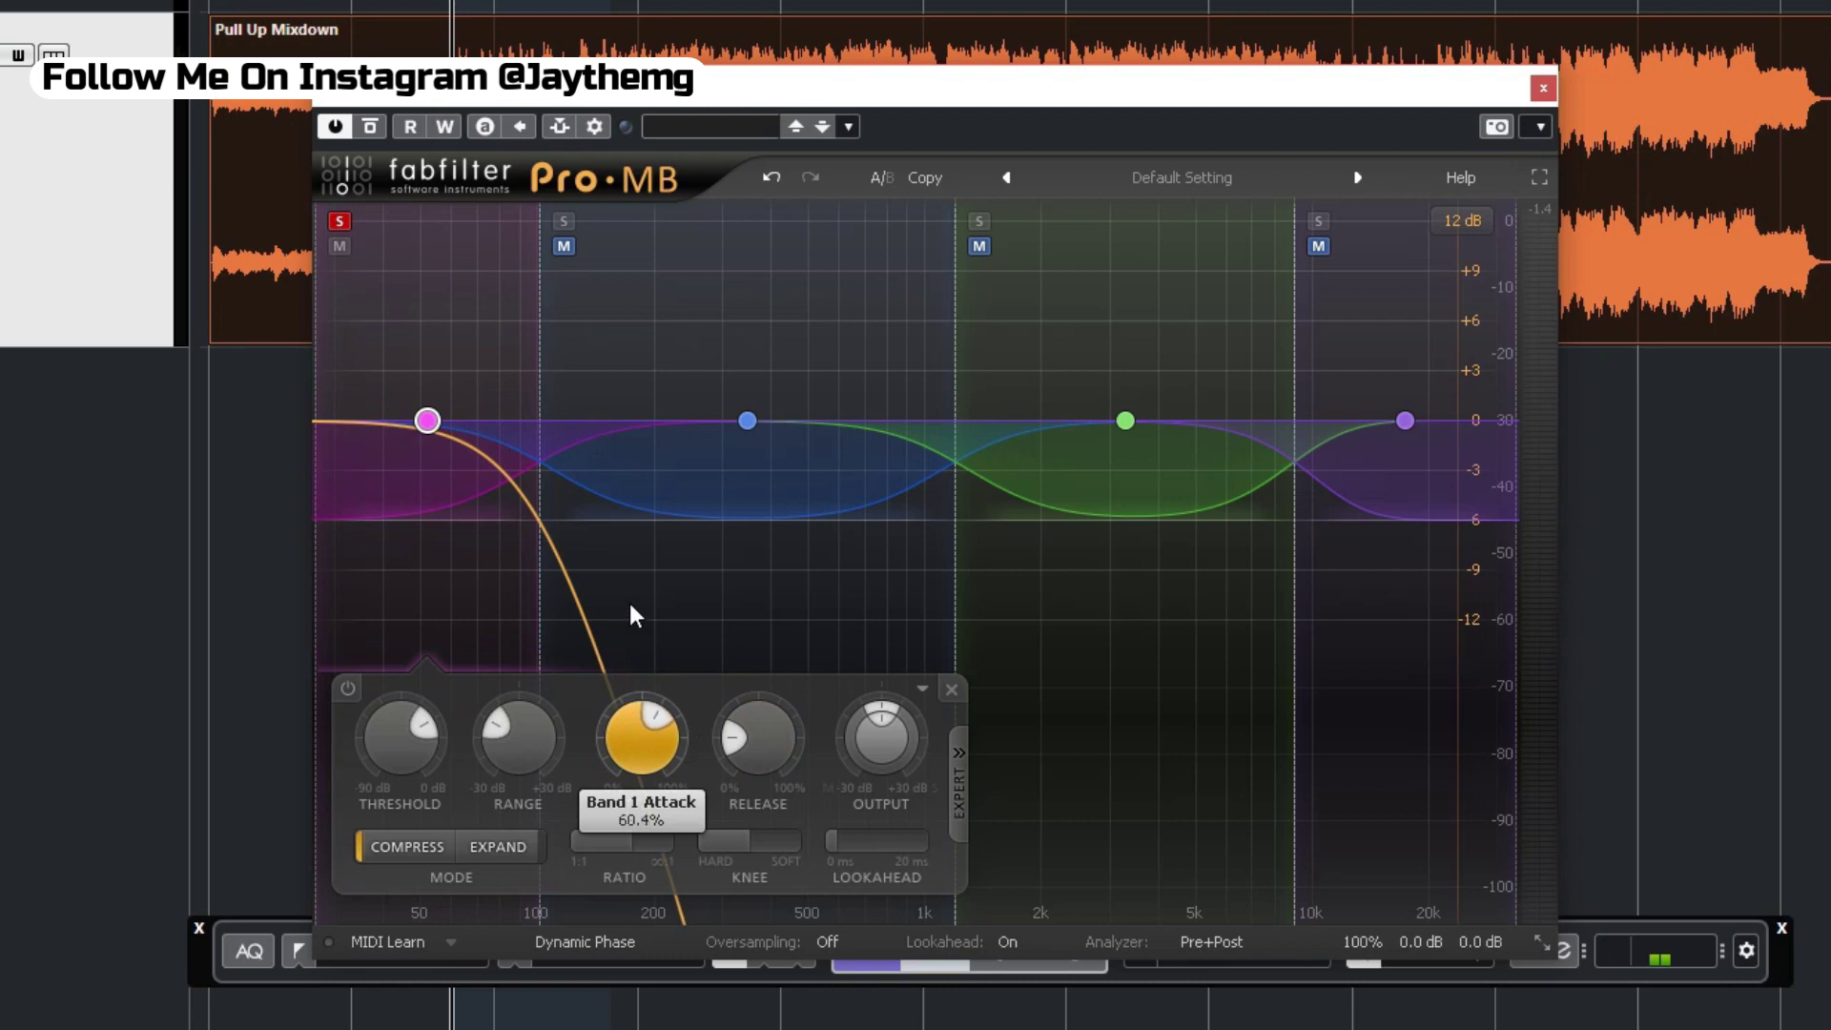
drag(630, 606, 638, 554)
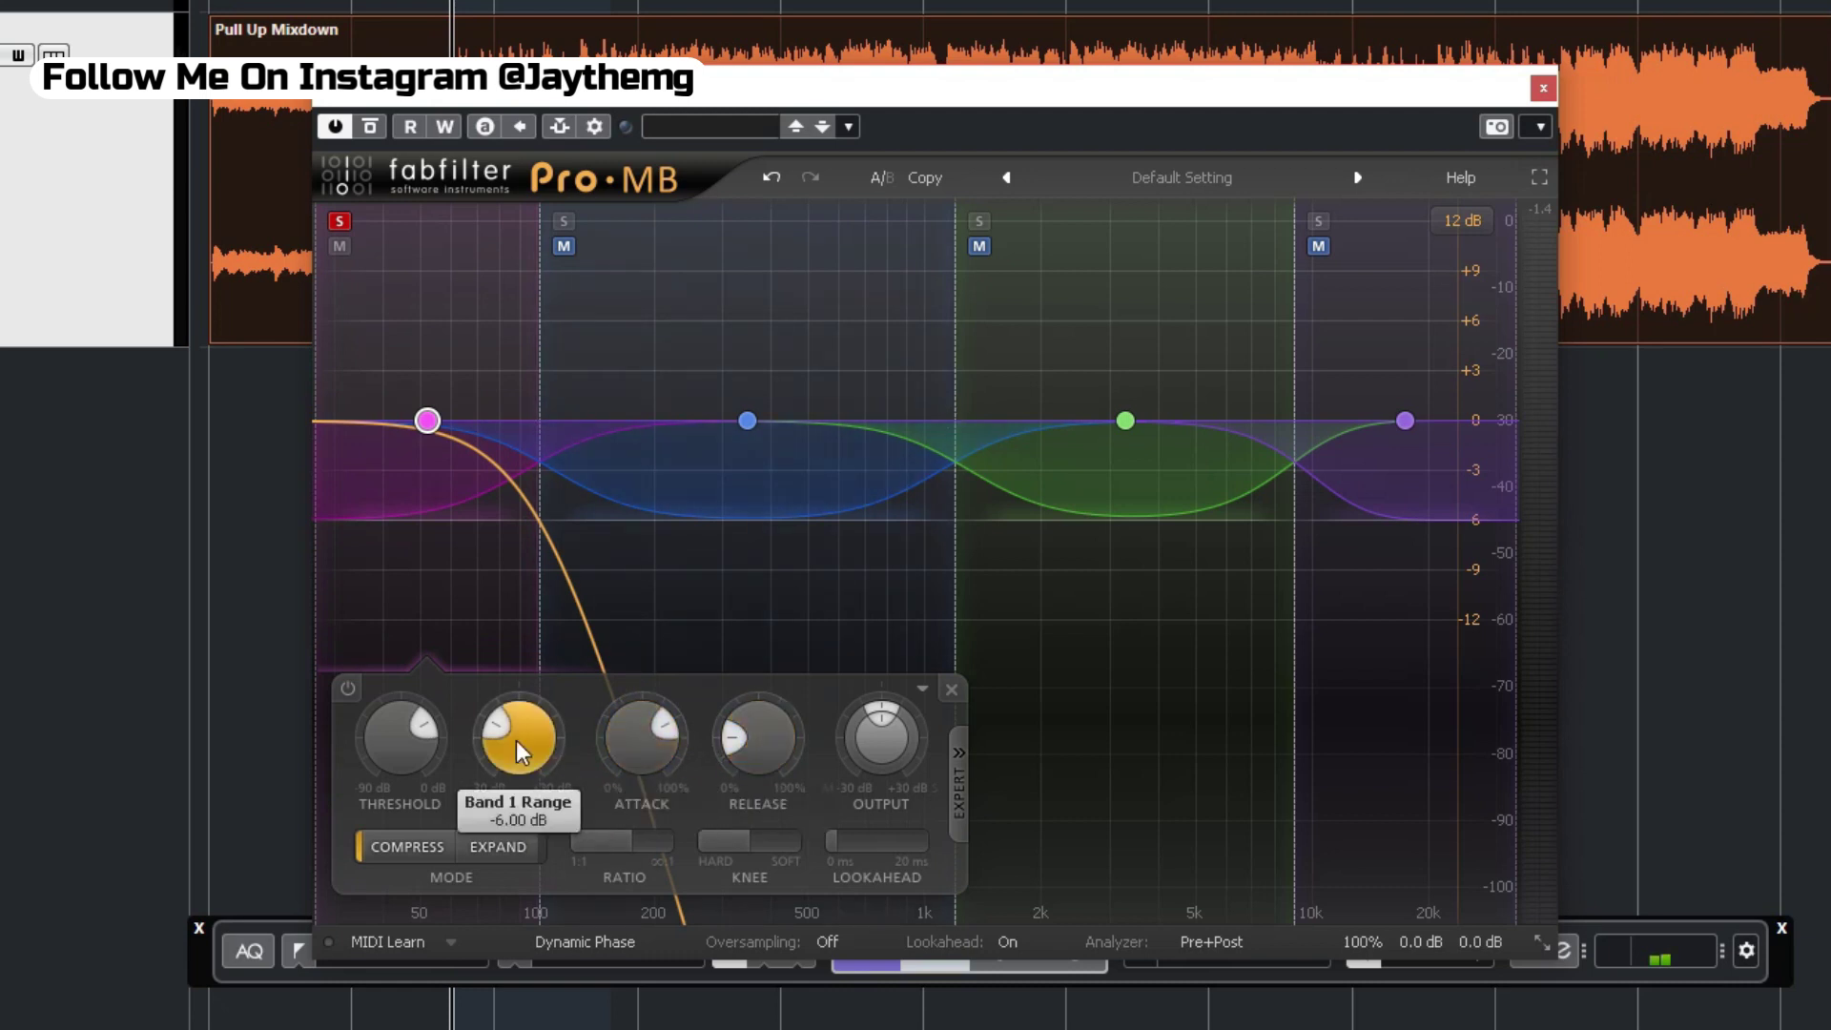
drag(576, 858, 546, 868)
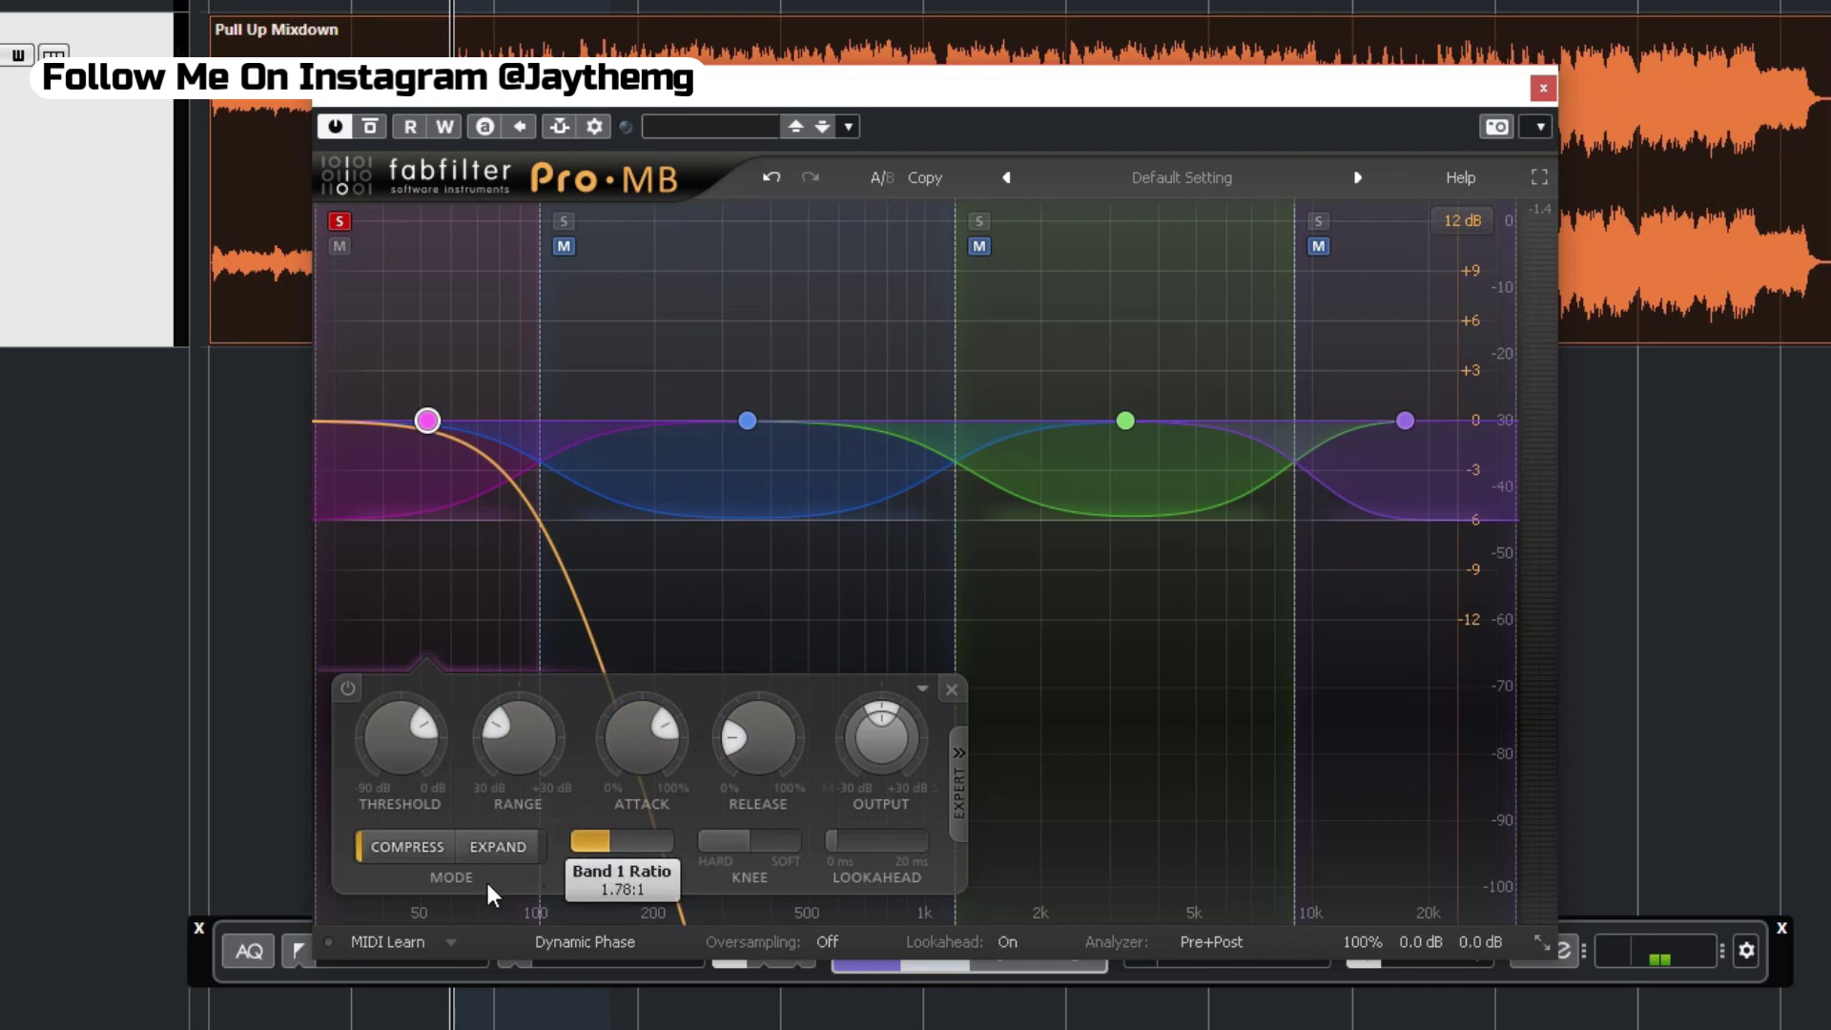
drag(509, 729, 512, 847)
Set the plug-in's display range to 6 dB and soften the low band's knee.
click(1462, 221)
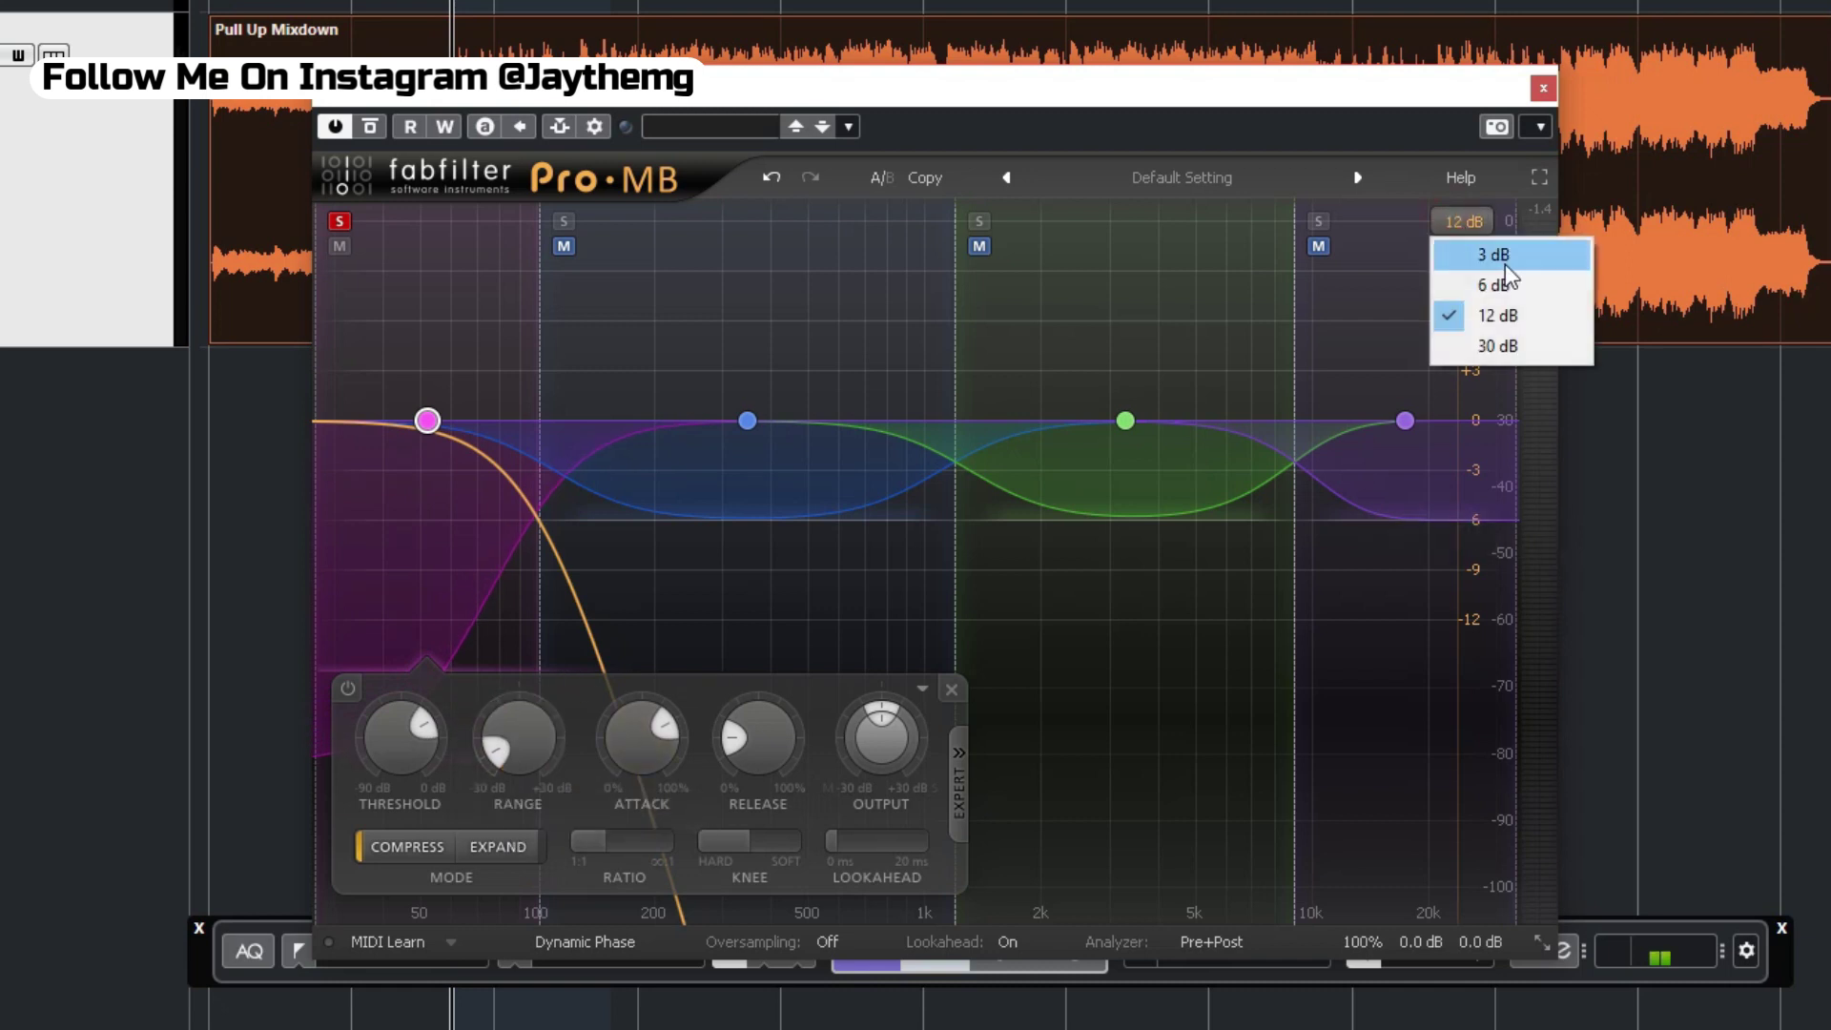
click(1503, 282)
drag(1217, 101, 1170, 75)
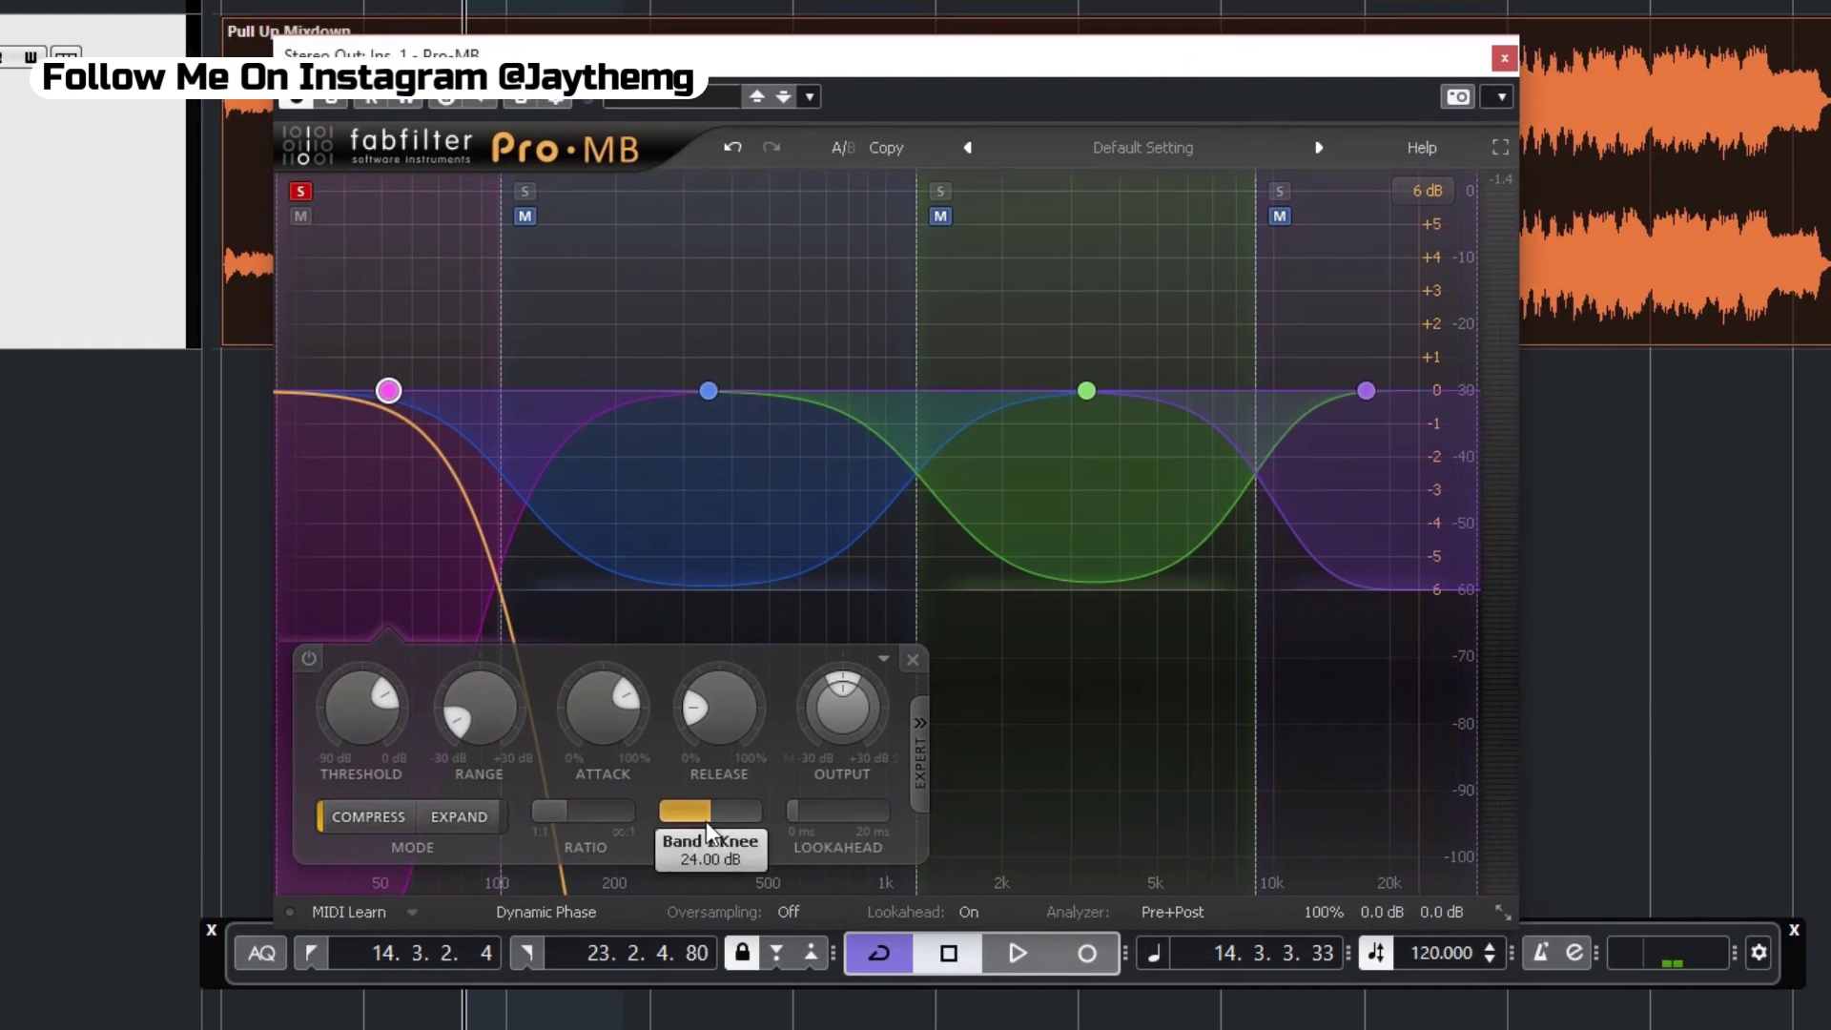
drag(755, 824, 826, 815)
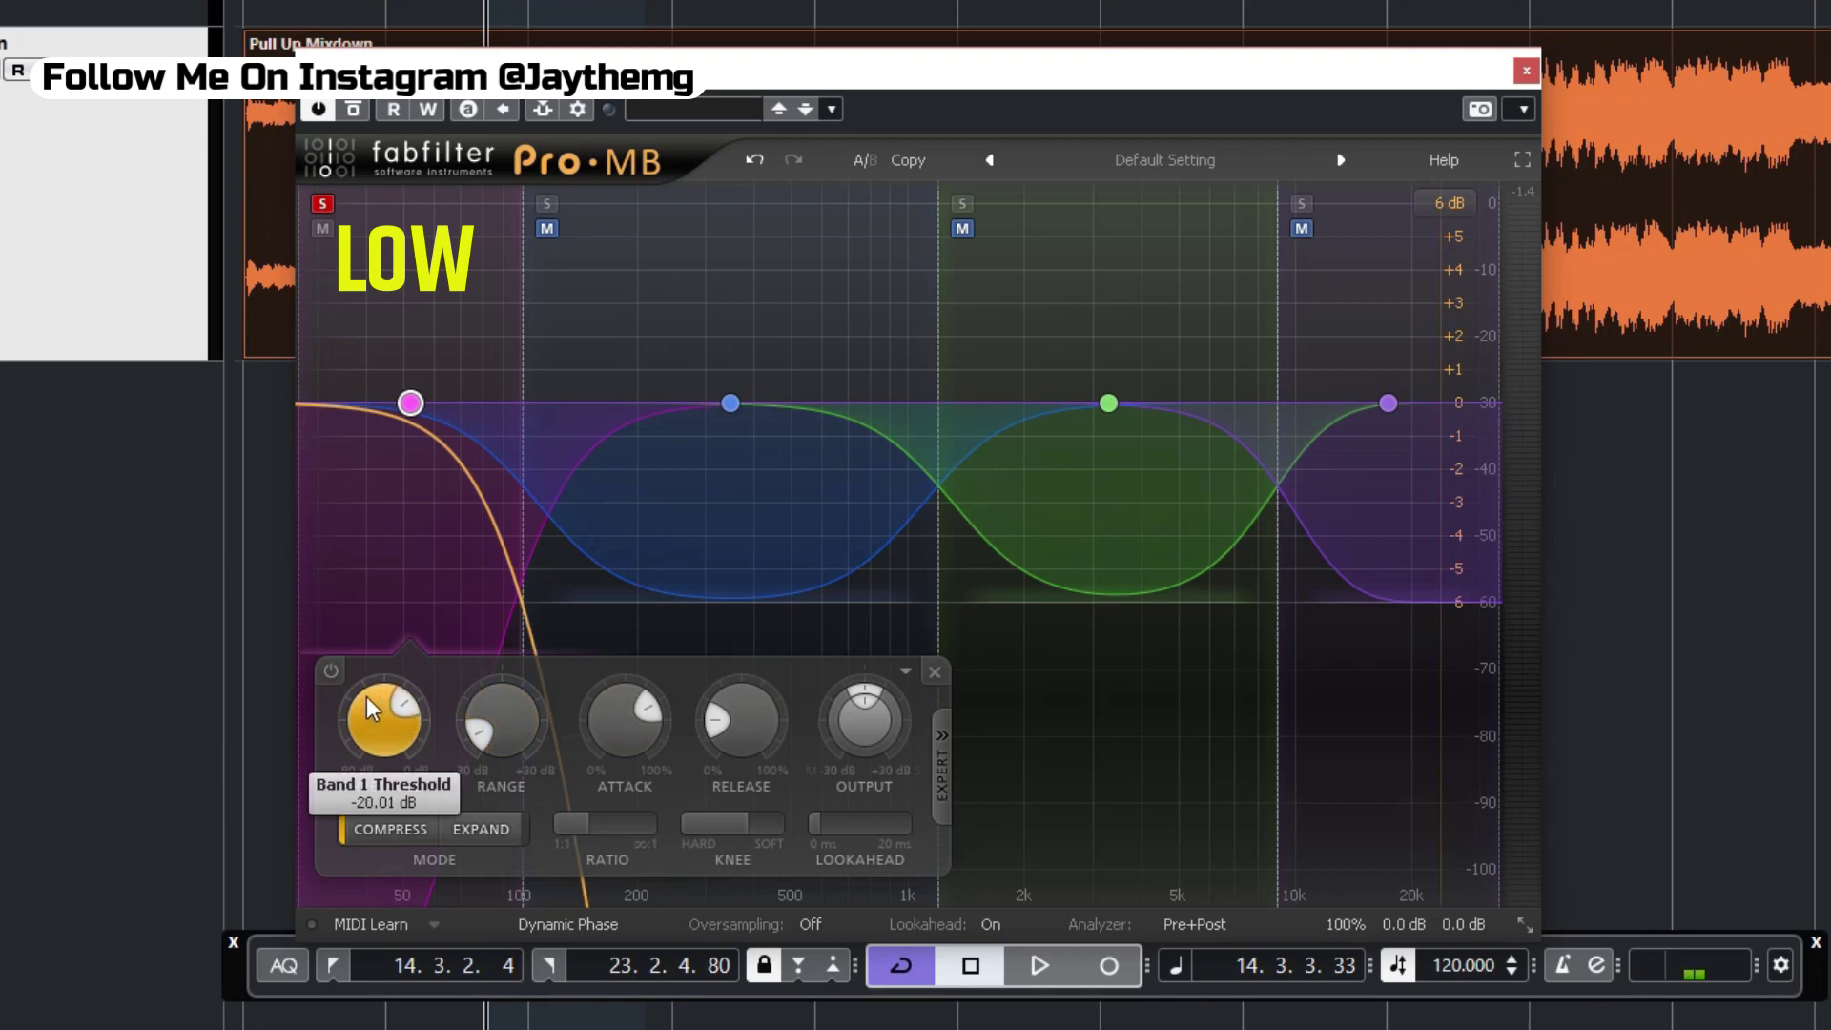
Play back the soloed low band and lower its threshold to about -35.4 dB.
key(space)
drag(366, 697, 358, 786)
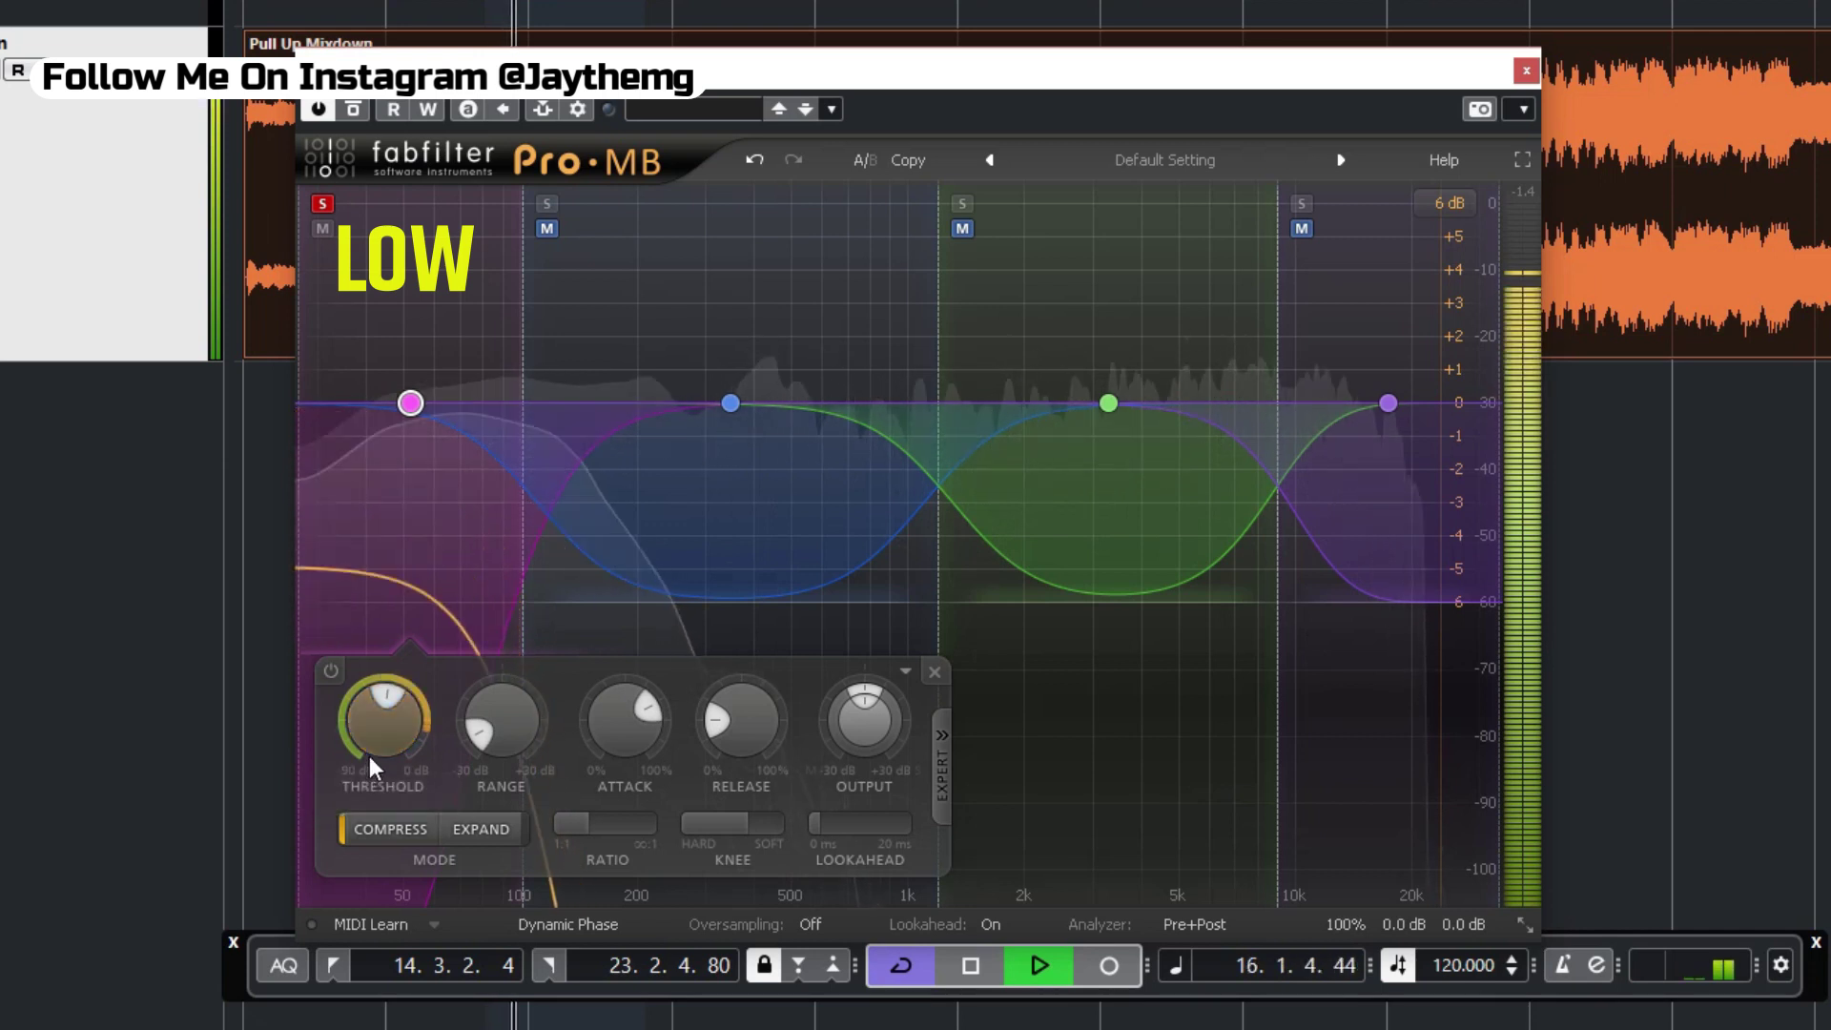
drag(376, 706, 353, 782)
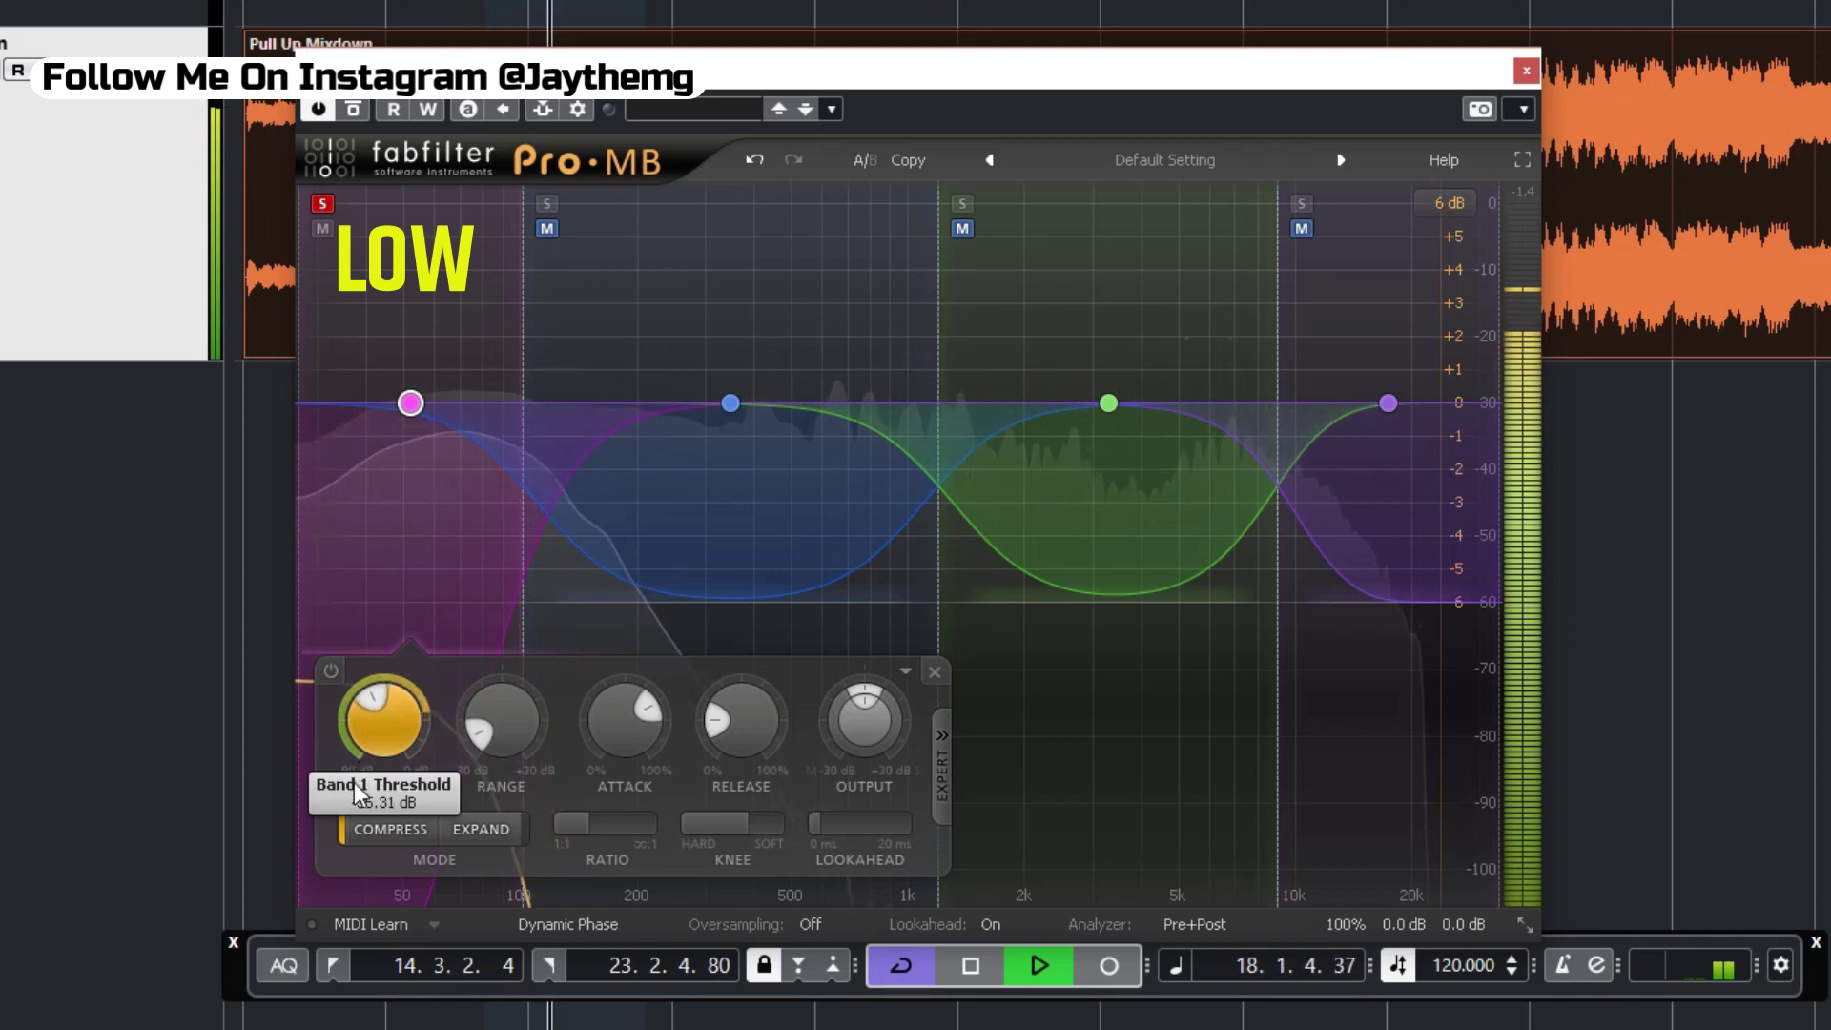
mouse_move(374, 728)
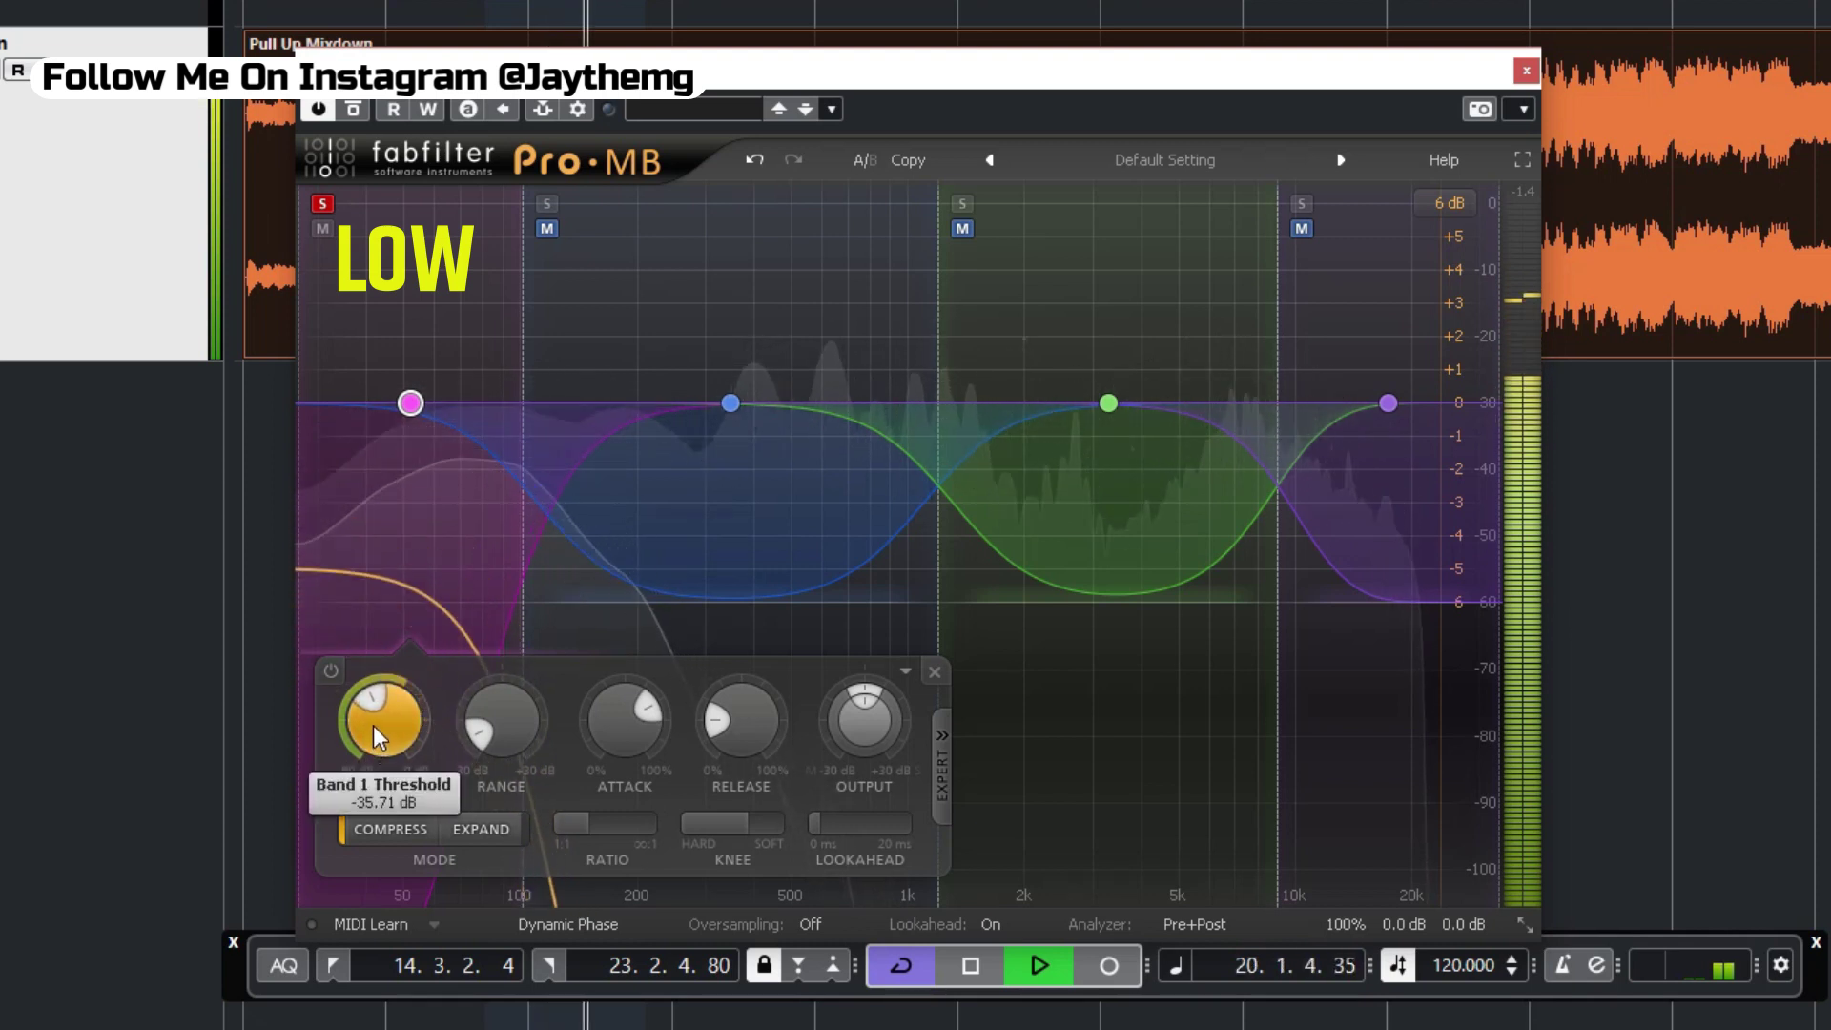
drag(373, 717, 374, 713)
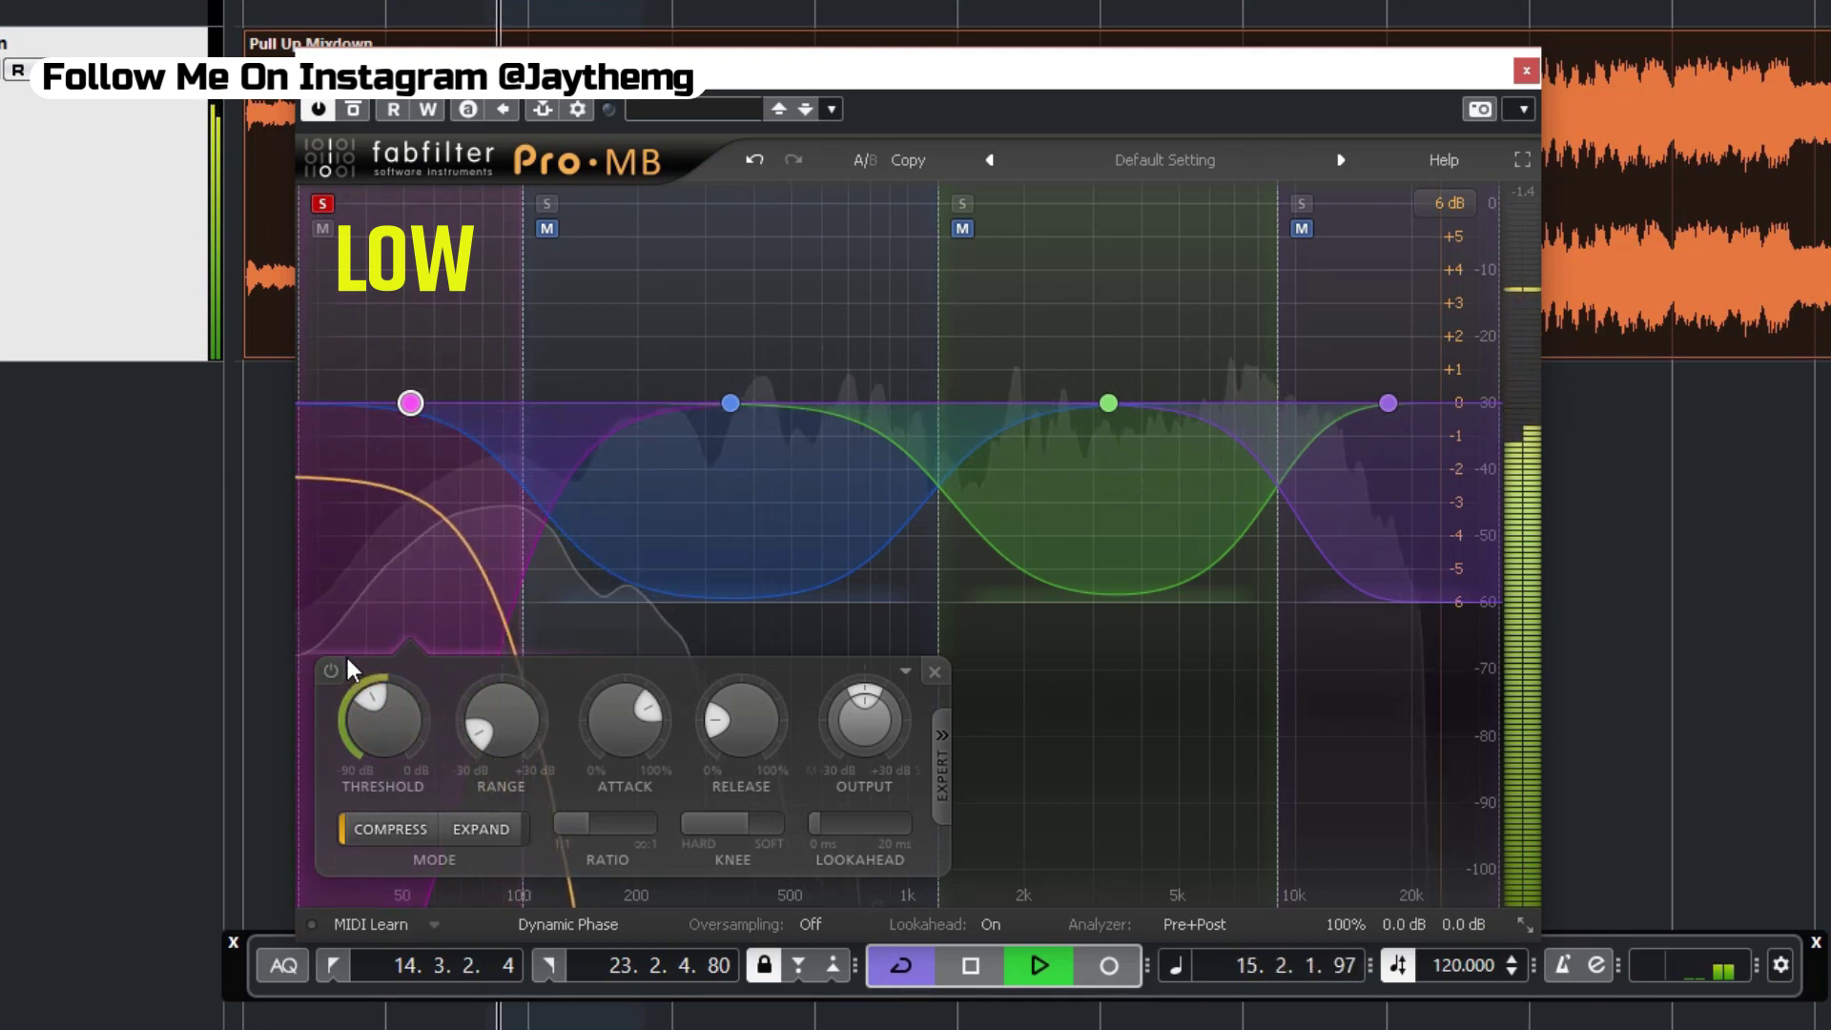
key(space)
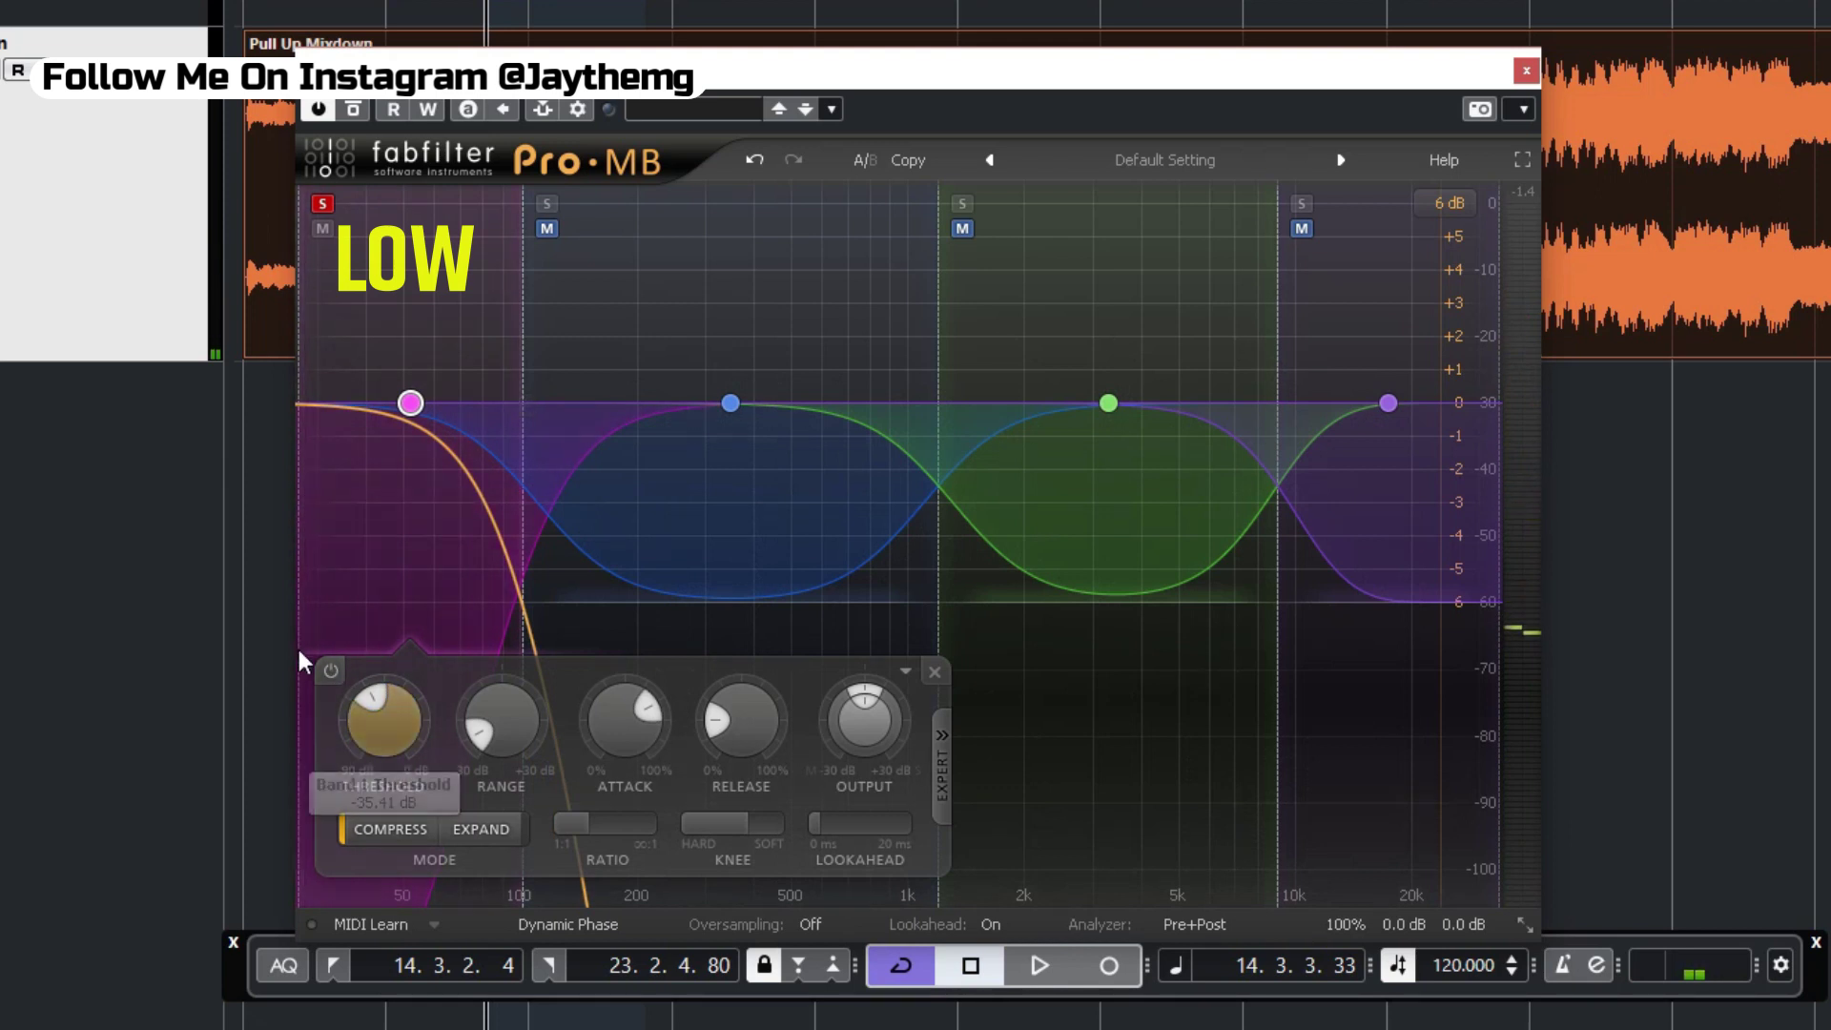
Compare the low band bypassed and active during playback, and fine-tune its threshold to about -34 dB.
key(space)
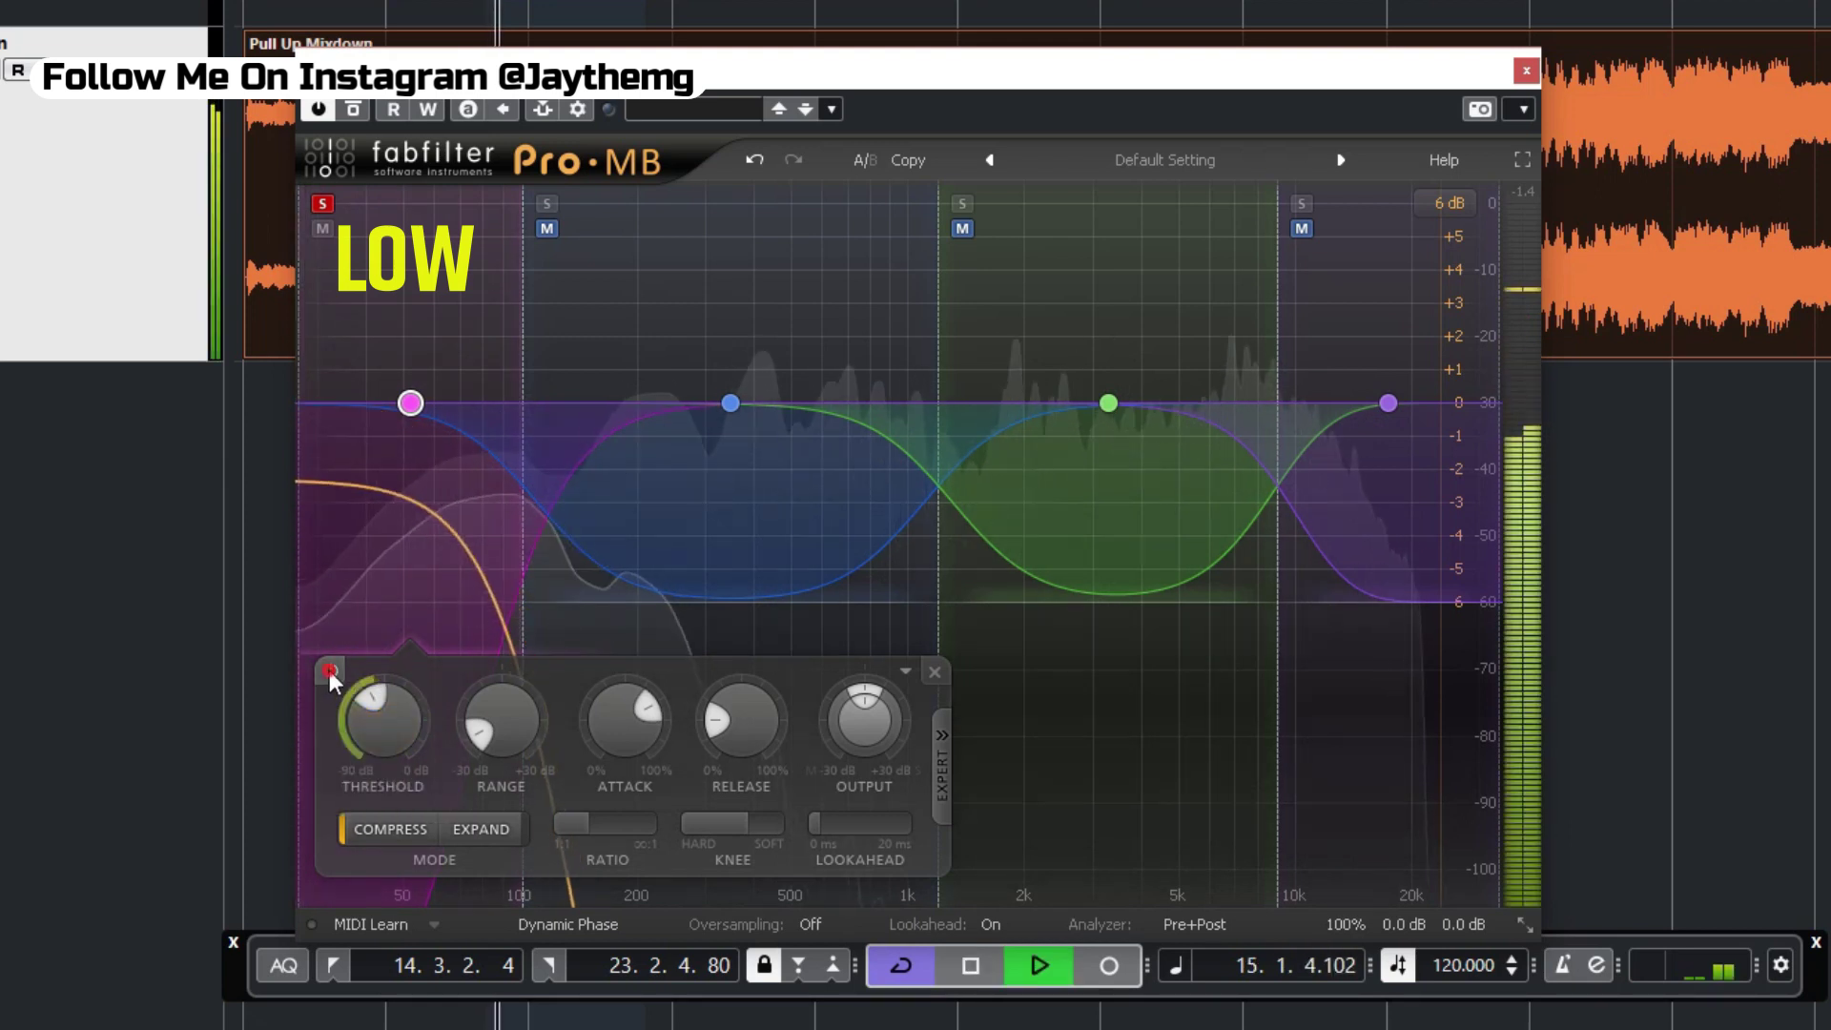
click(329, 672)
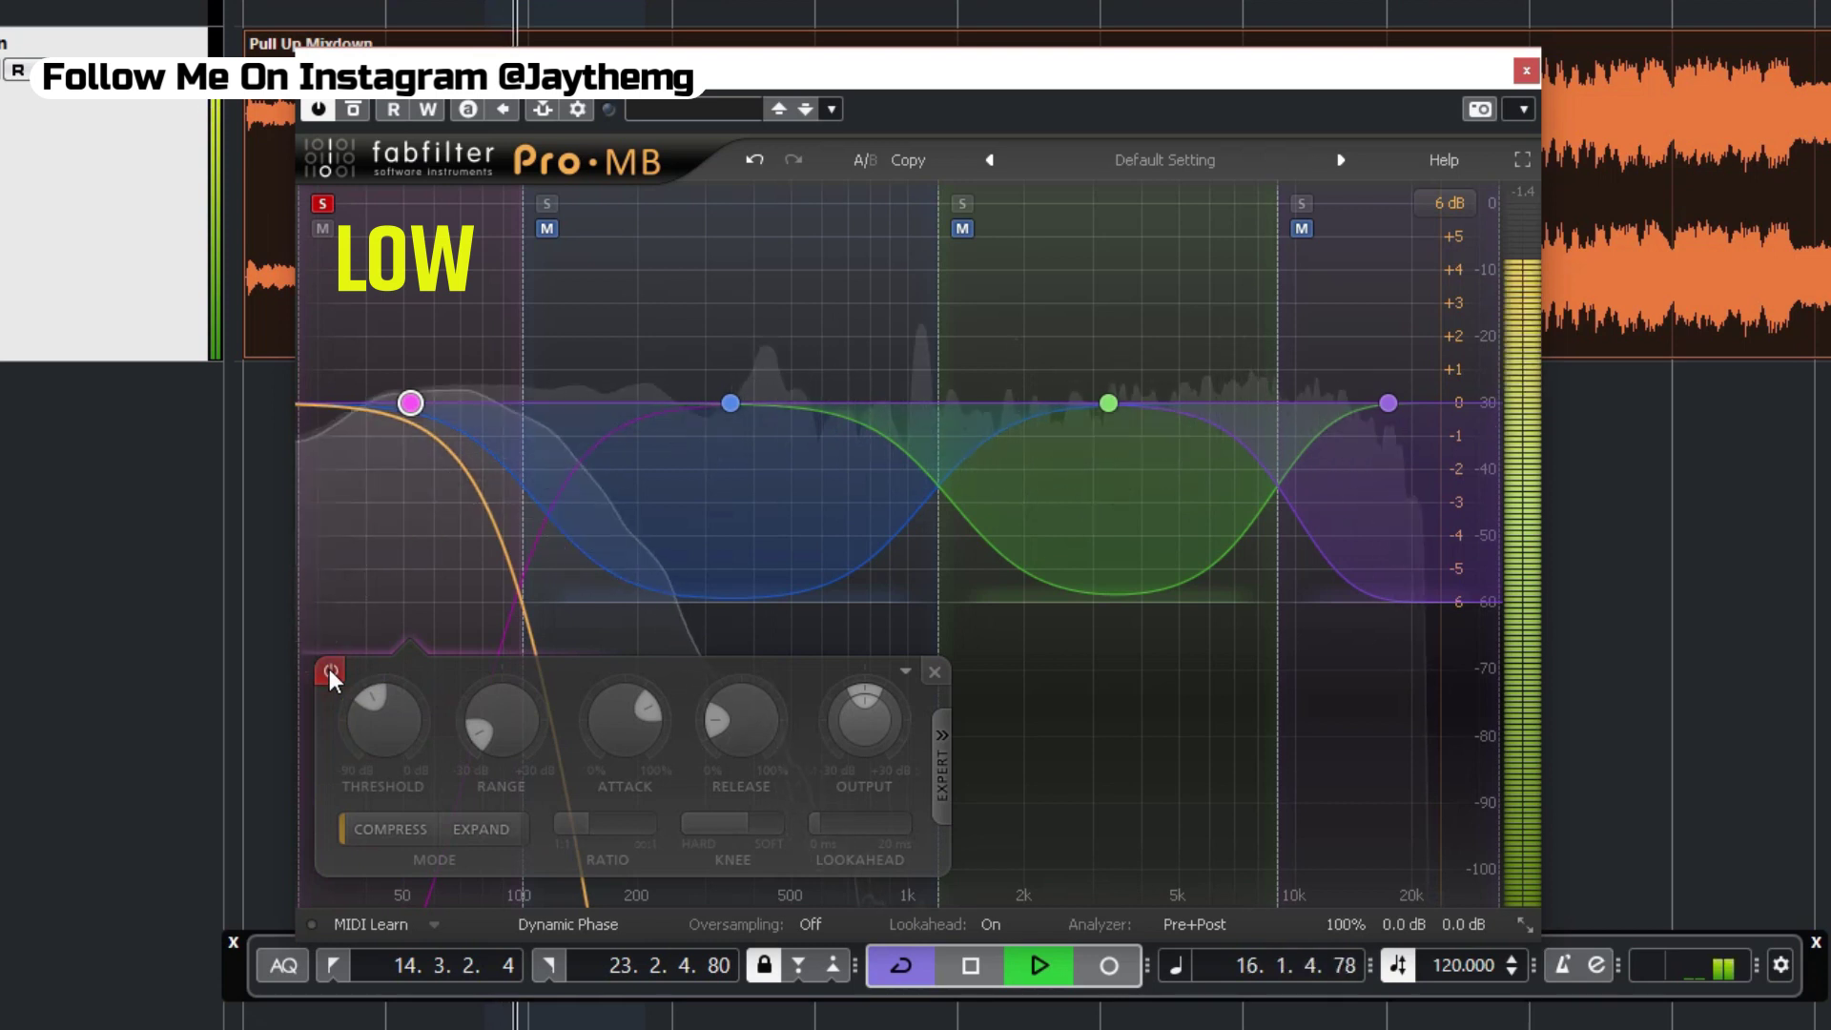
click(329, 672)
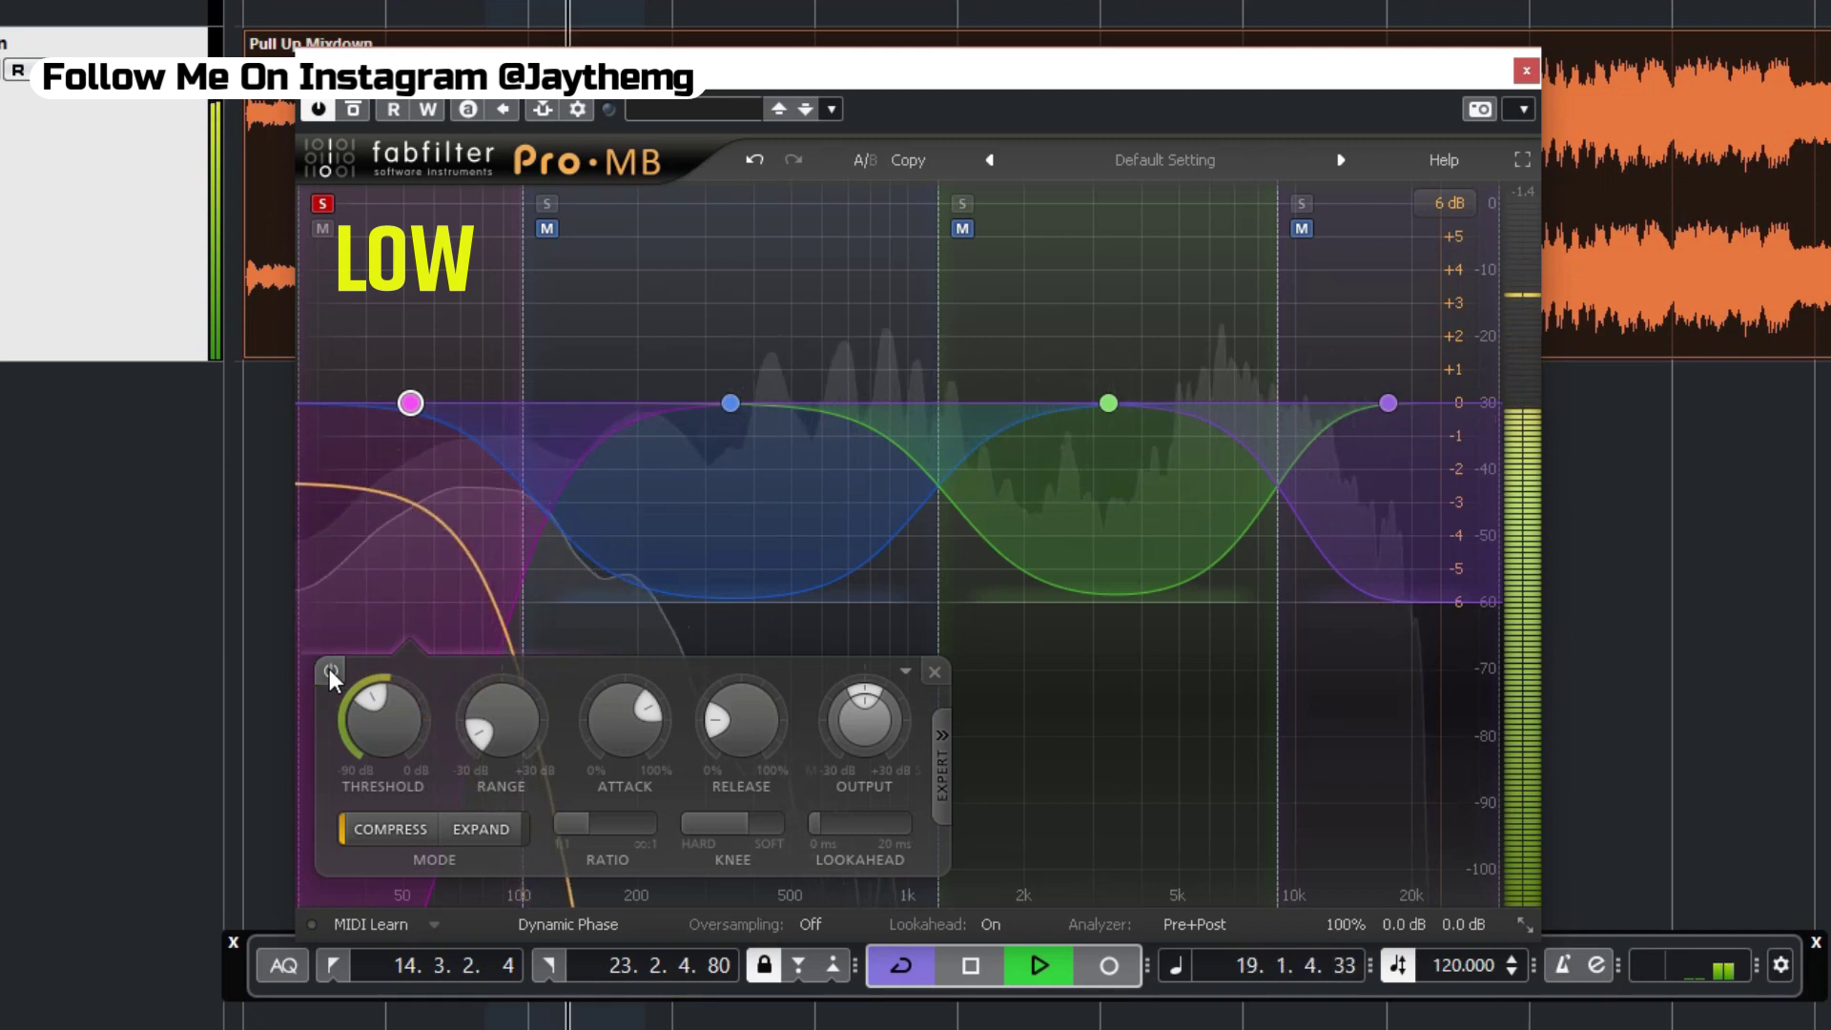
mouse_move(376, 689)
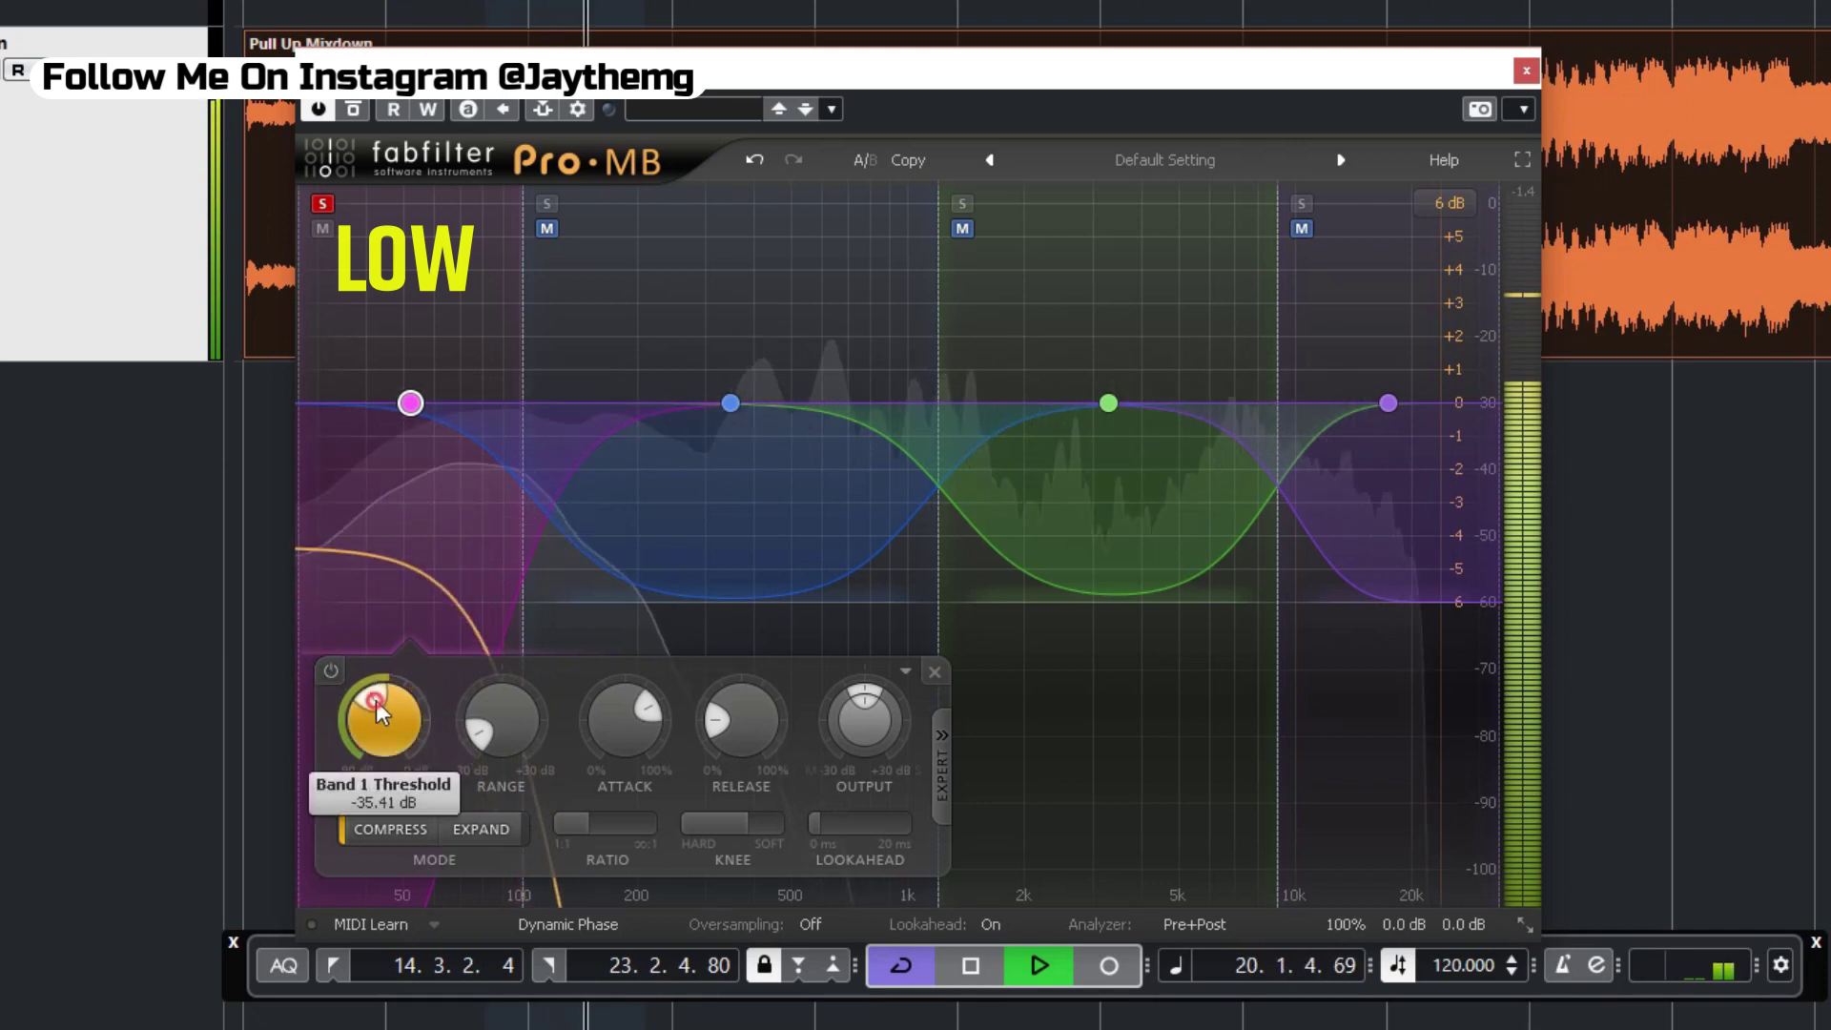
drag(376, 690, 376, 697)
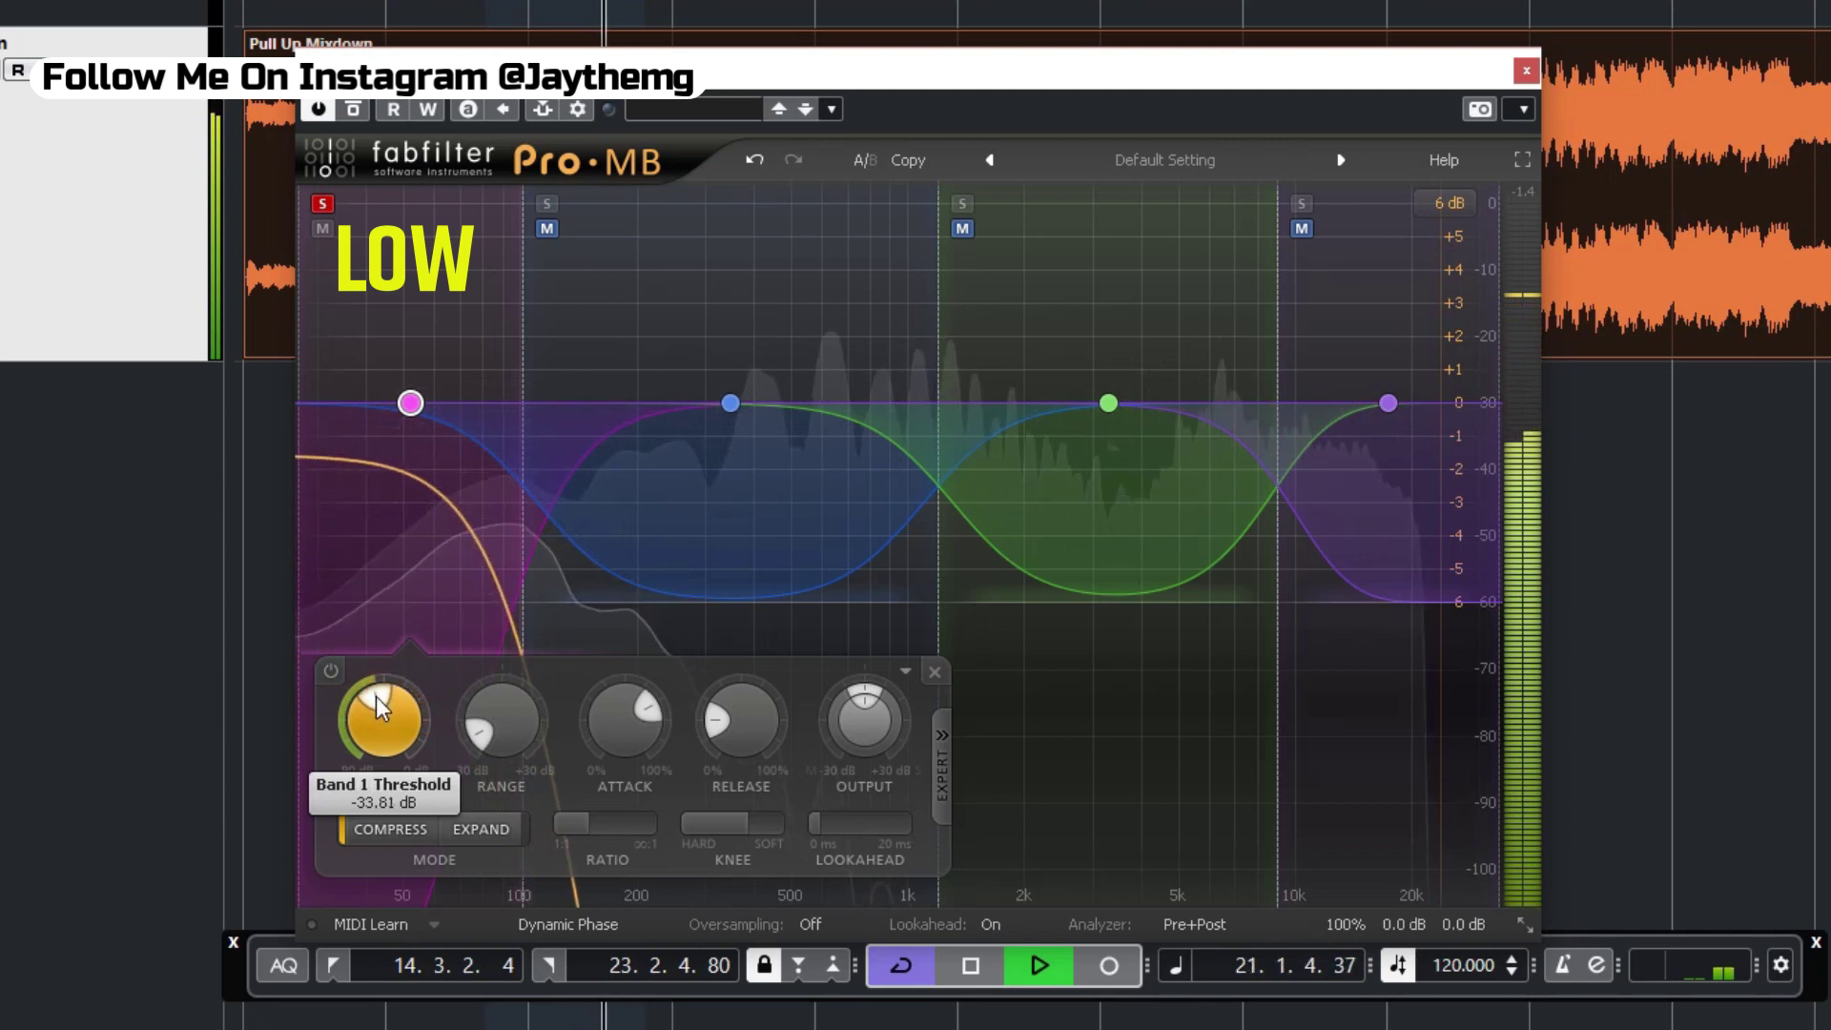
key(space)
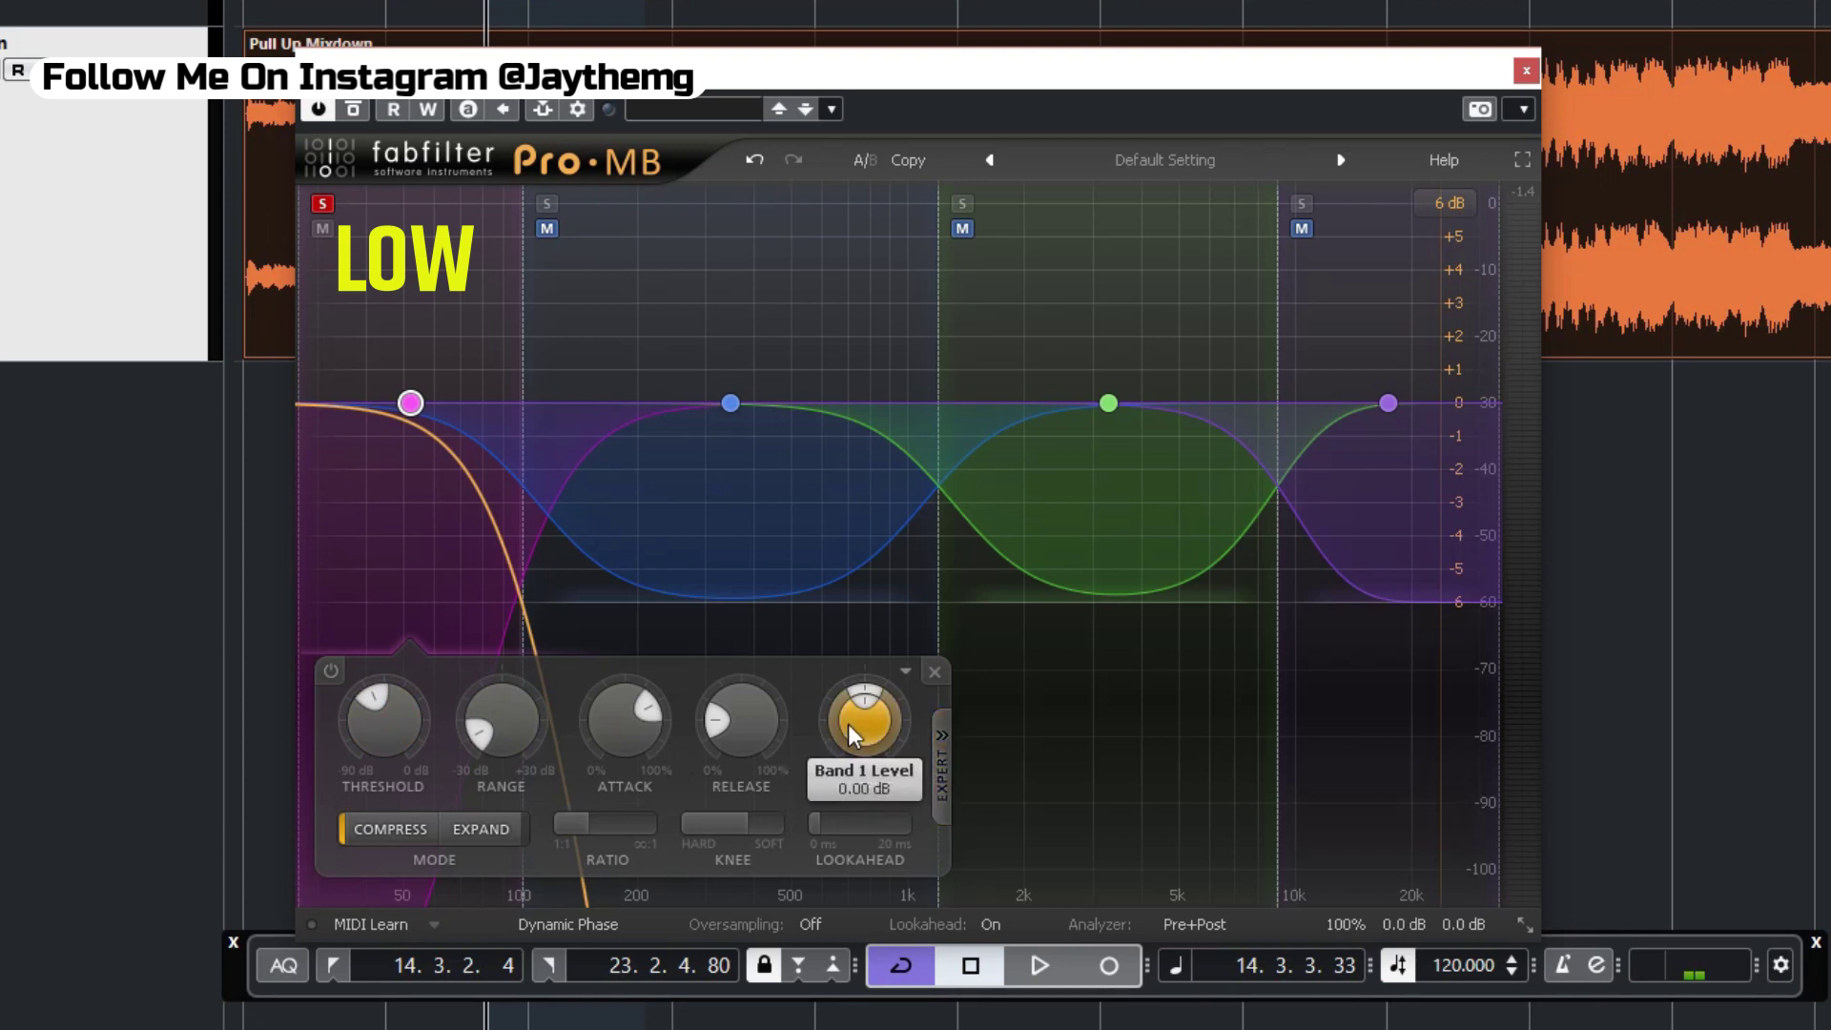
Raise the low band's output level to about +1.87 dB while listening to the looped section.
drag(866, 729, 866, 703)
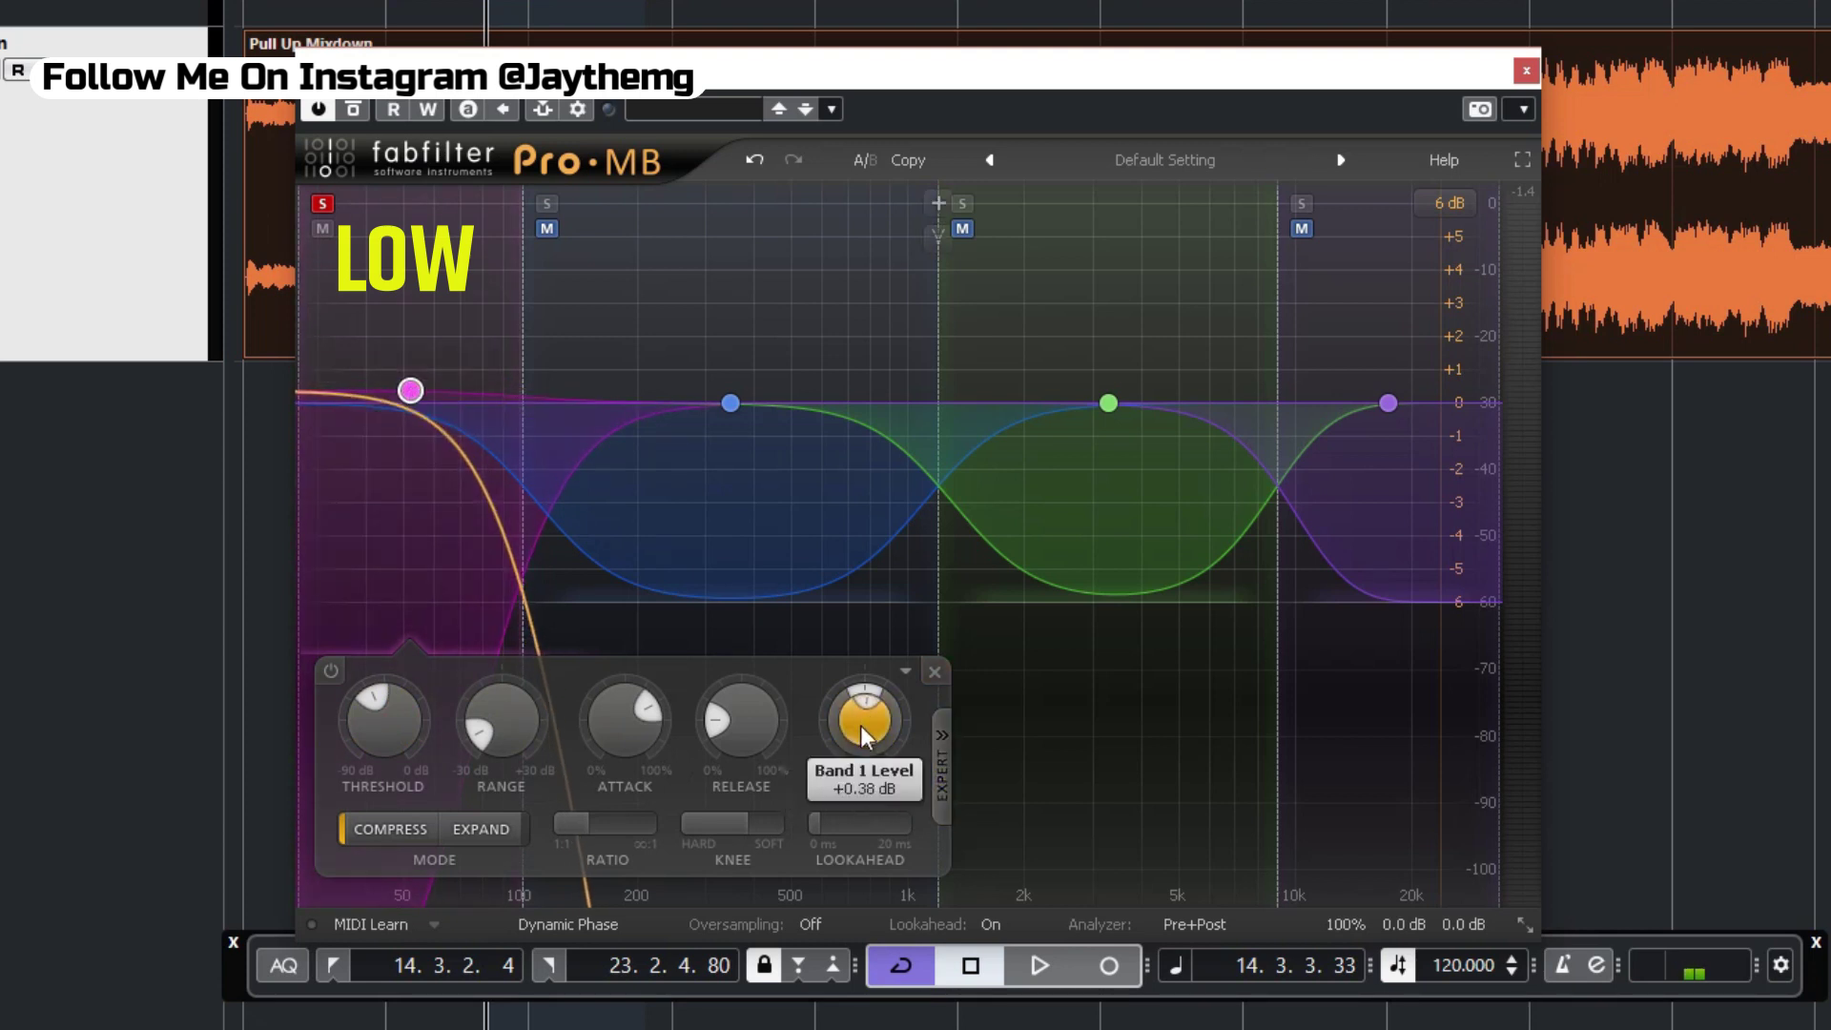
key(space)
drag(860, 723, 862, 671)
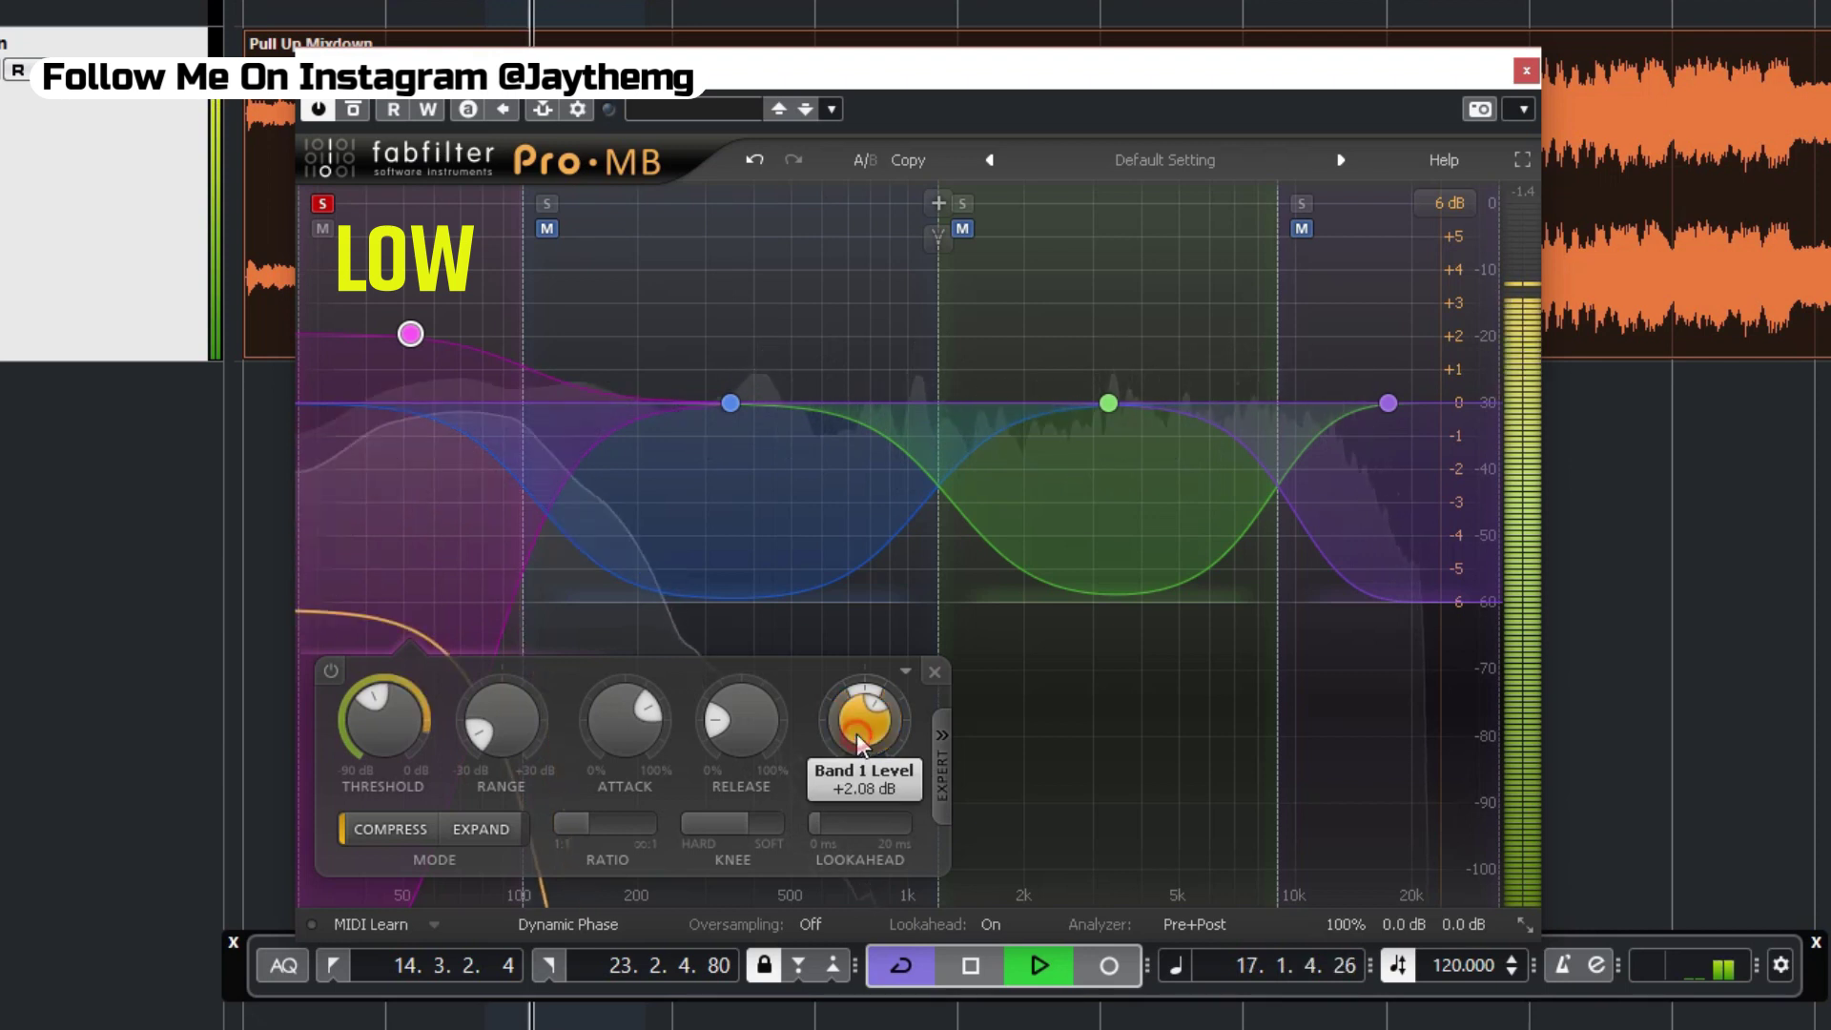
scroll(856, 725, down, 1)
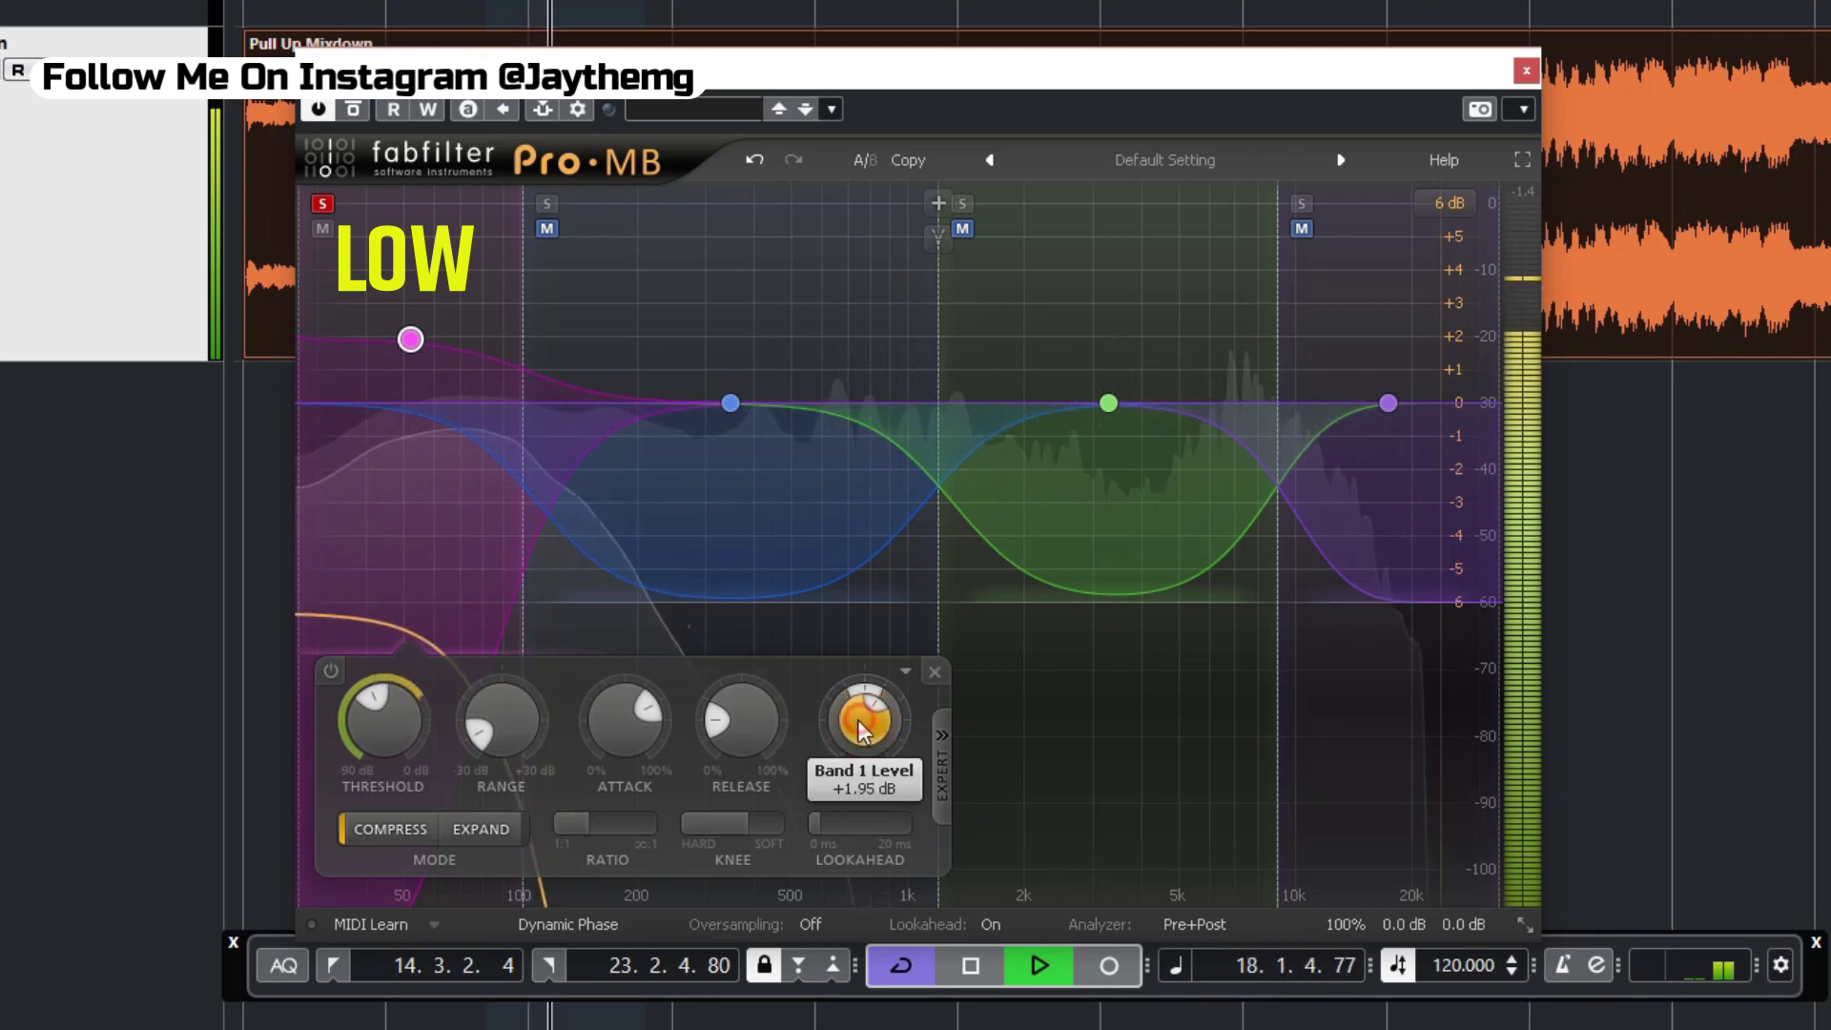
scroll(856, 722, down, 1)
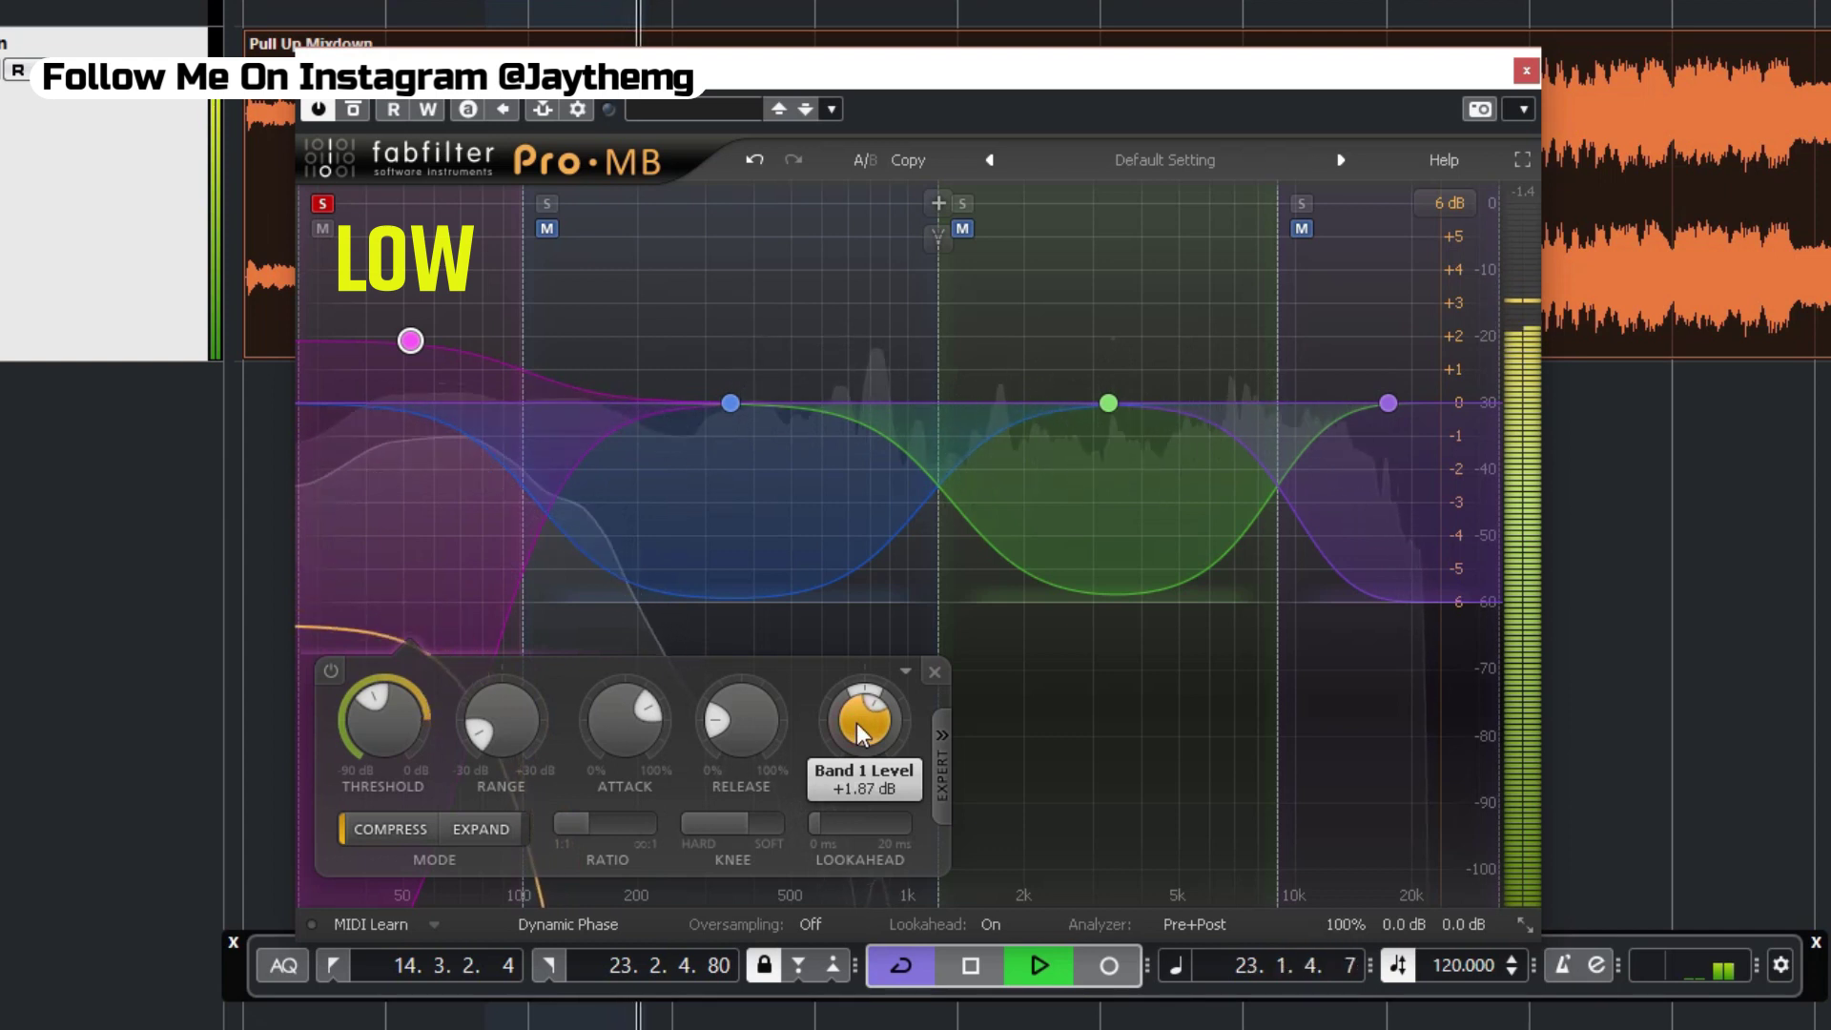
key(space)
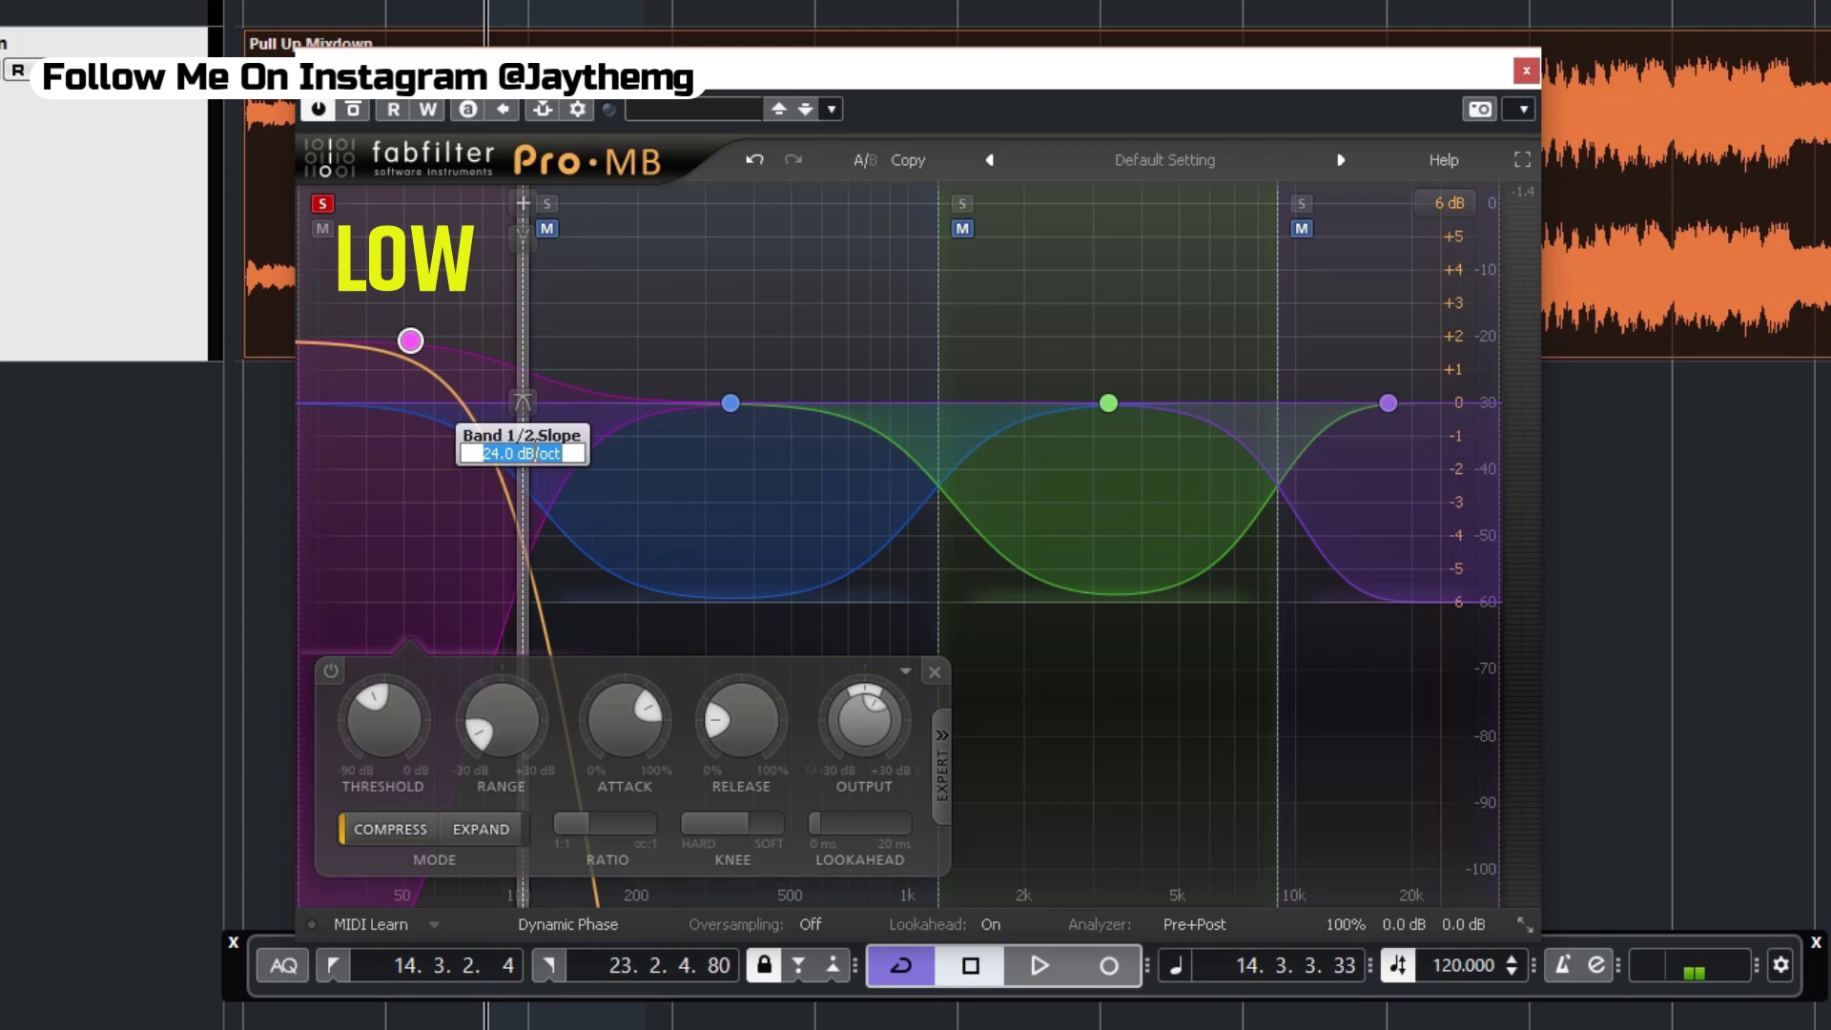
Make the crossover slope between the low and low-mid bands gentler, and compare the low band bypassed and active during playback.
key(Return)
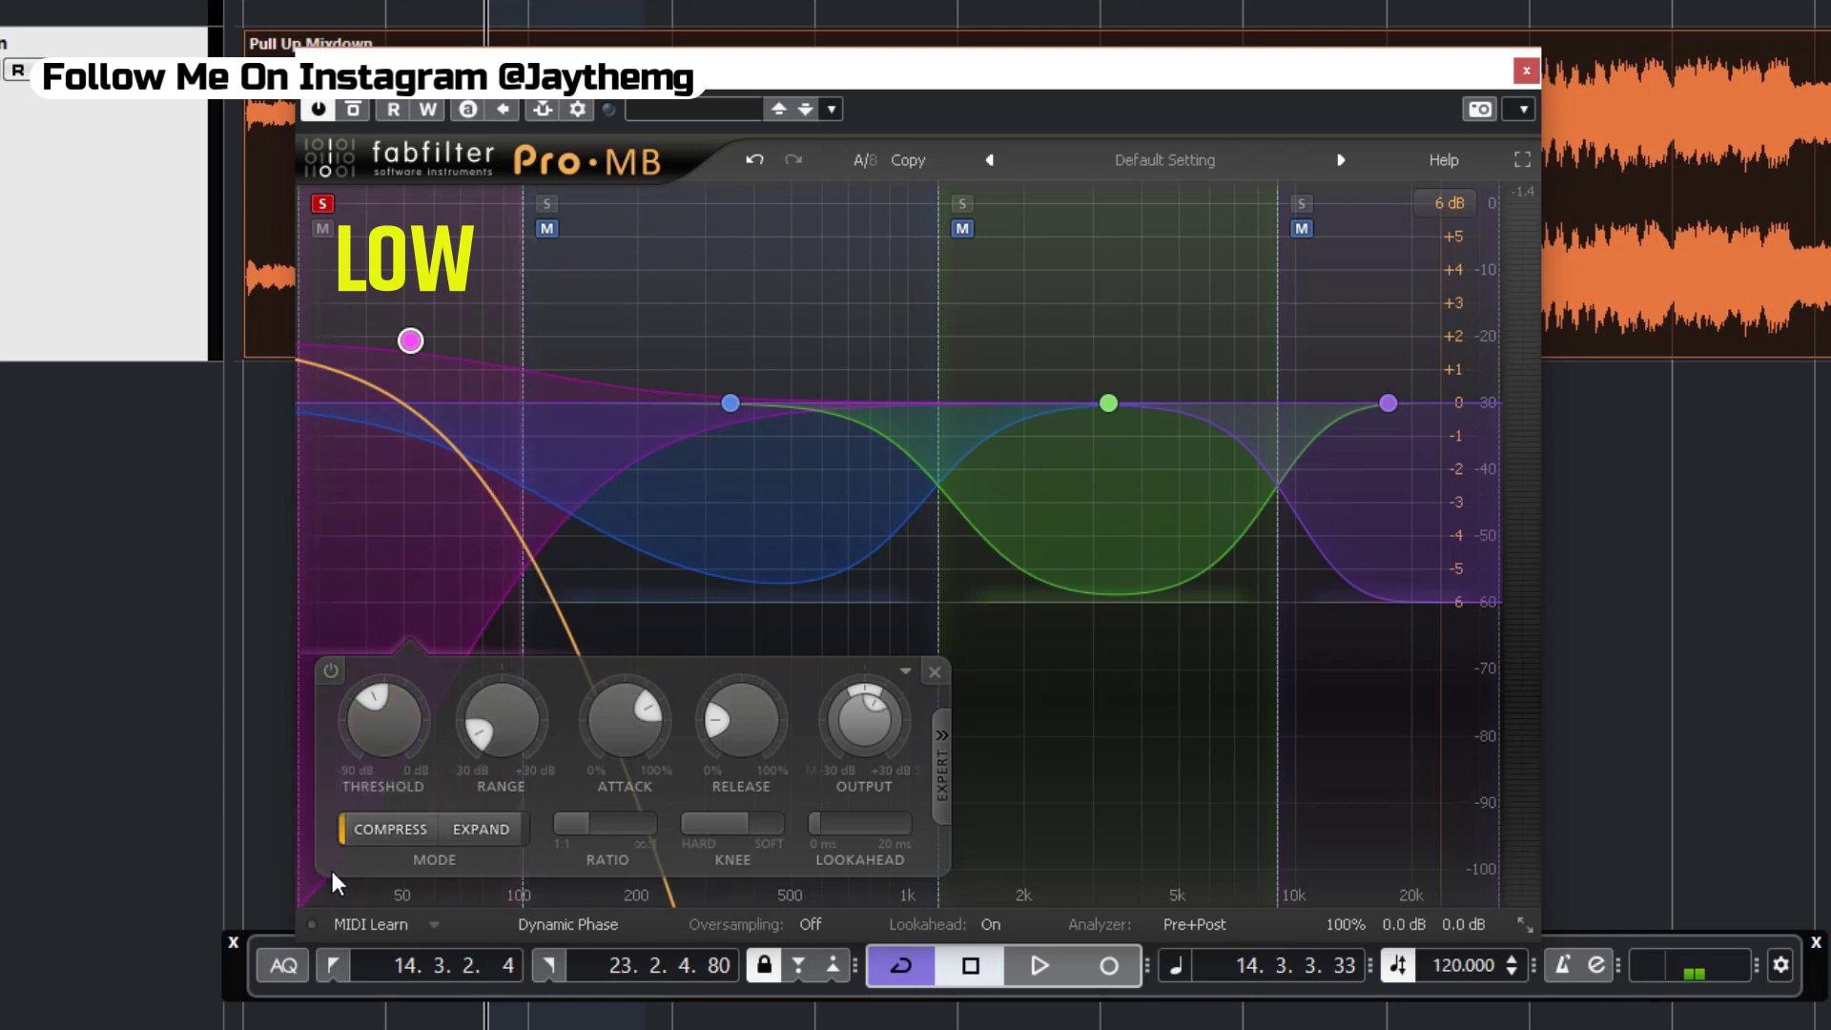
key(space)
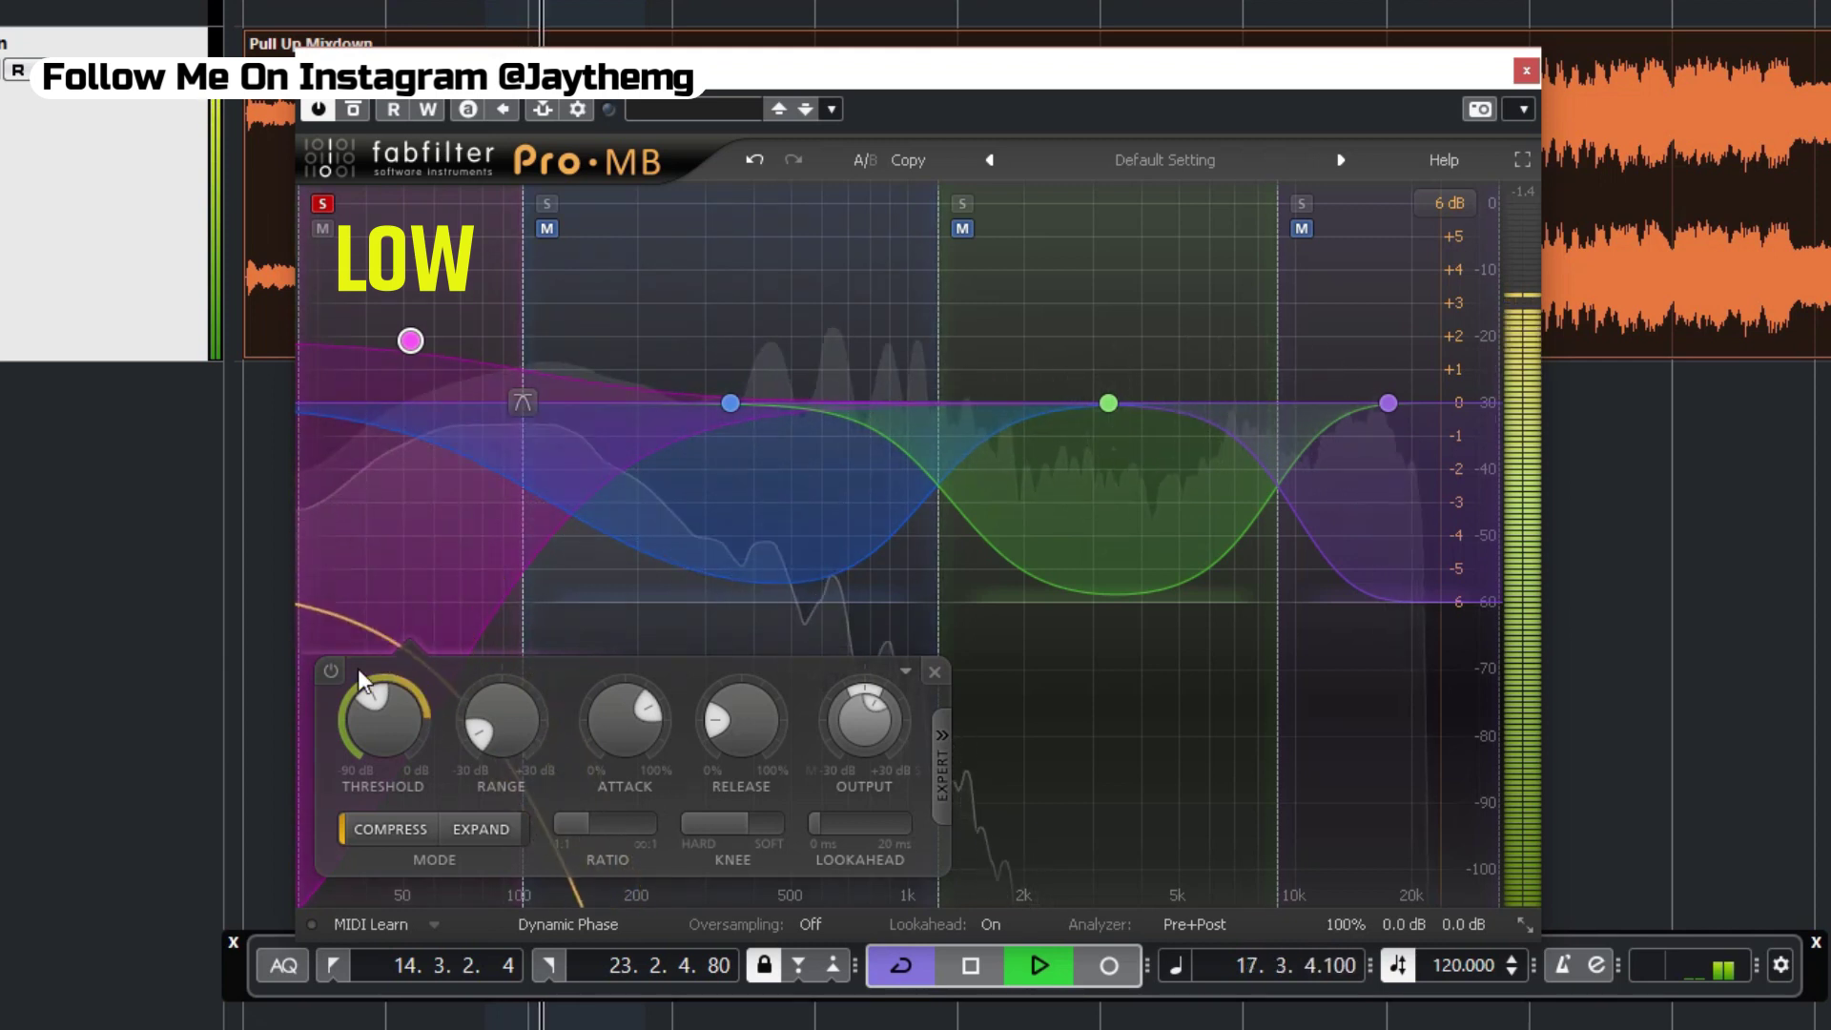
click(330, 669)
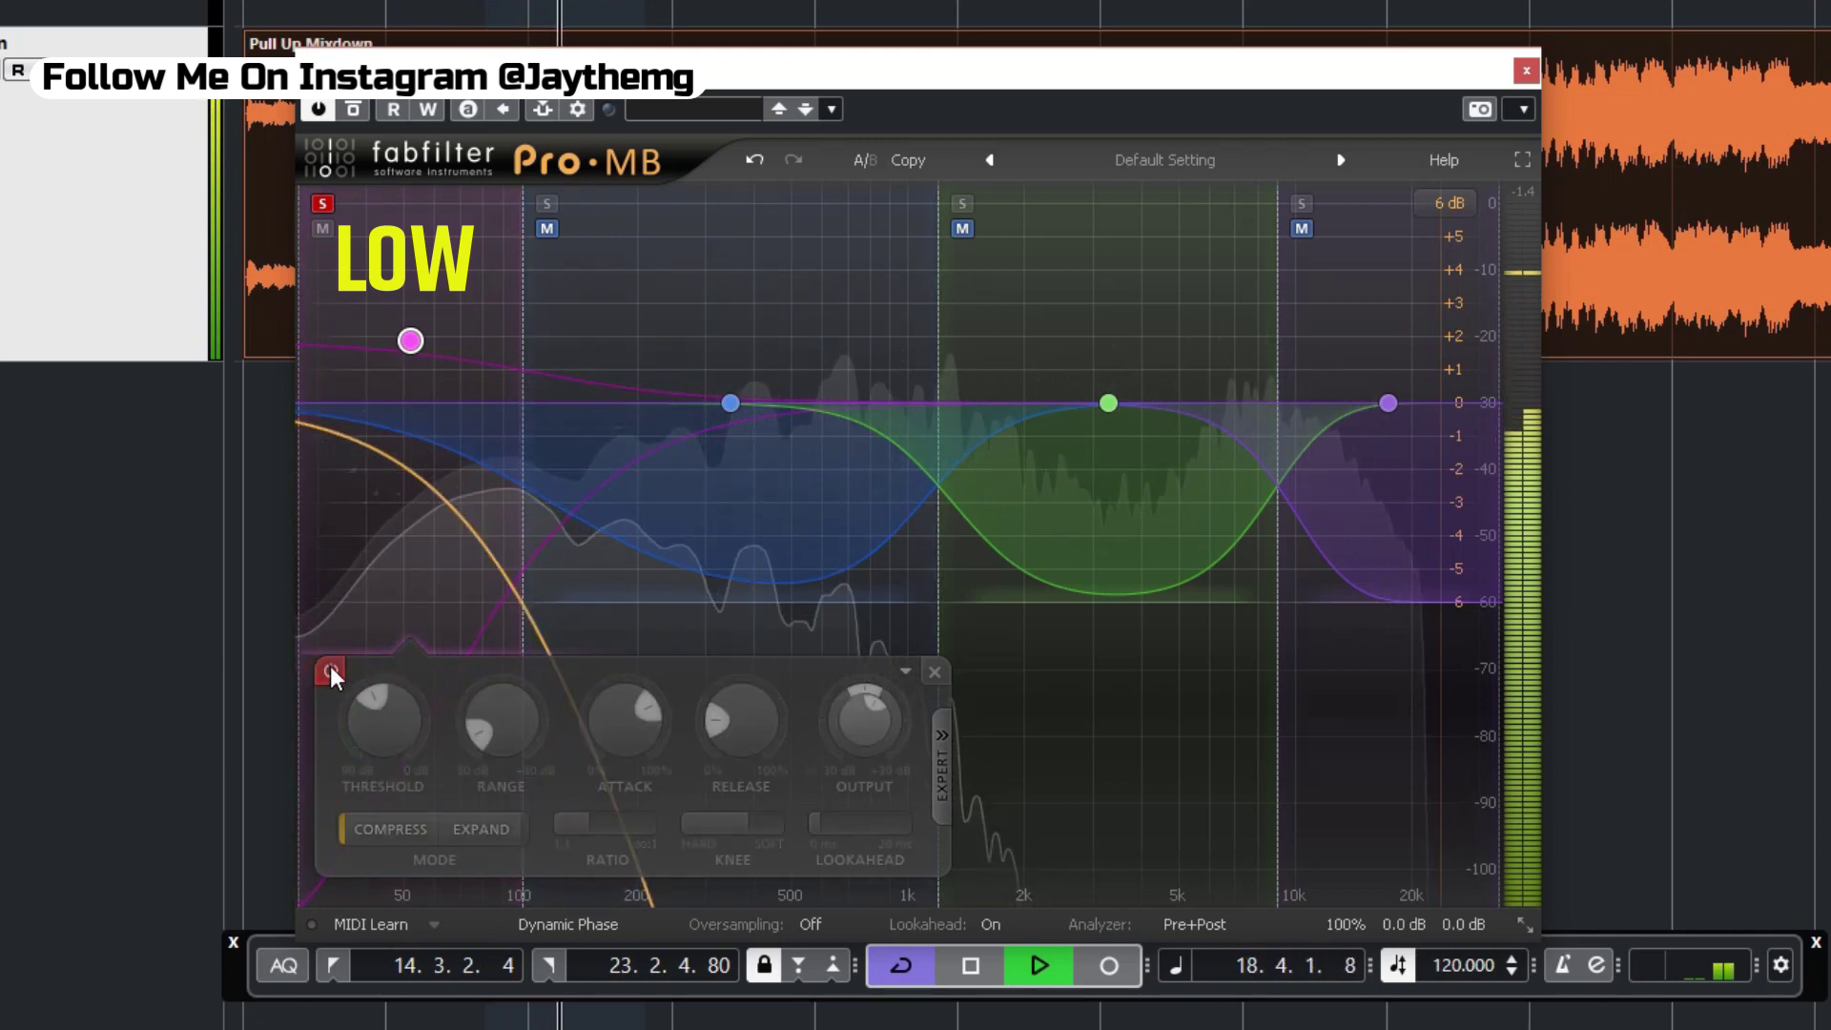
click(330, 667)
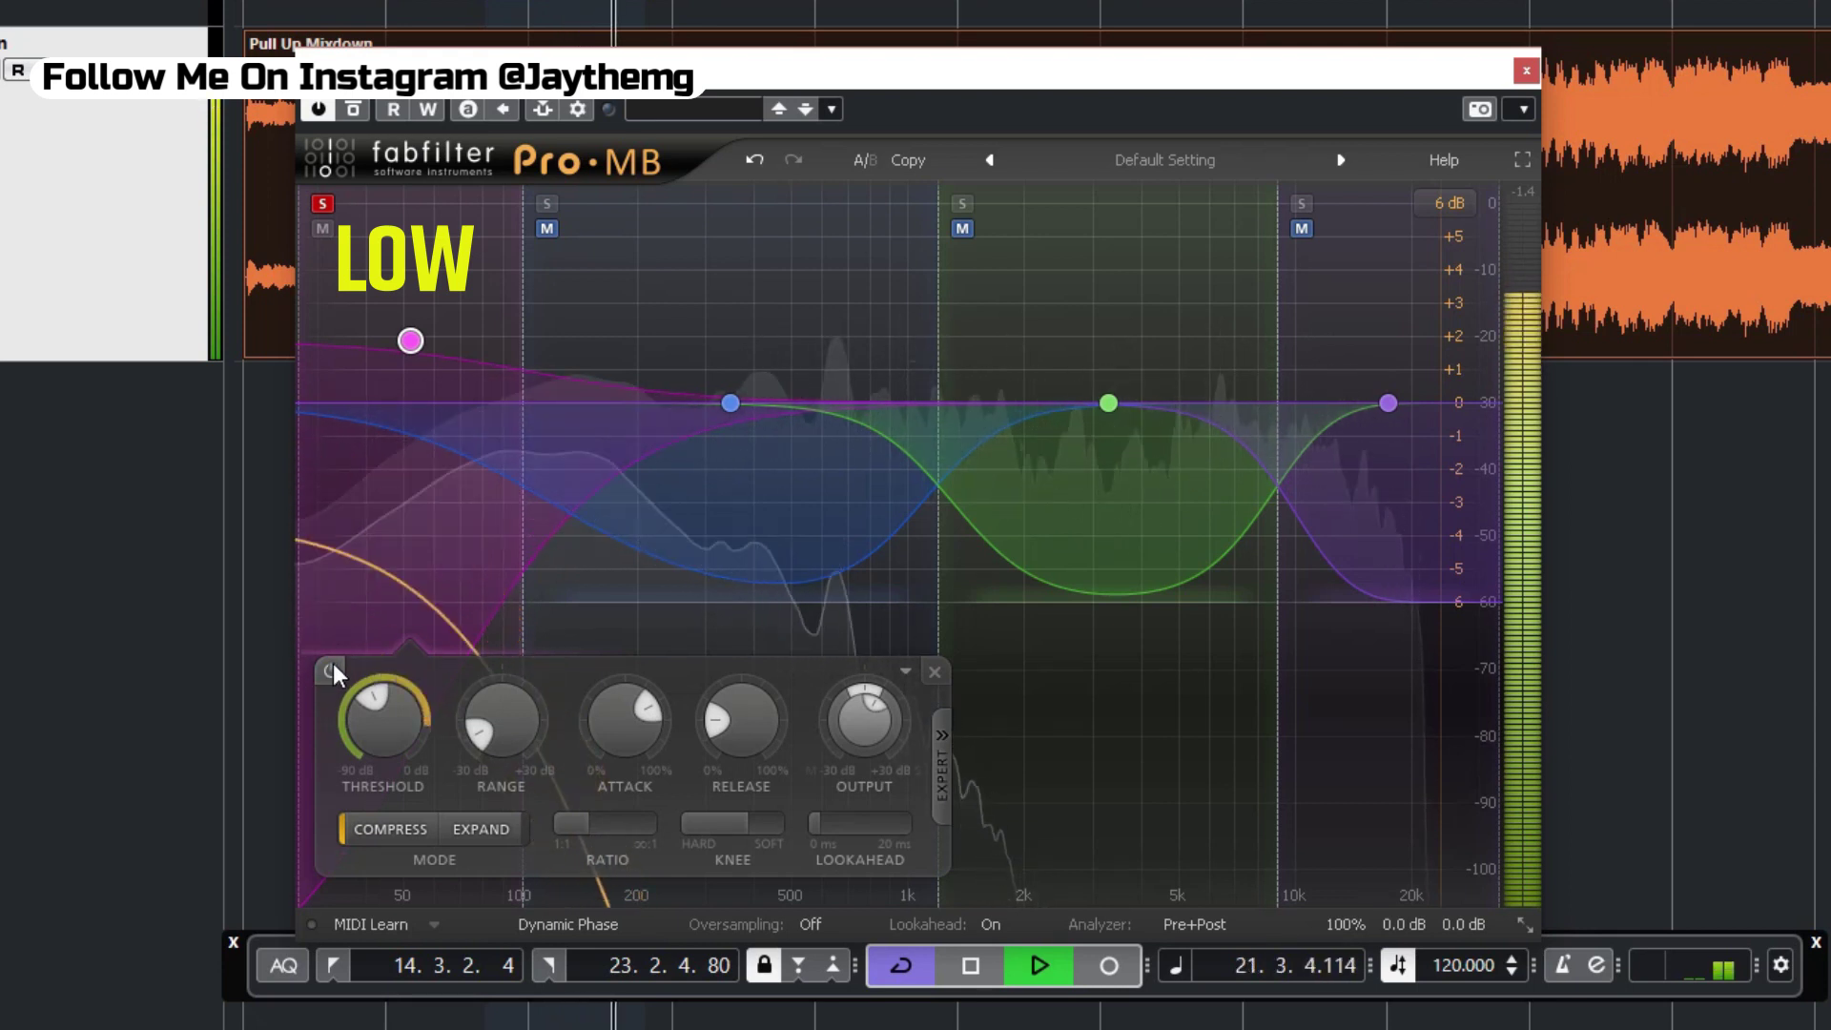
key(space)
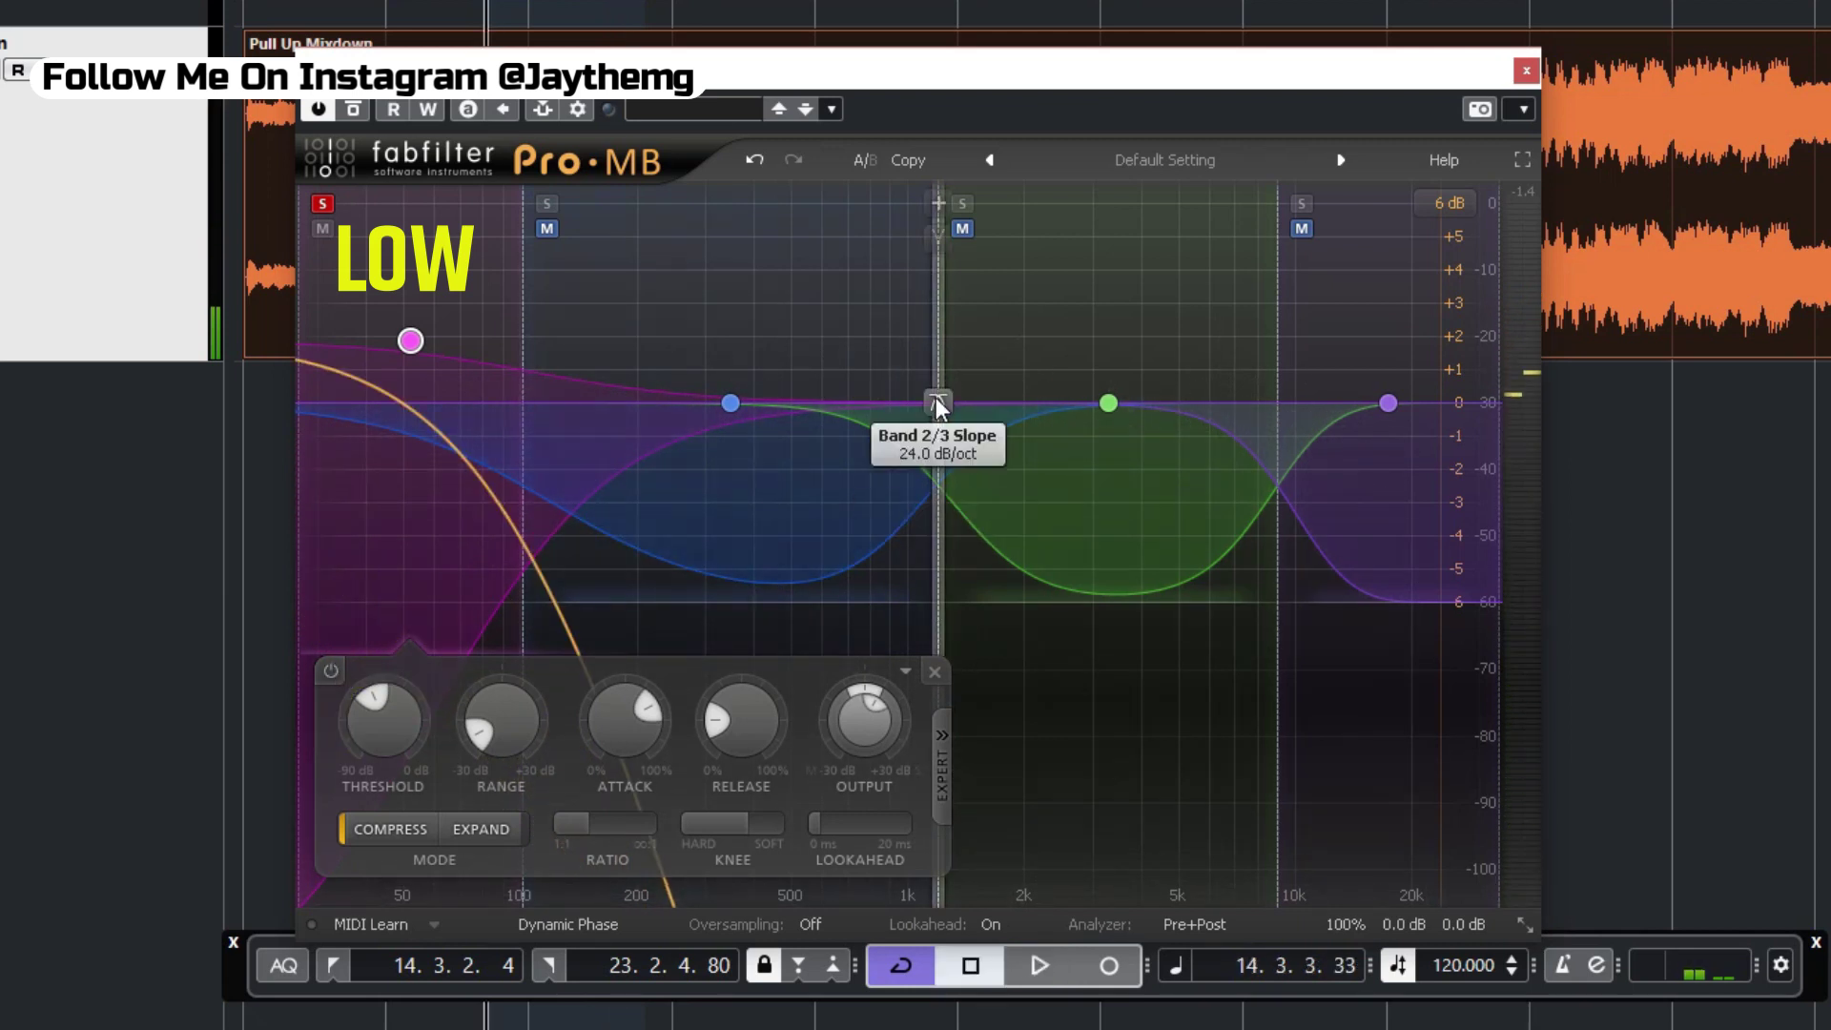
Set the slopes of the band 2/3 and band 3/4 crossovers to 12 dB/oct.
double_click(936, 401)
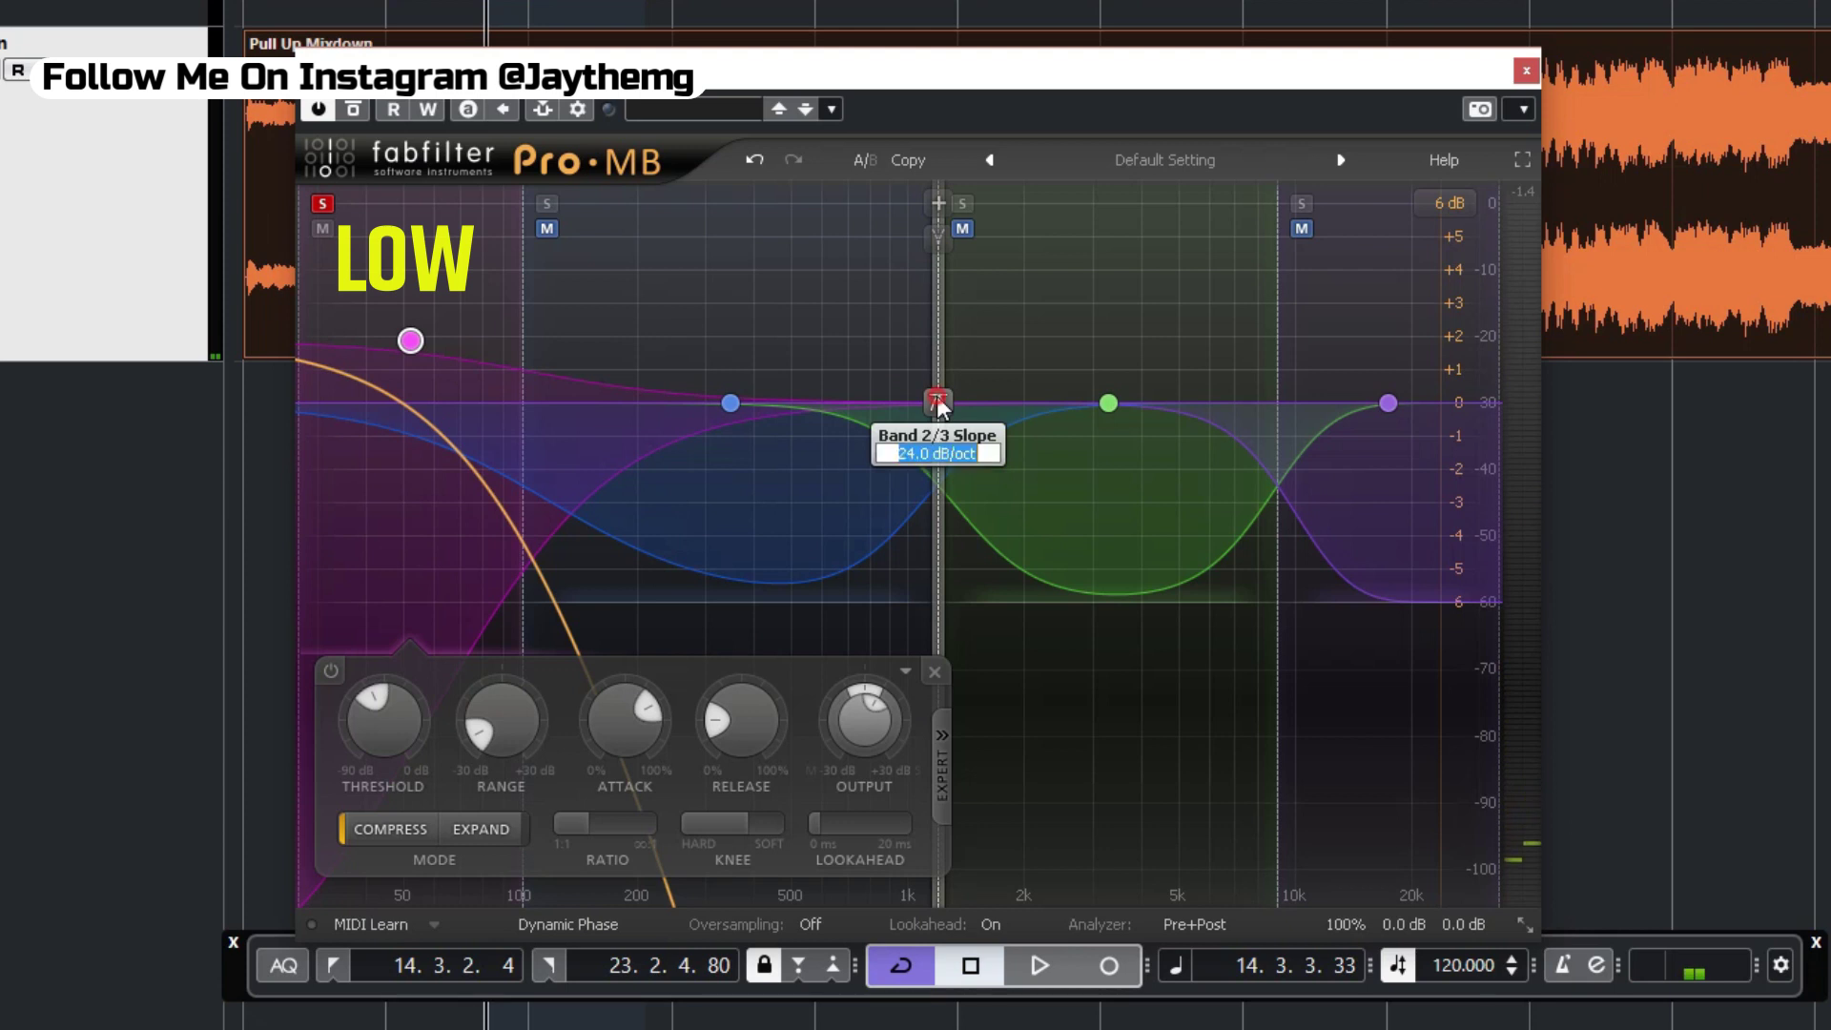
text(12)
key(Return)
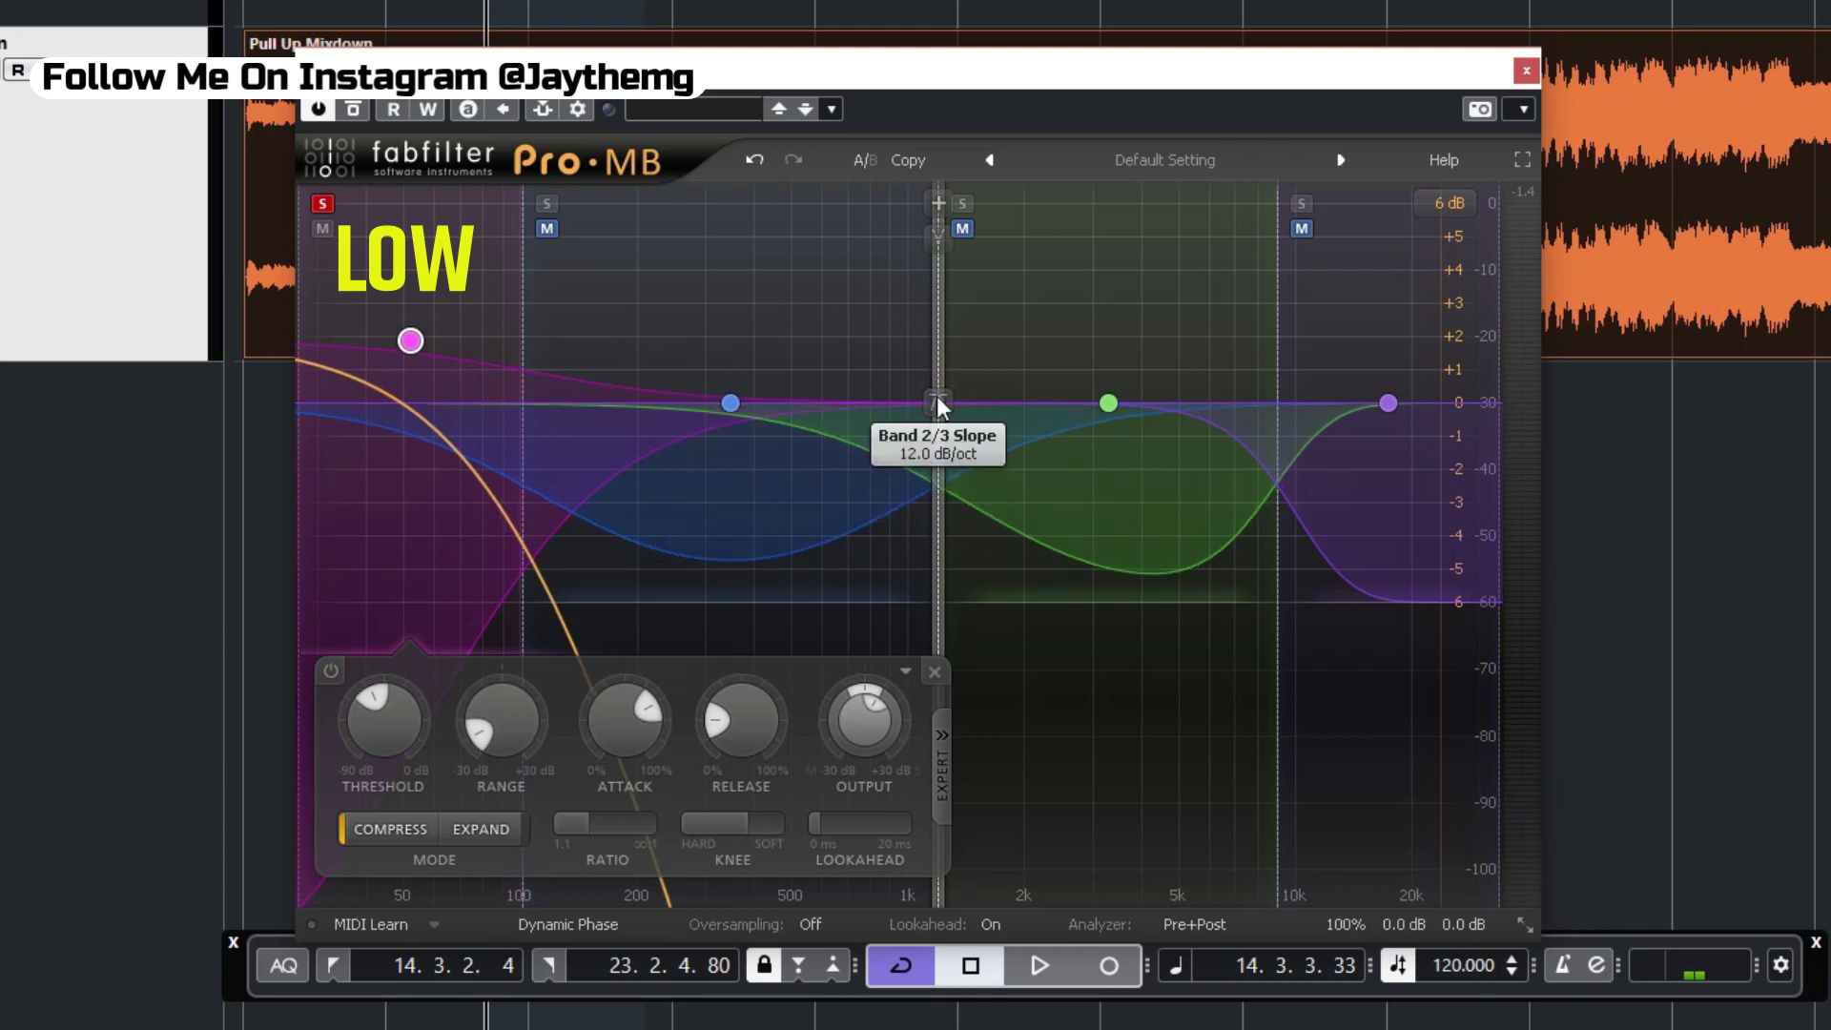
double_click(1271, 399)
text(12)
key(Return)
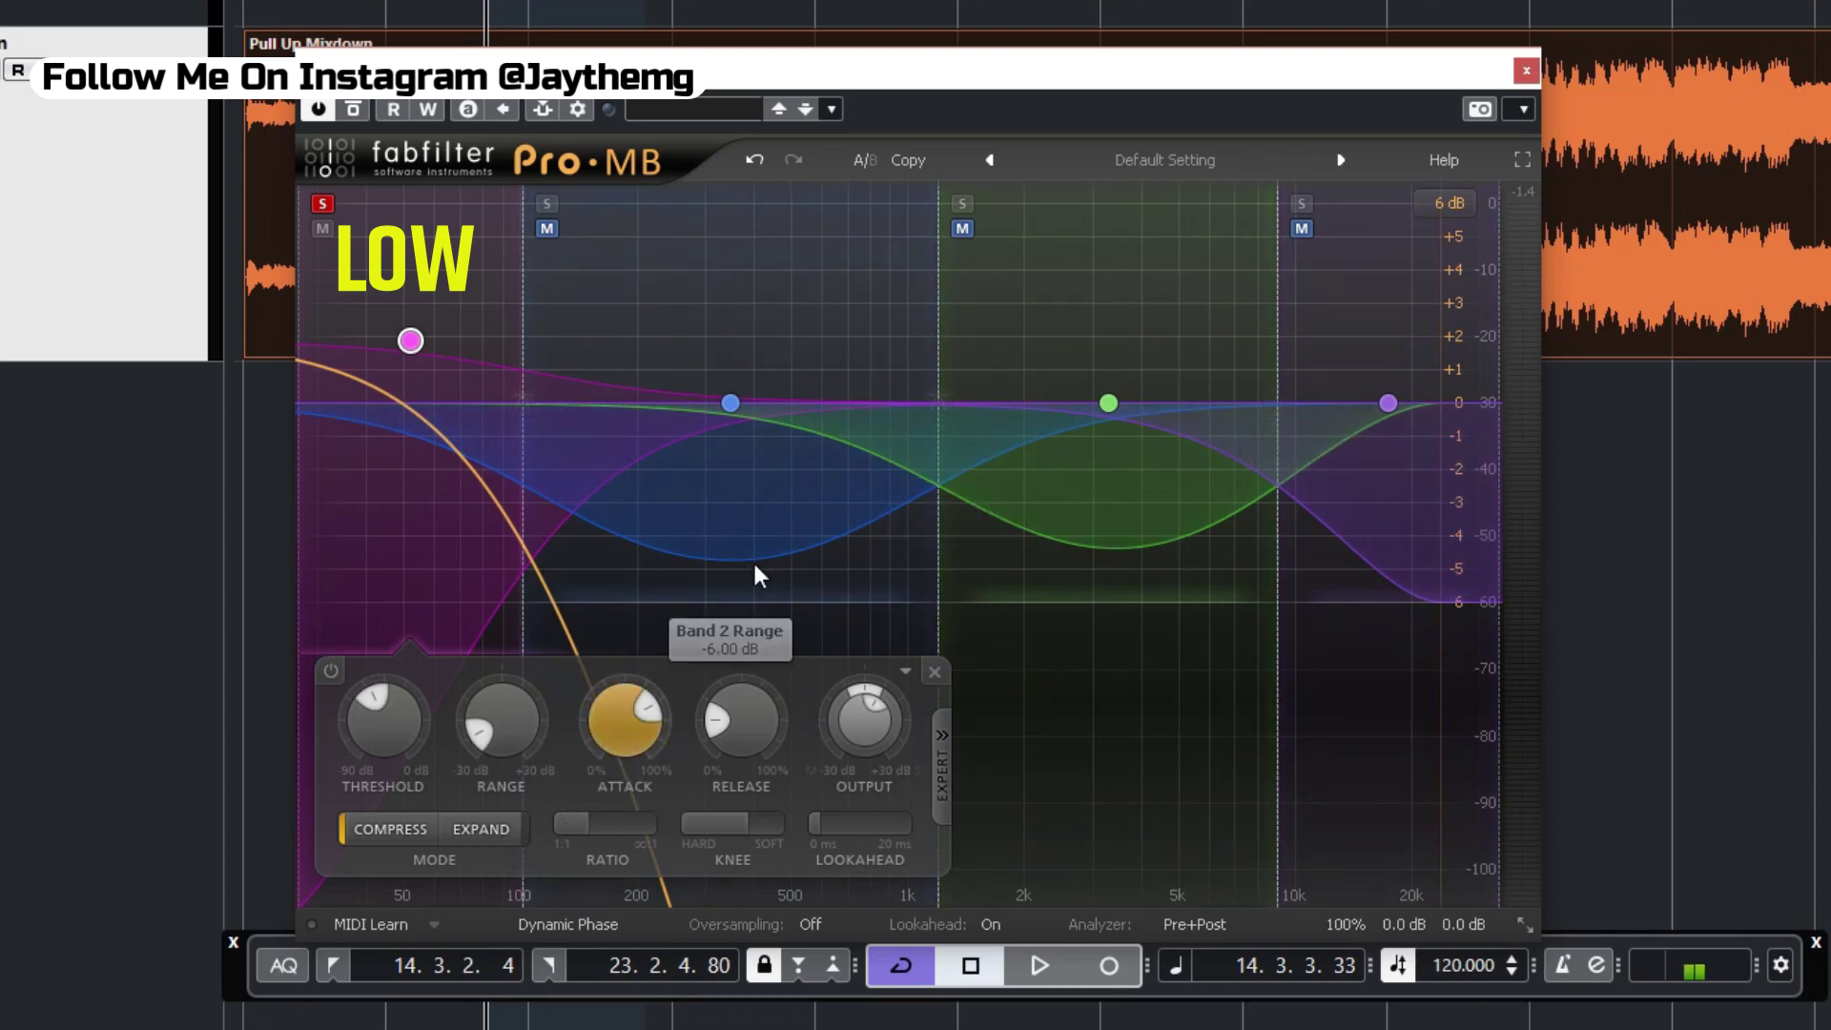
Lower the low-mid band's ratio and range, and soften its knee.
click(731, 402)
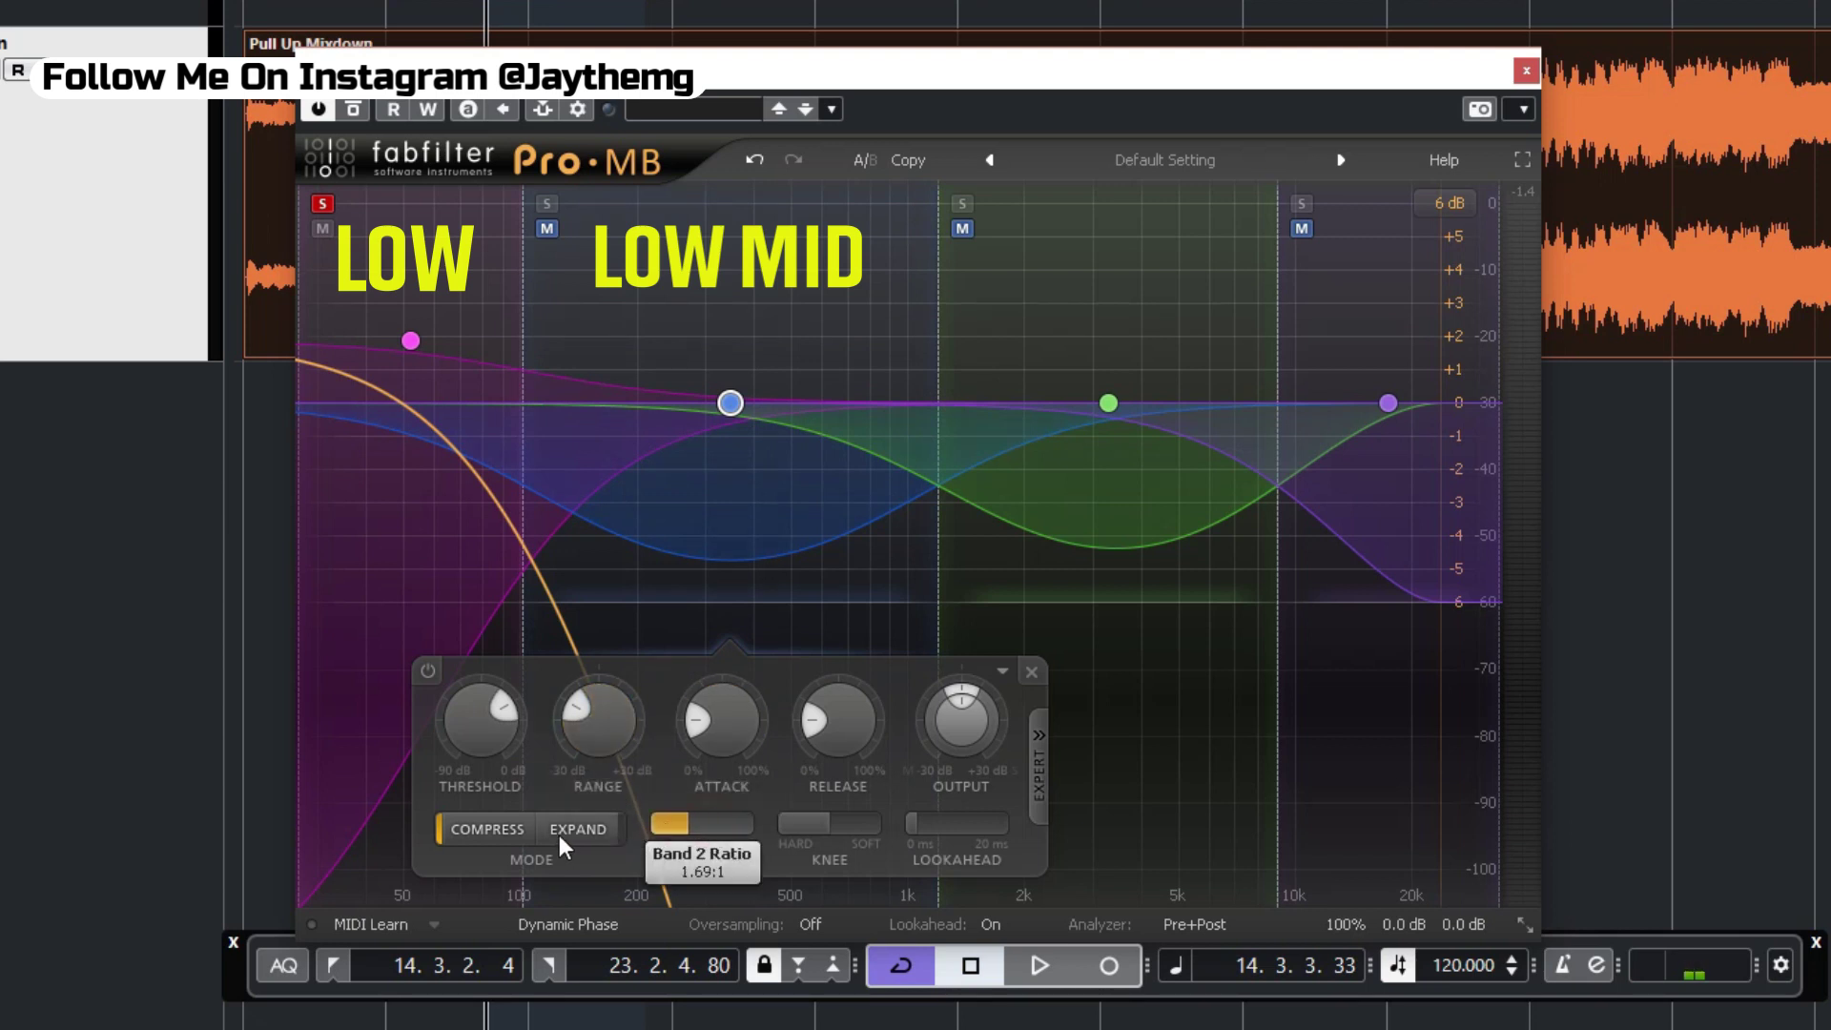
drag(559, 833, 524, 841)
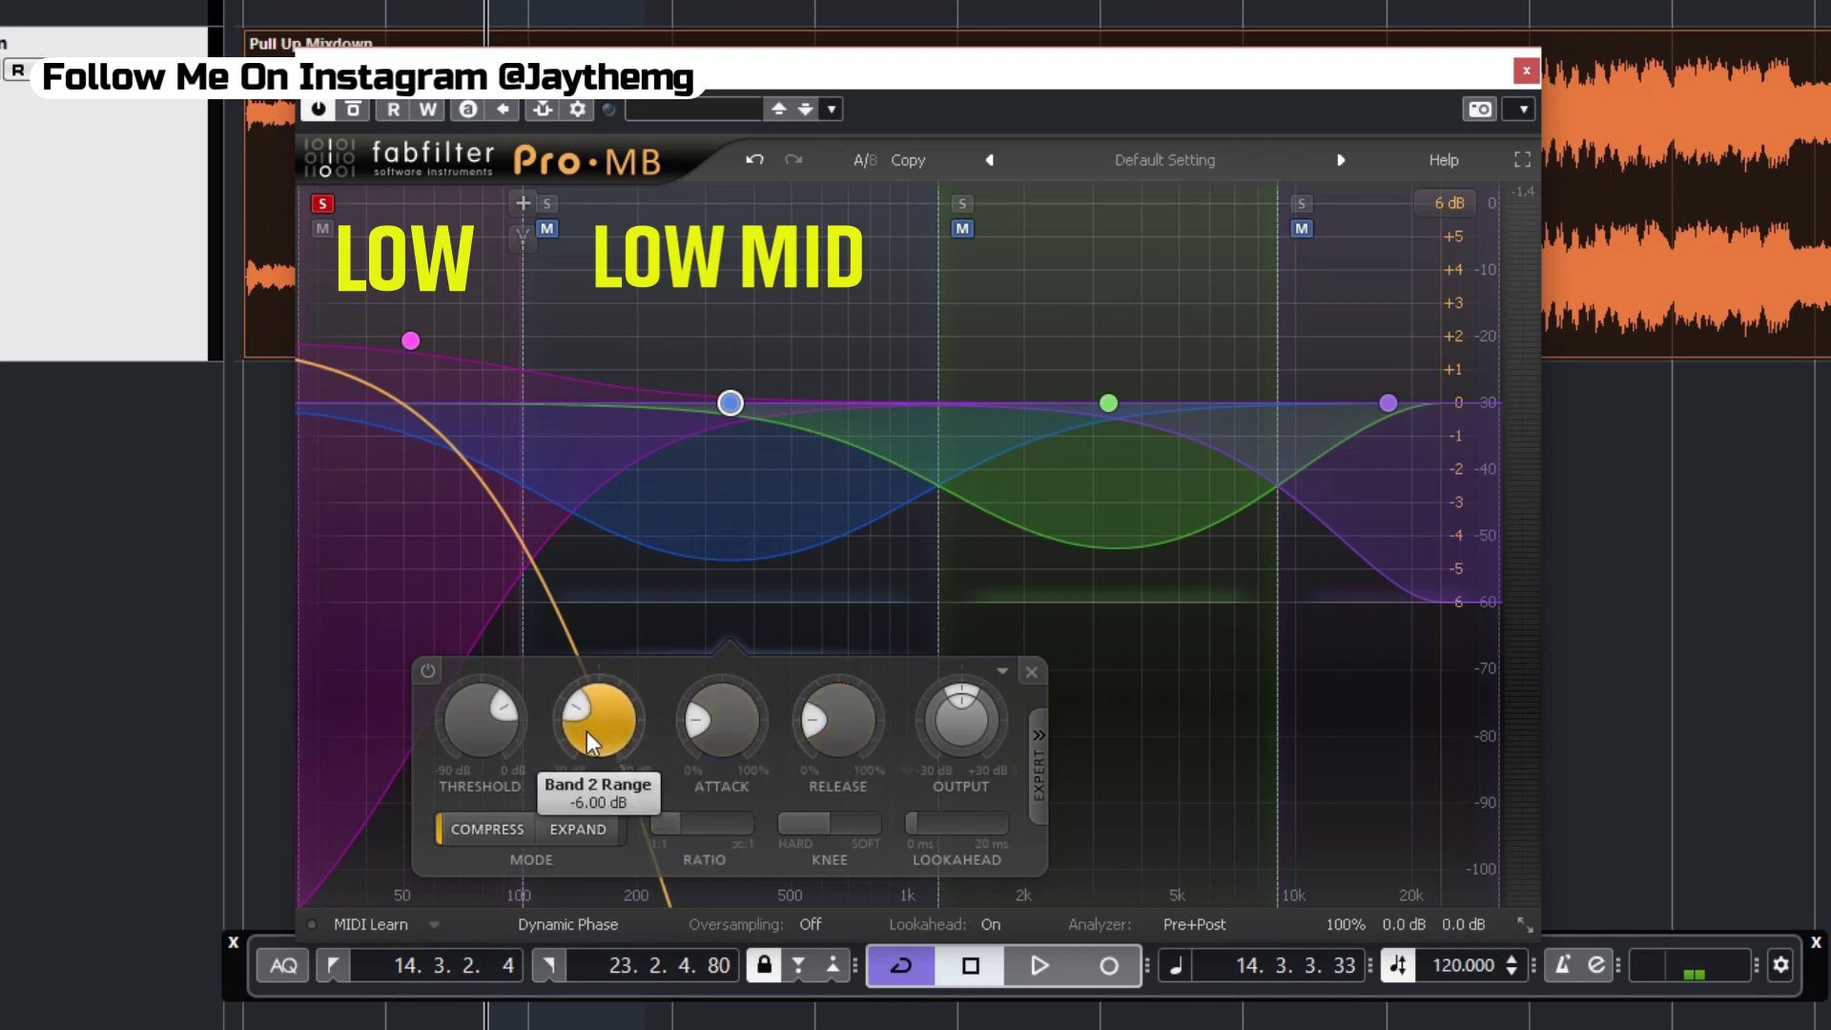
drag(587, 730, 580, 751)
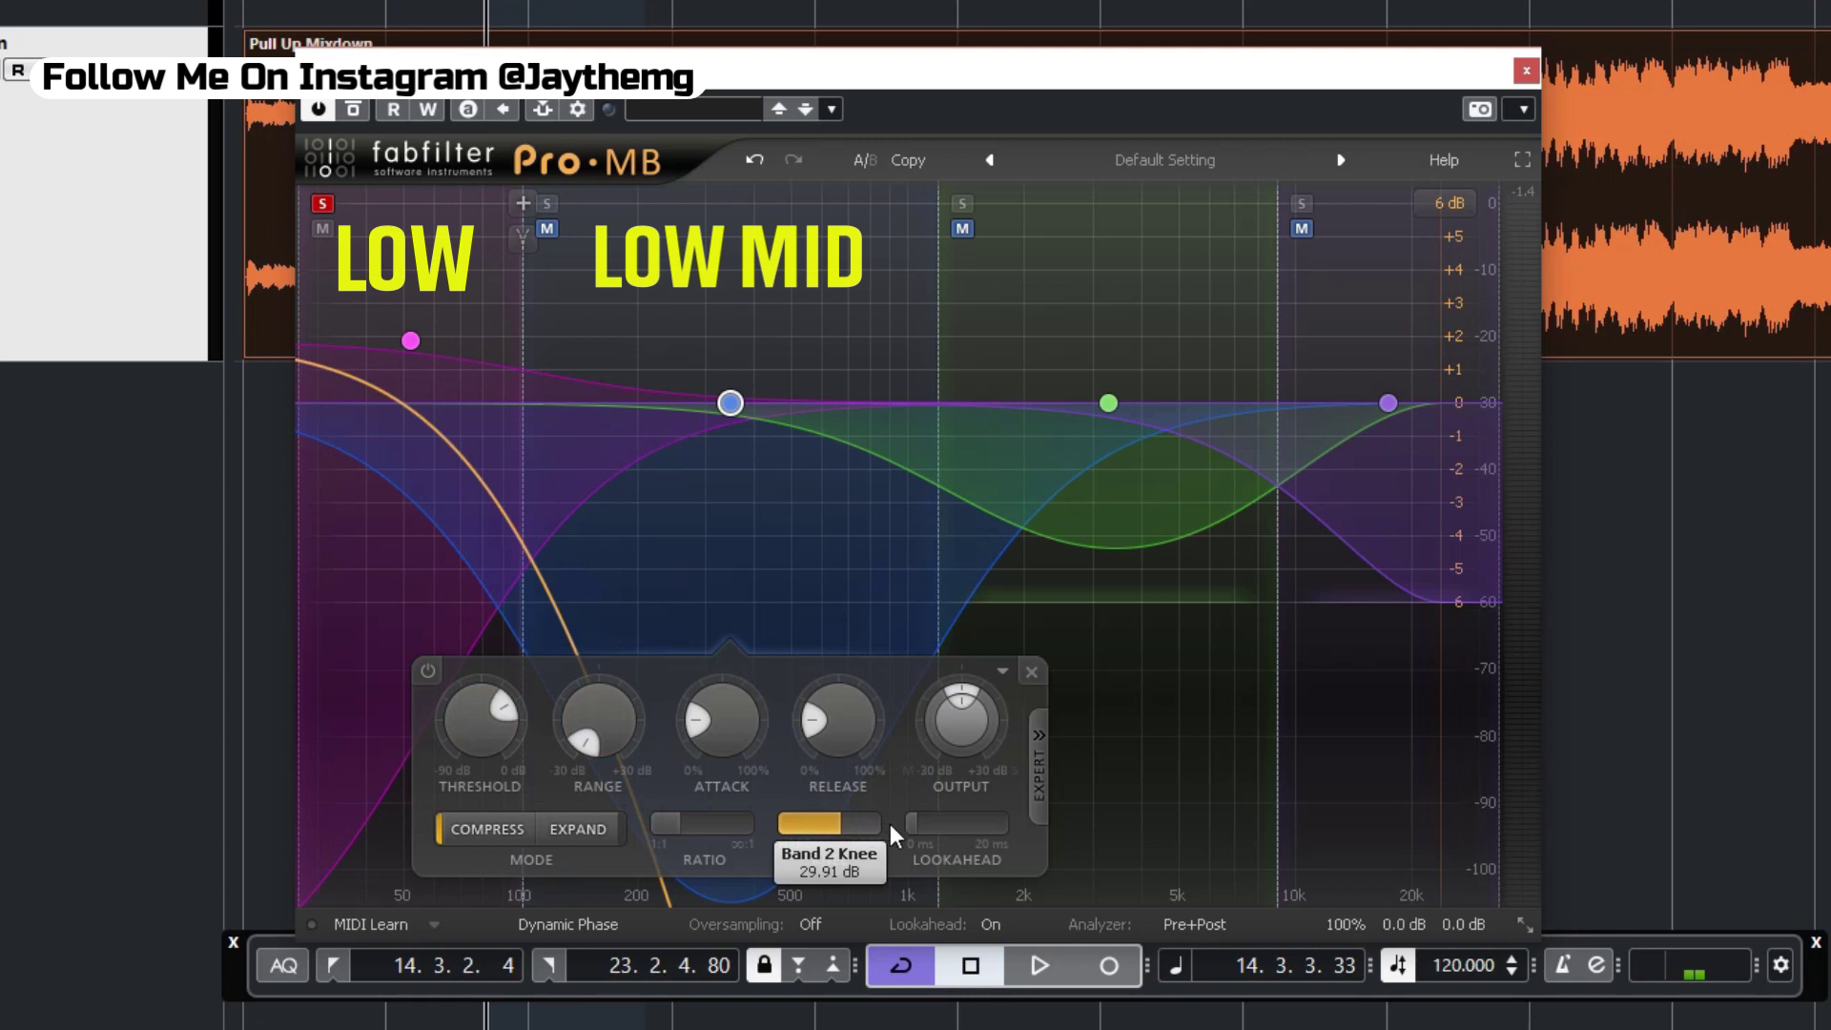
drag(890, 823, 908, 824)
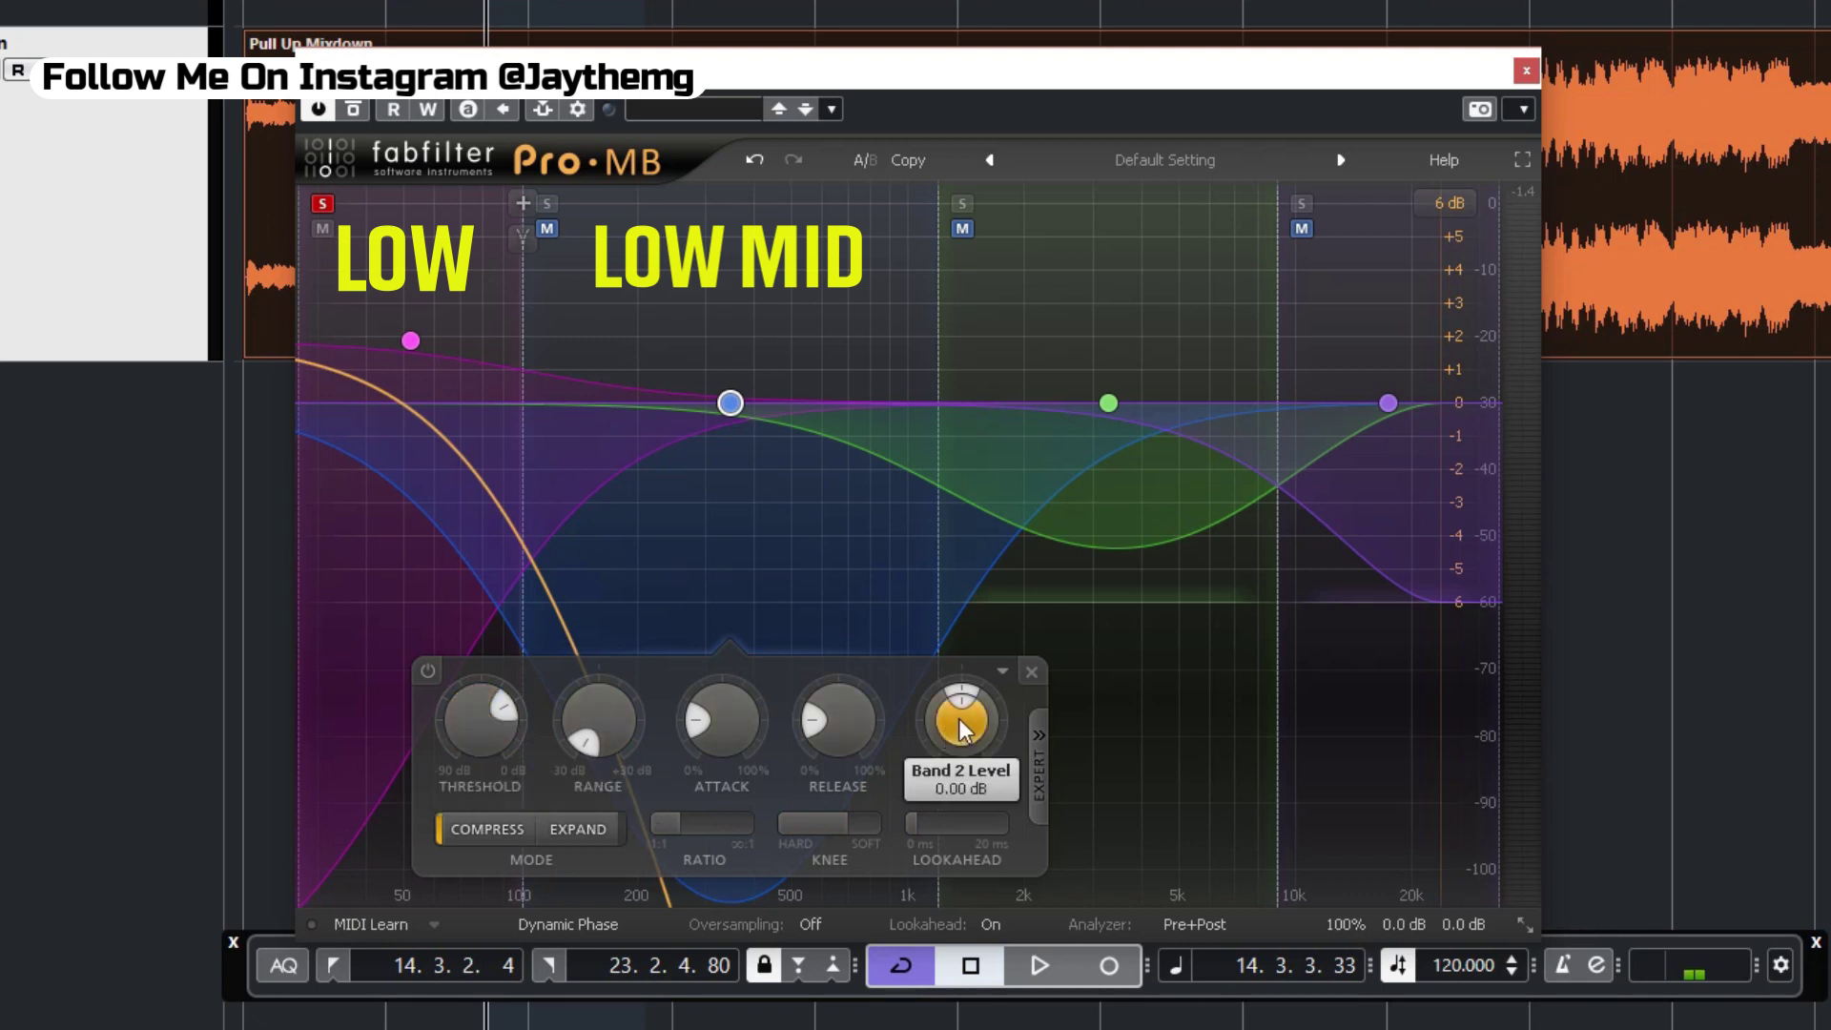
Switch the solo from the low band to the low-mid band and lower its threshold to about -35.4 dB during playback.
click(322, 204)
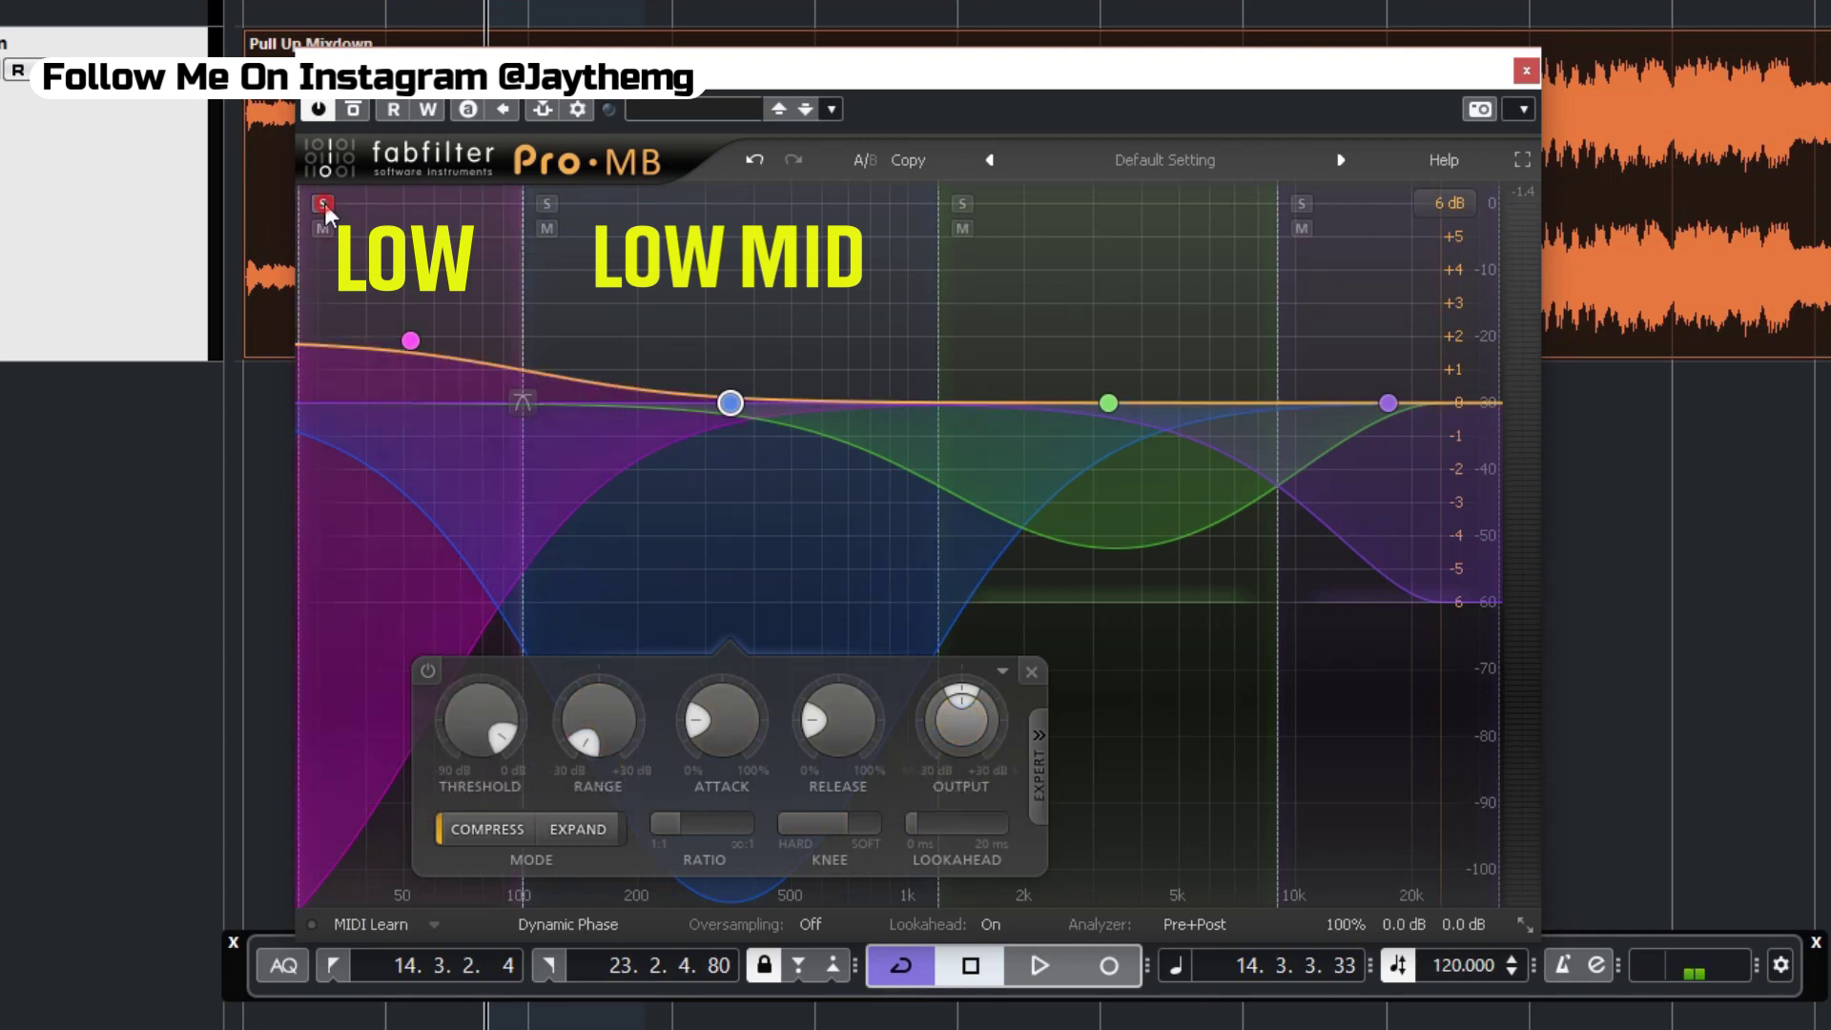
click(546, 203)
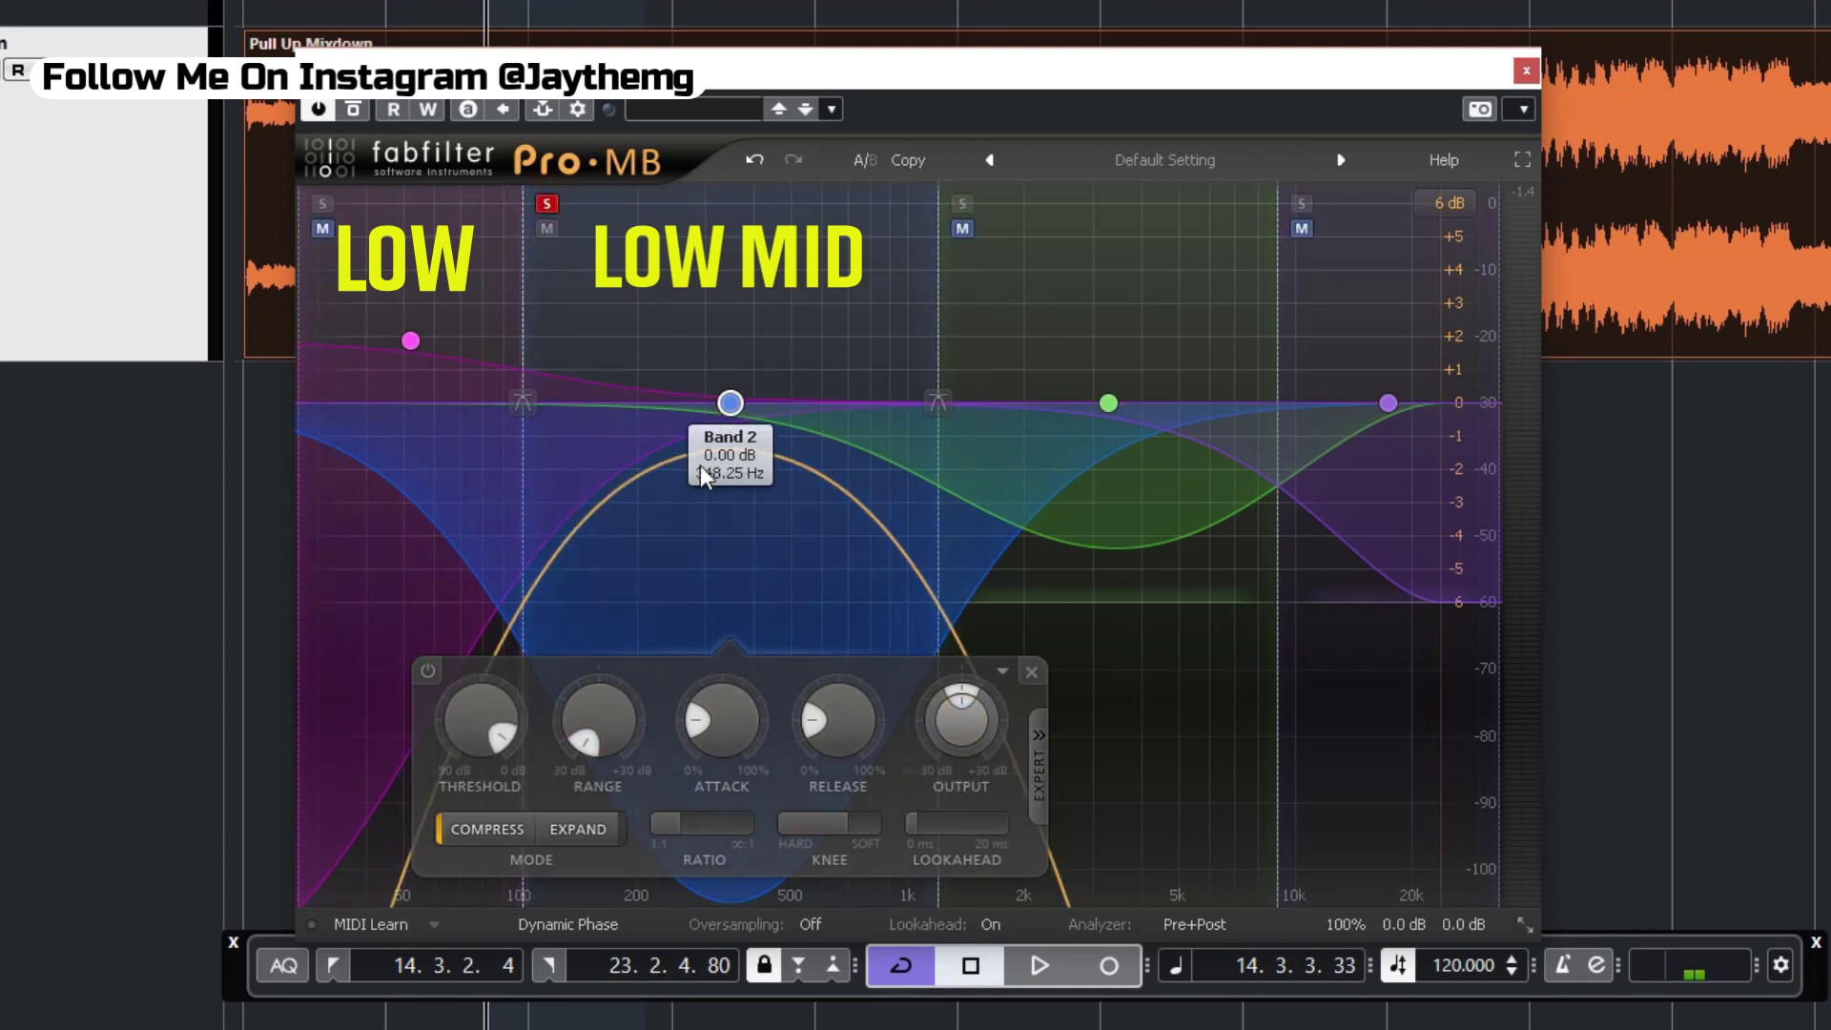
key(space)
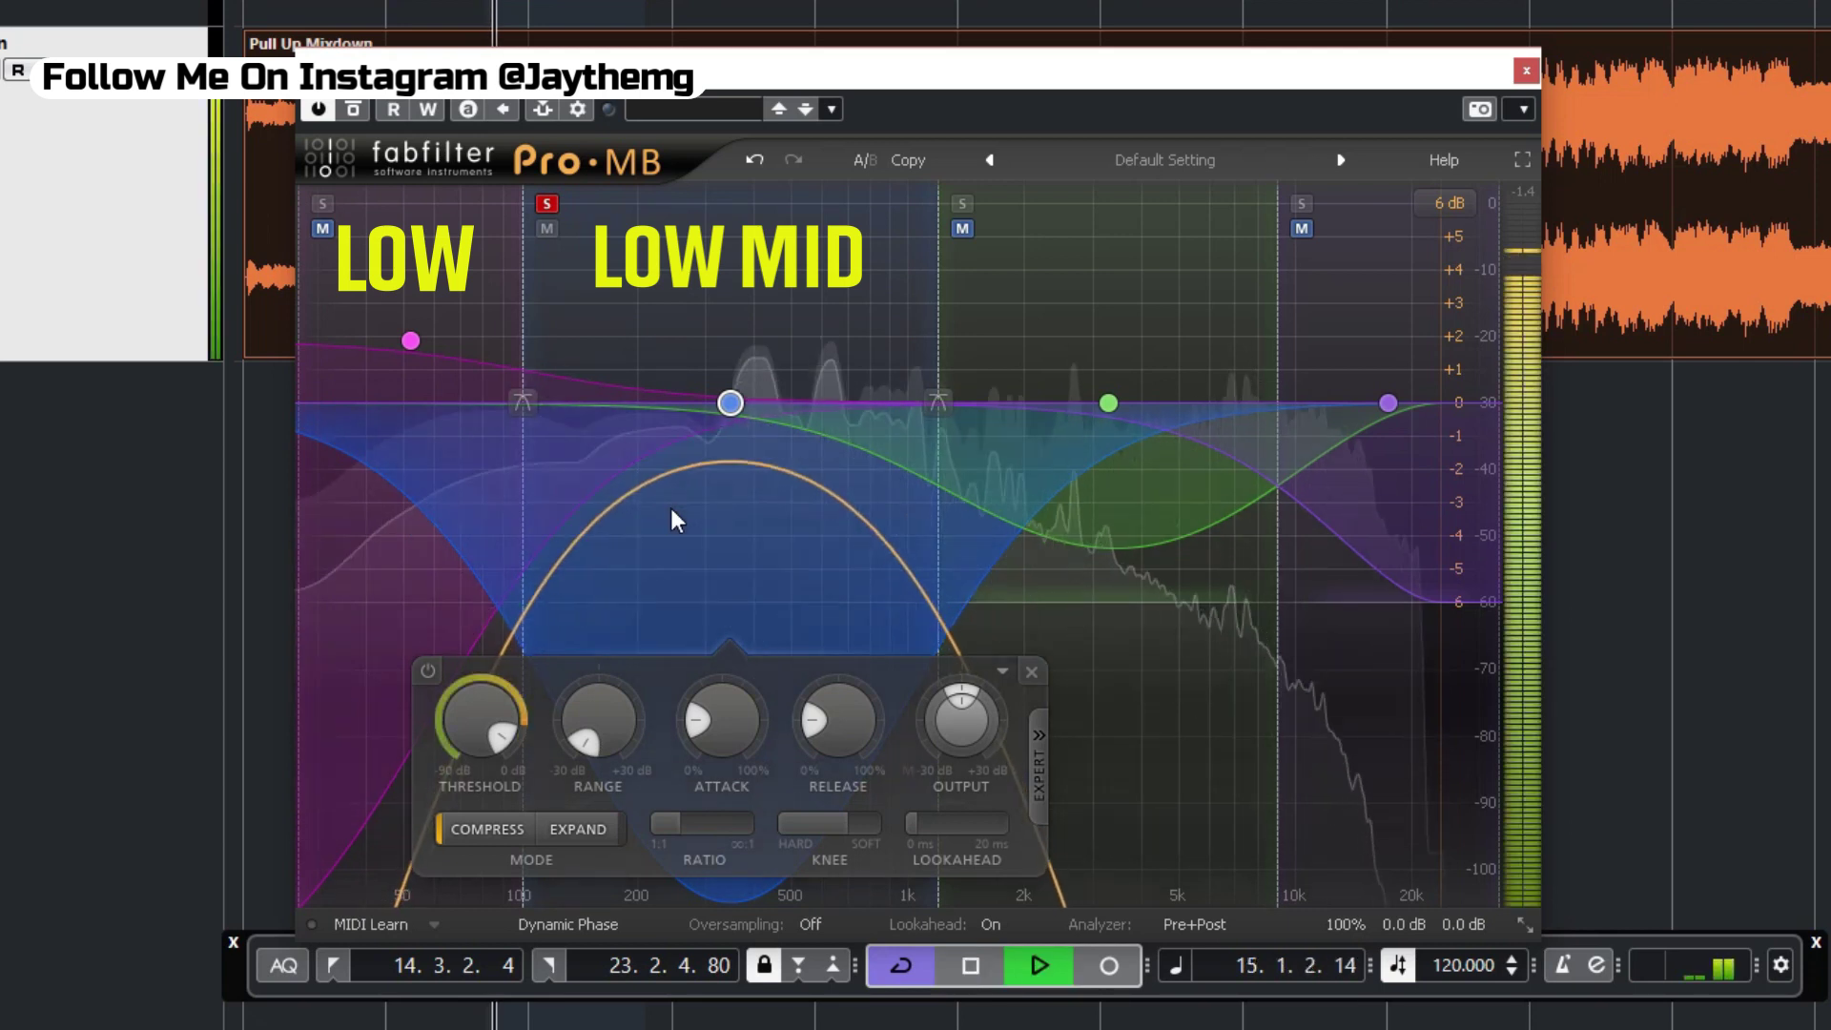
drag(489, 732, 466, 865)
drag(478, 706, 465, 817)
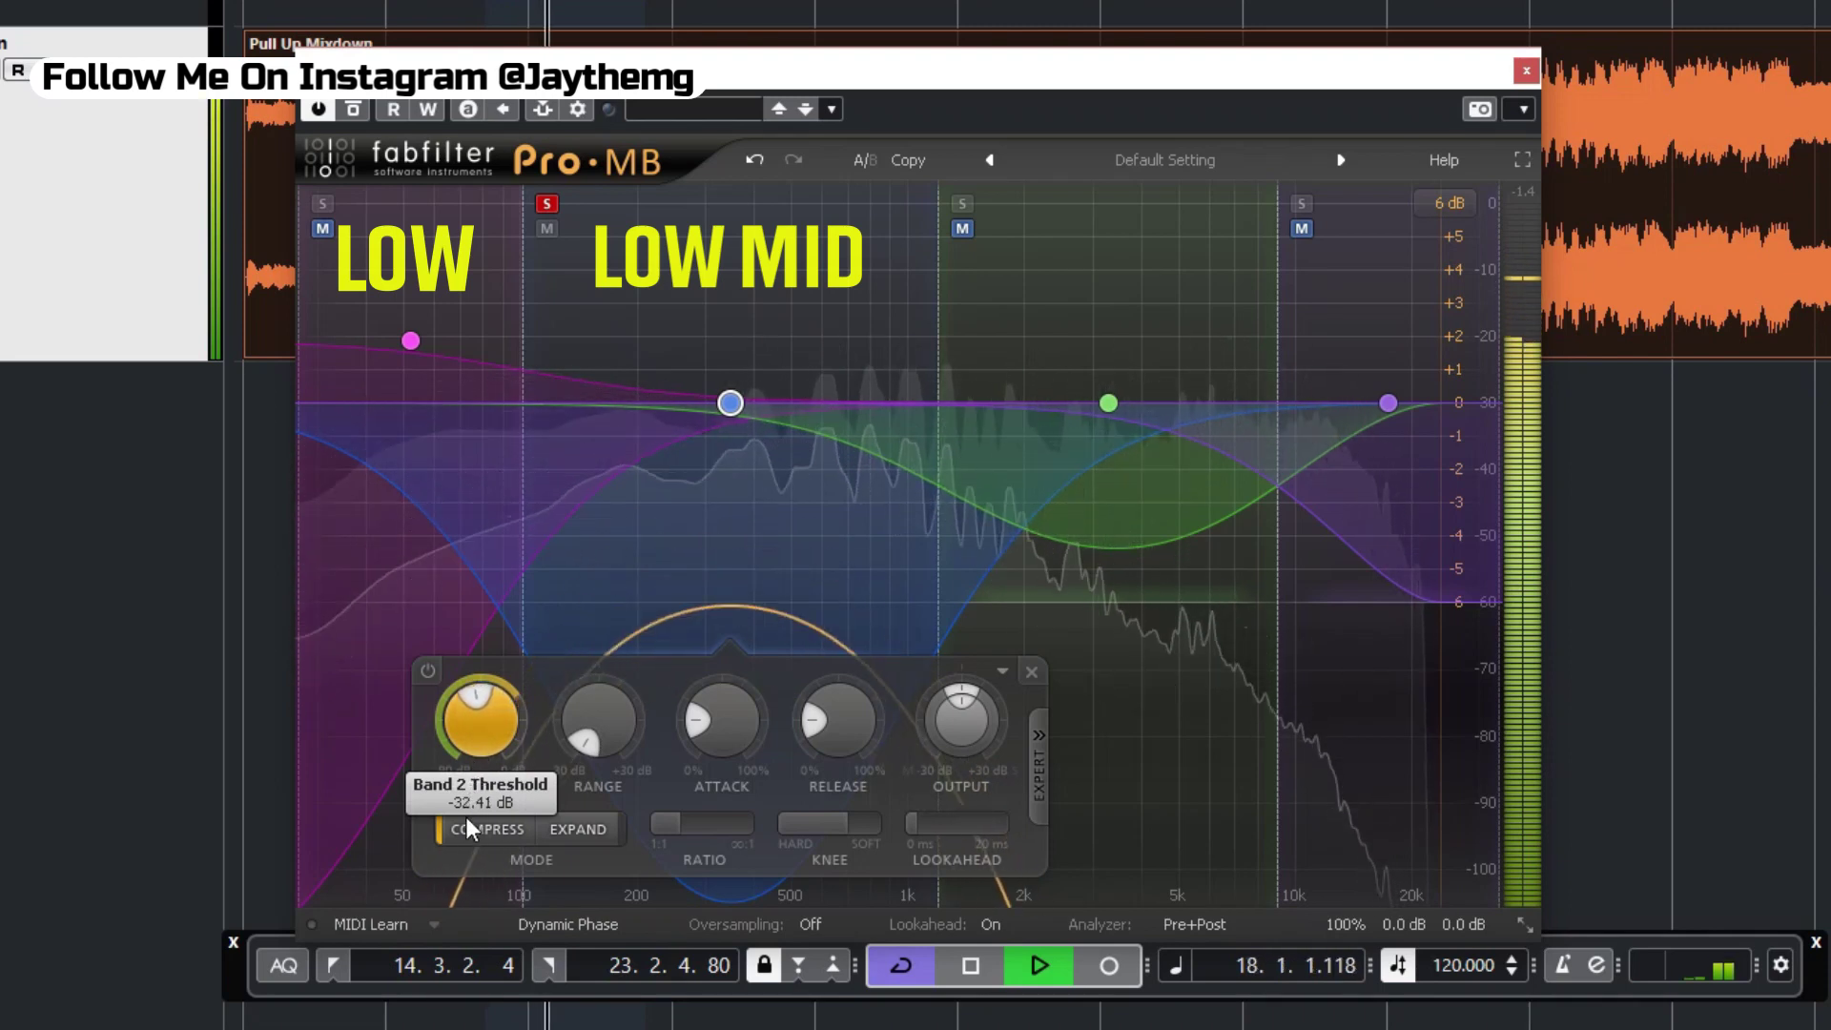
mouse_move(463, 706)
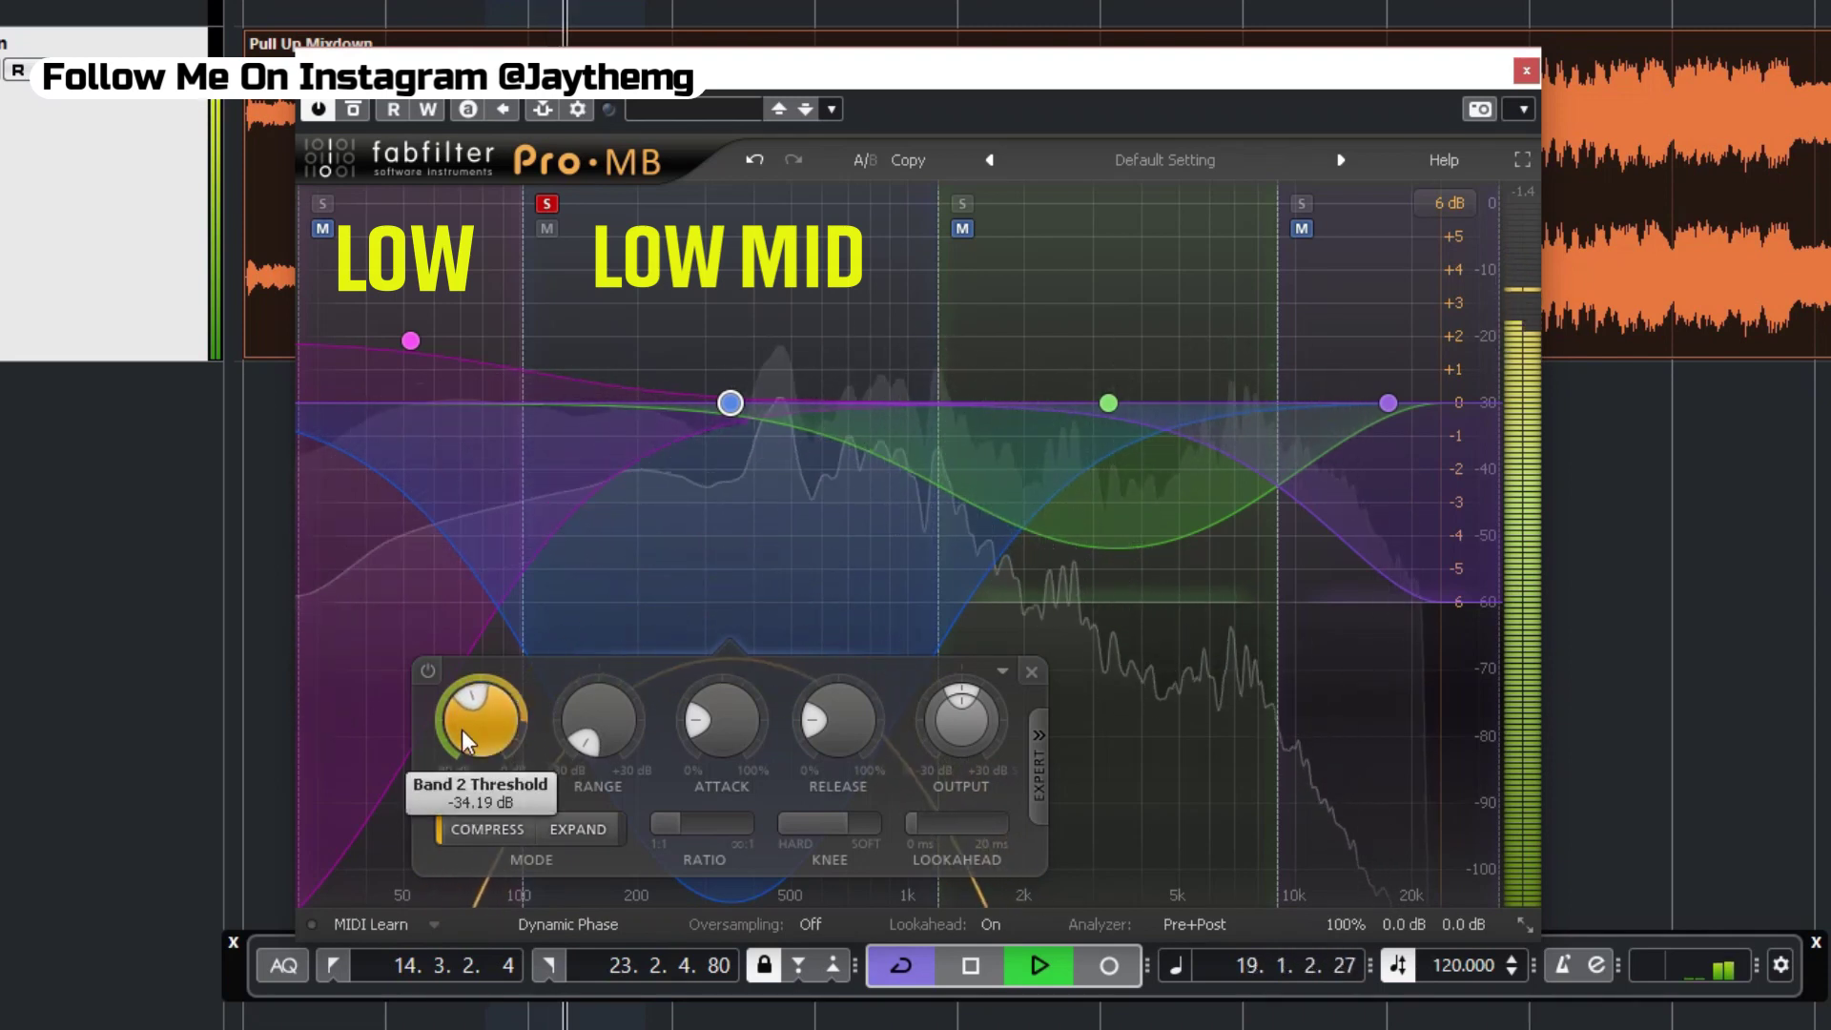
drag(462, 731, 460, 736)
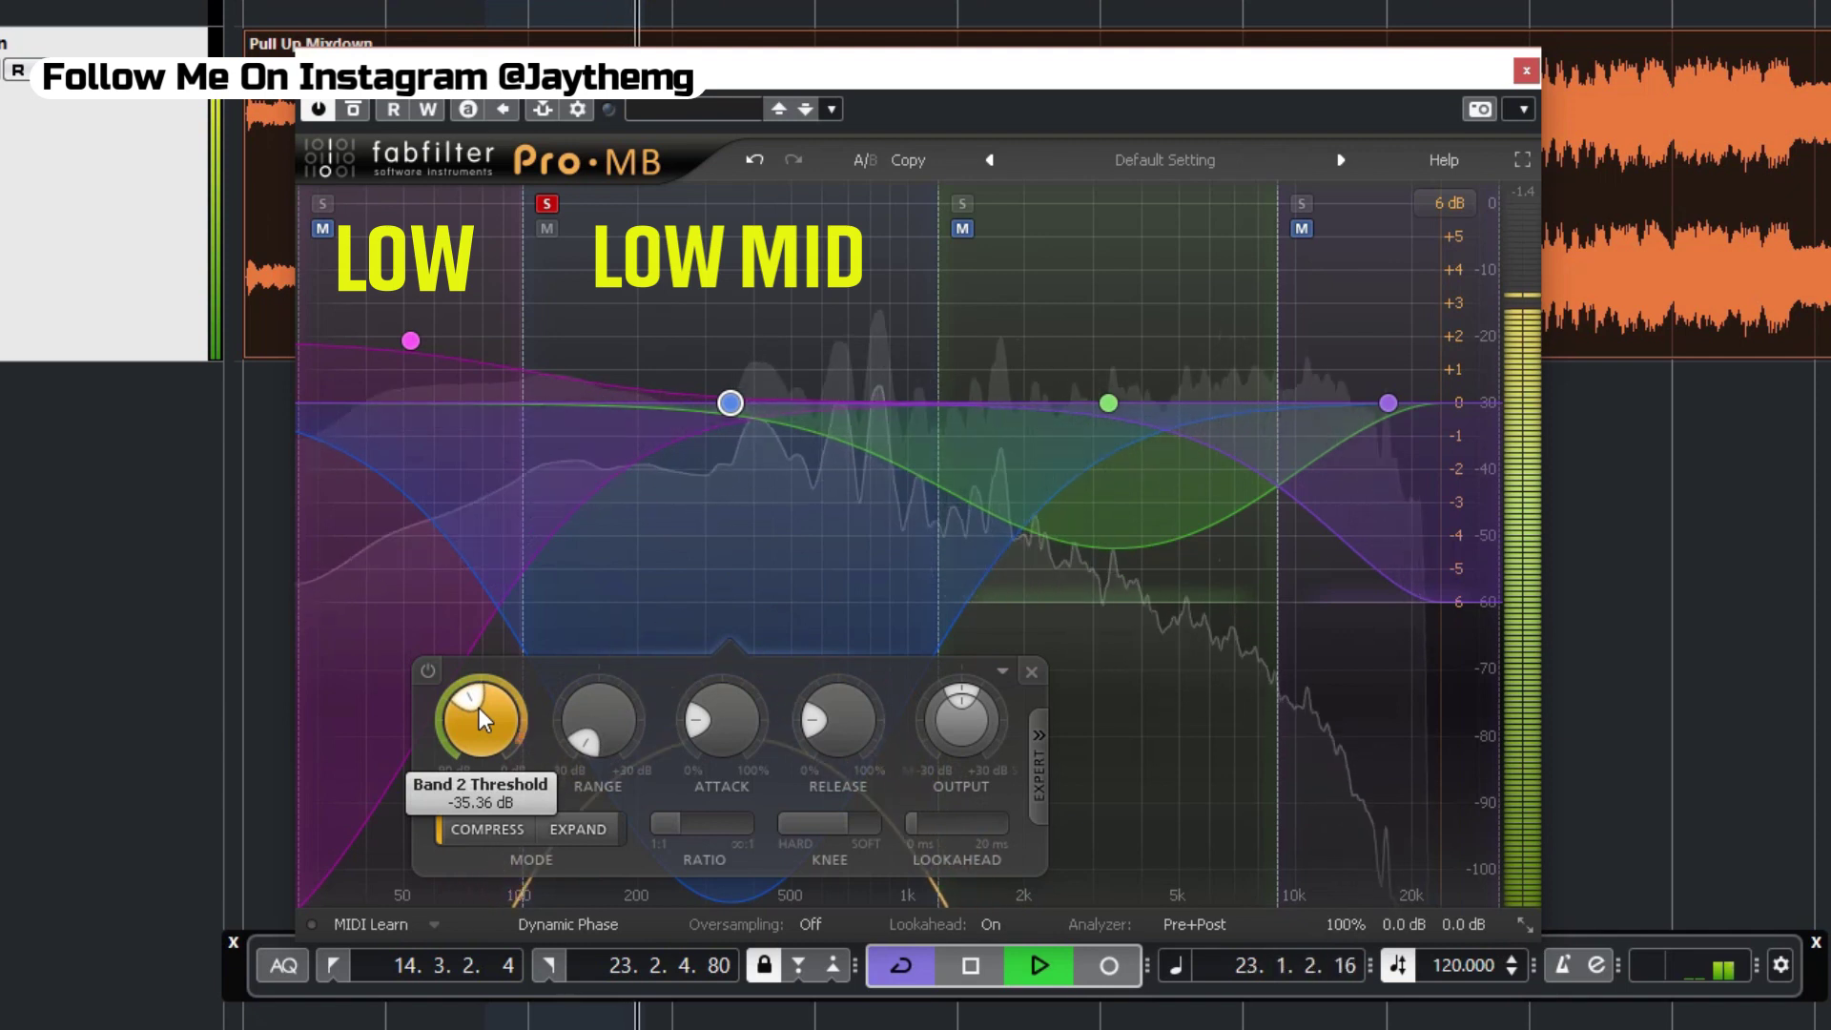
key(space)
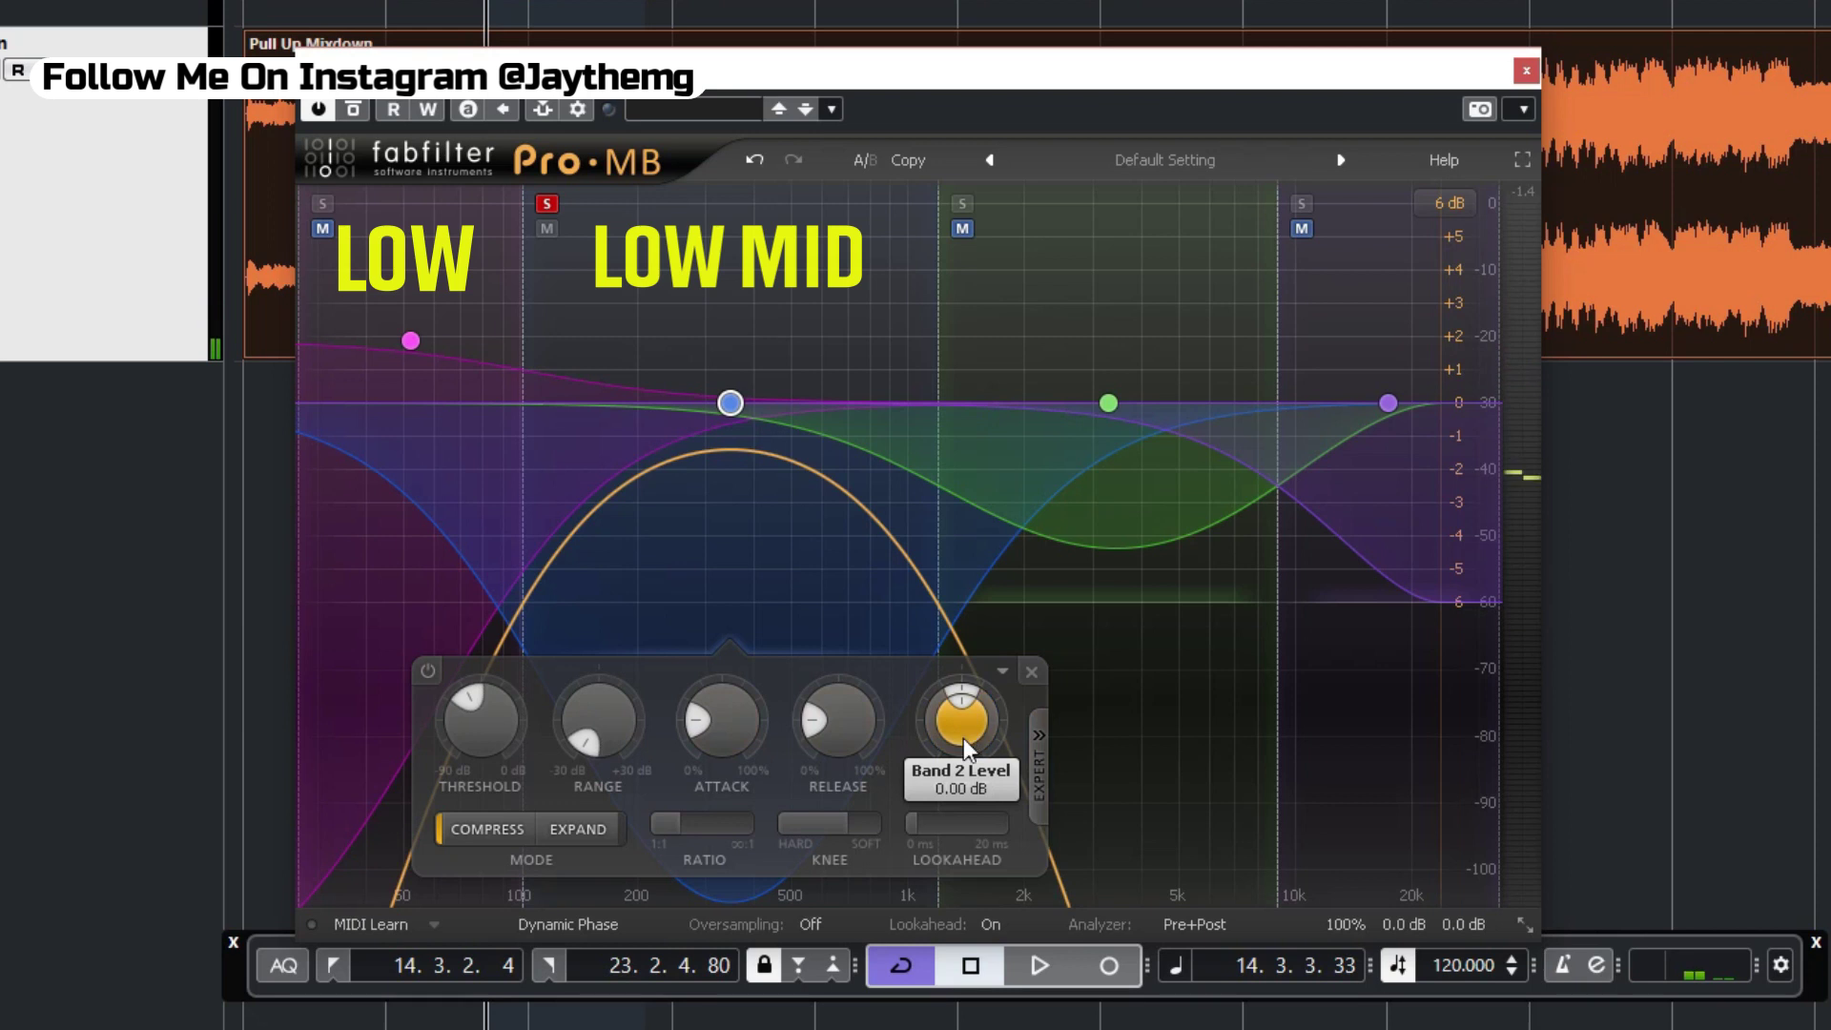
Raise the low-mid band's output level to about +2.28 dB during playback.
key(space)
drag(954, 727, 963, 660)
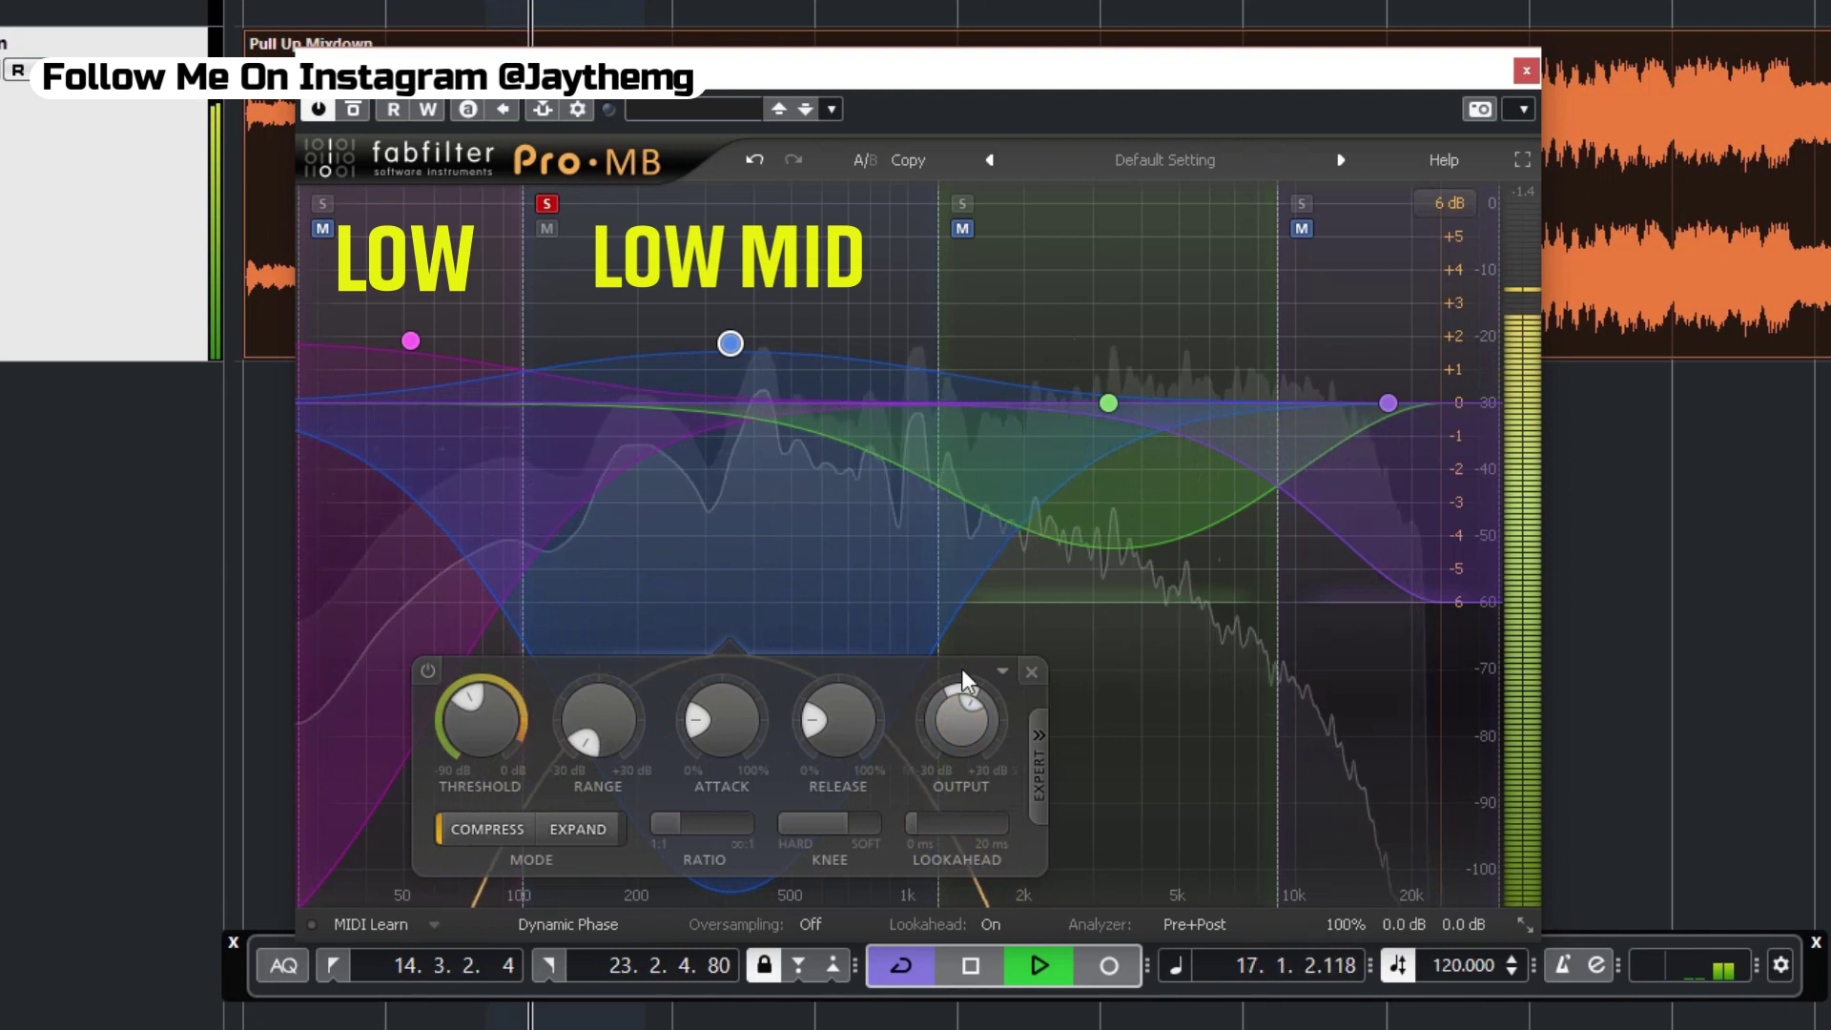
drag(960, 725, 961, 712)
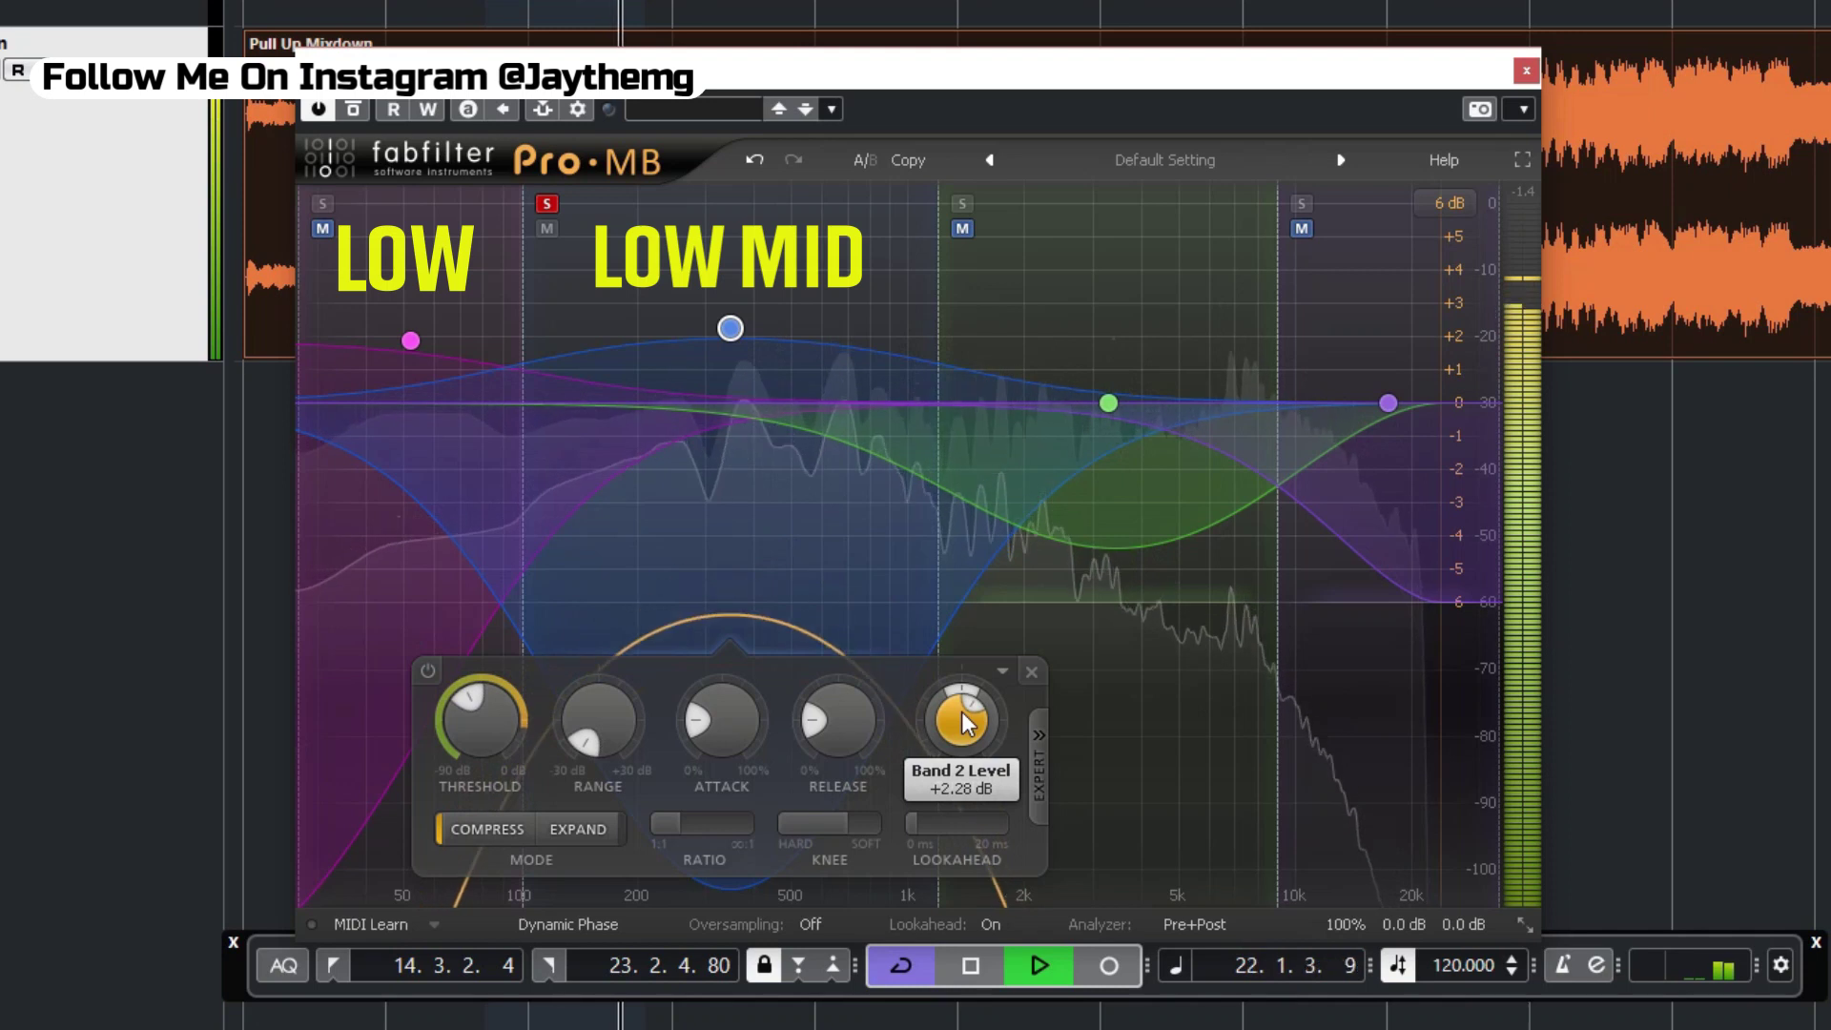
key(space)
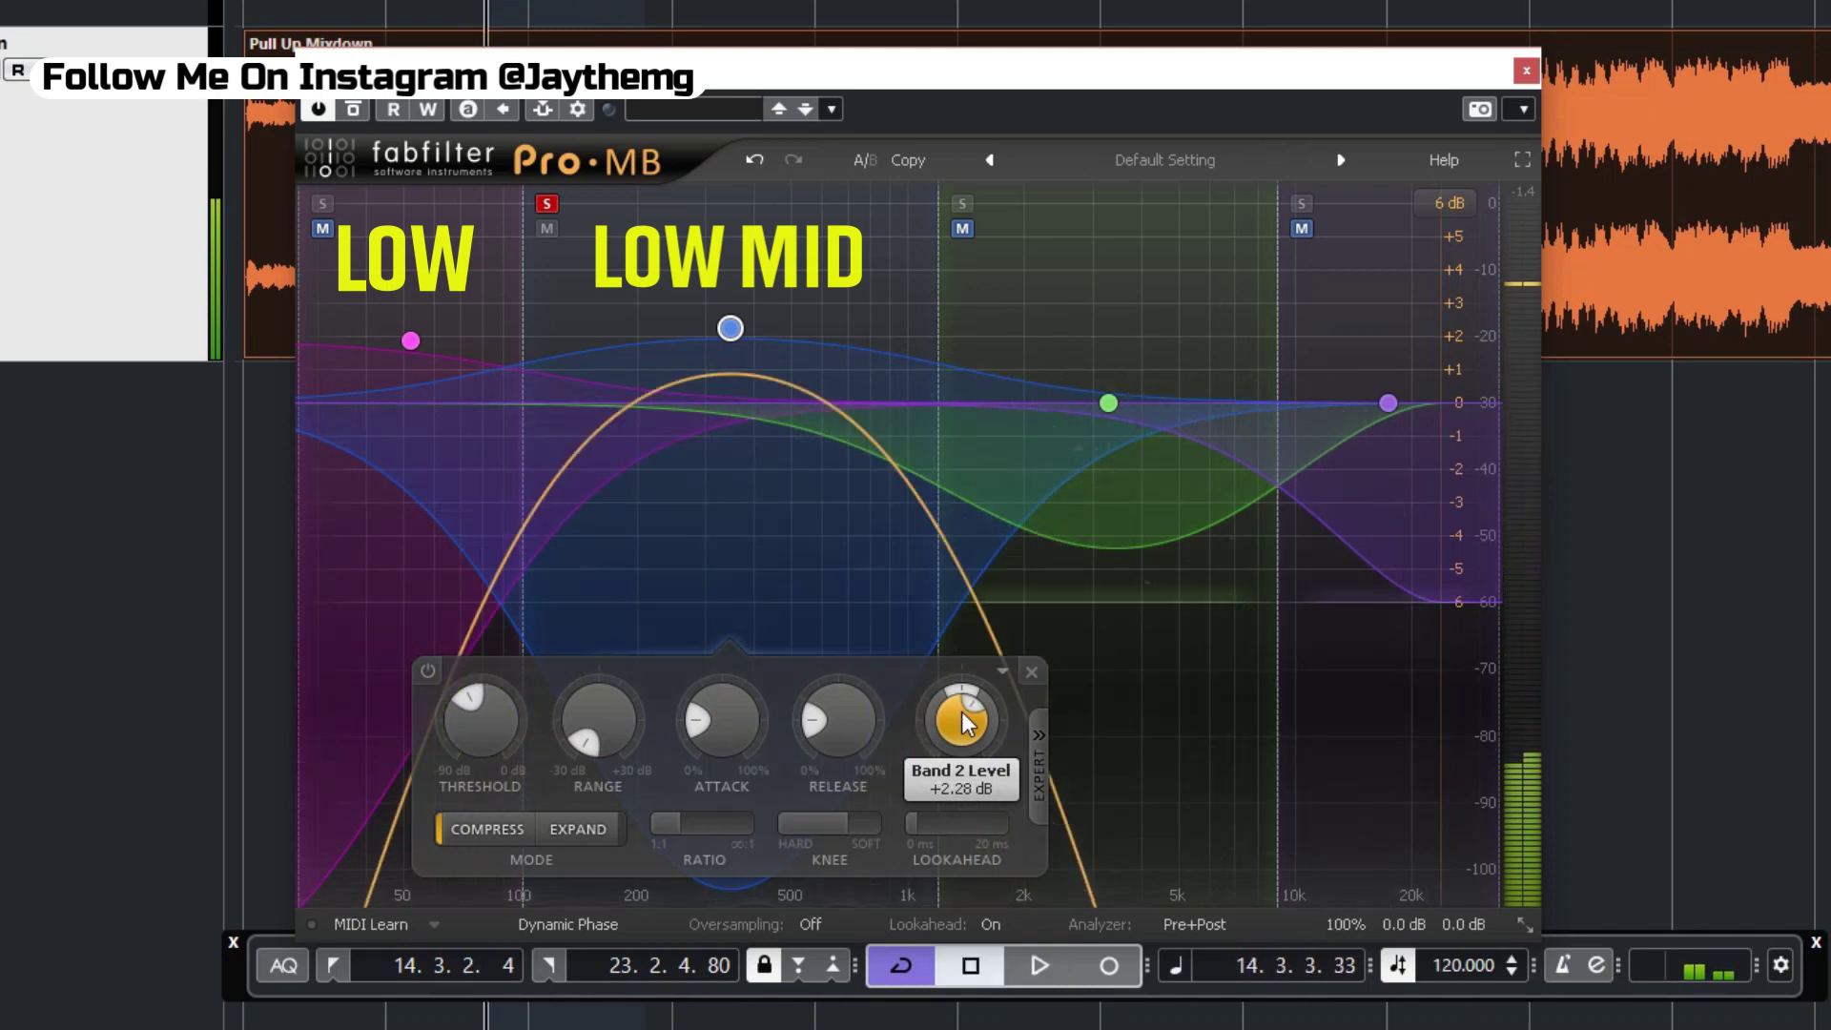
Switch the solo from the low-mid band to the high-mid band and lower its attack and knee.
click(546, 204)
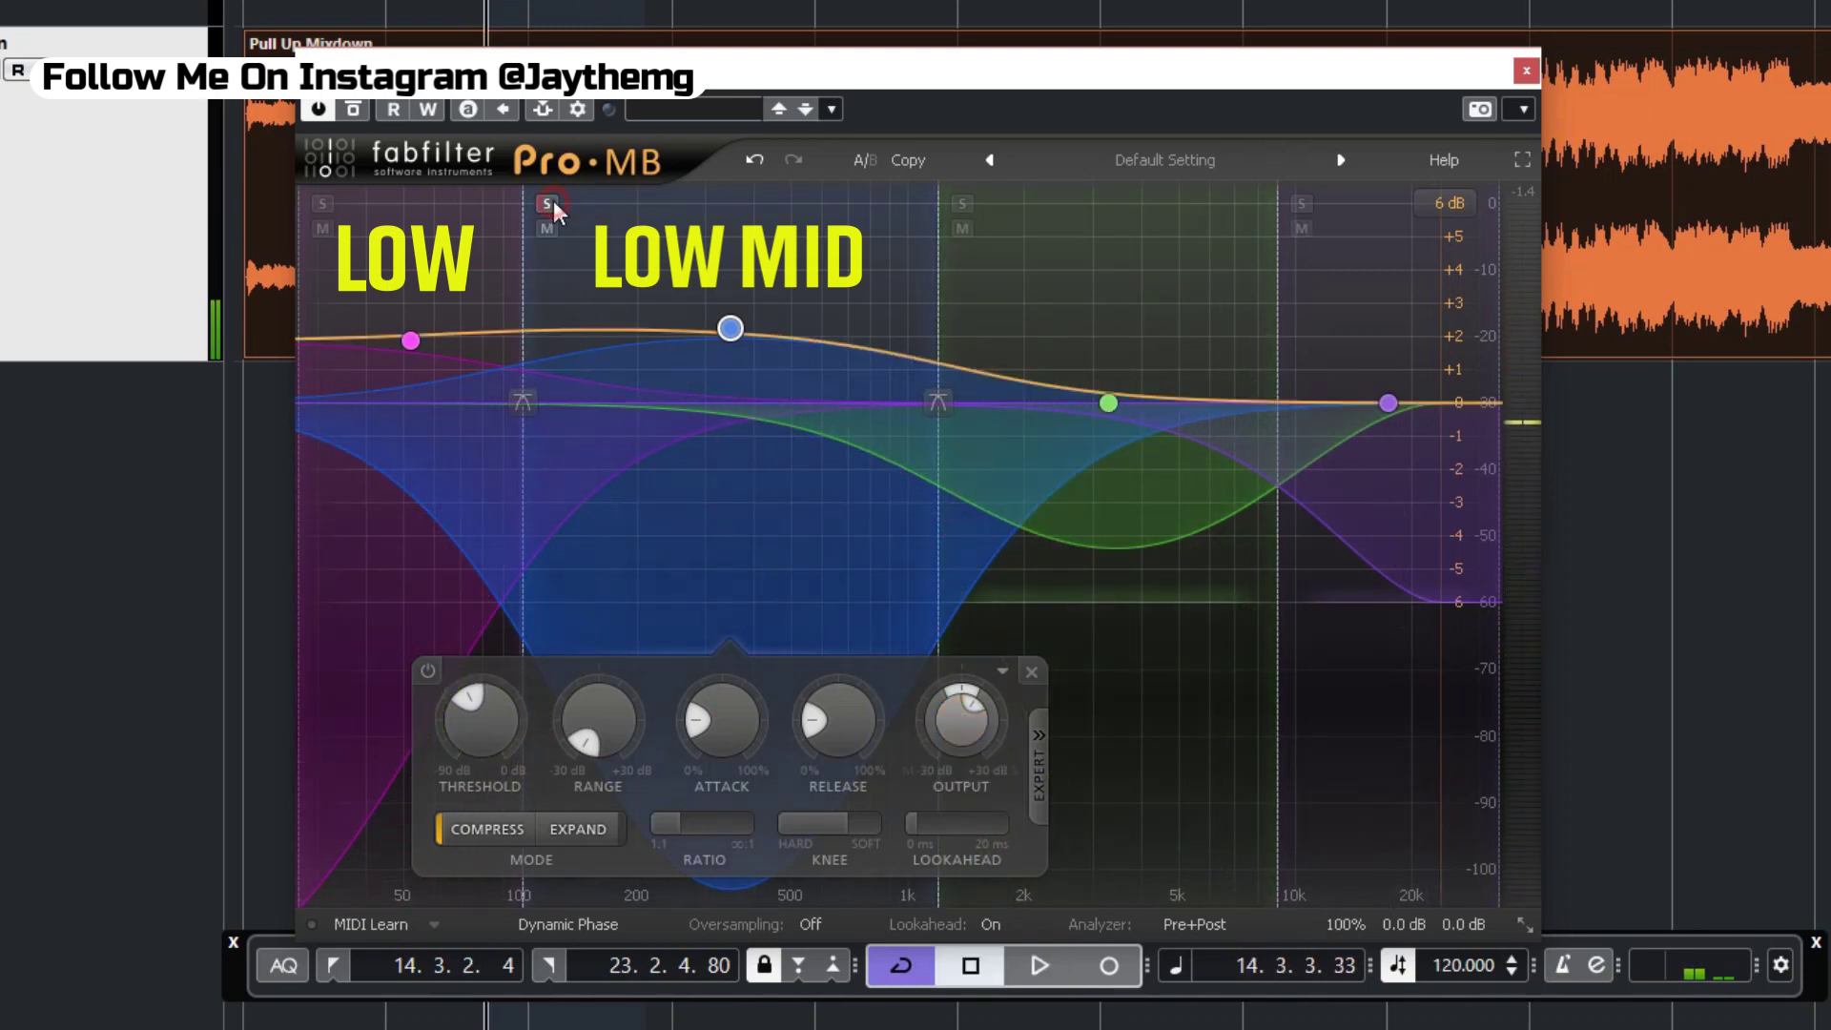
click(963, 203)
click(1112, 405)
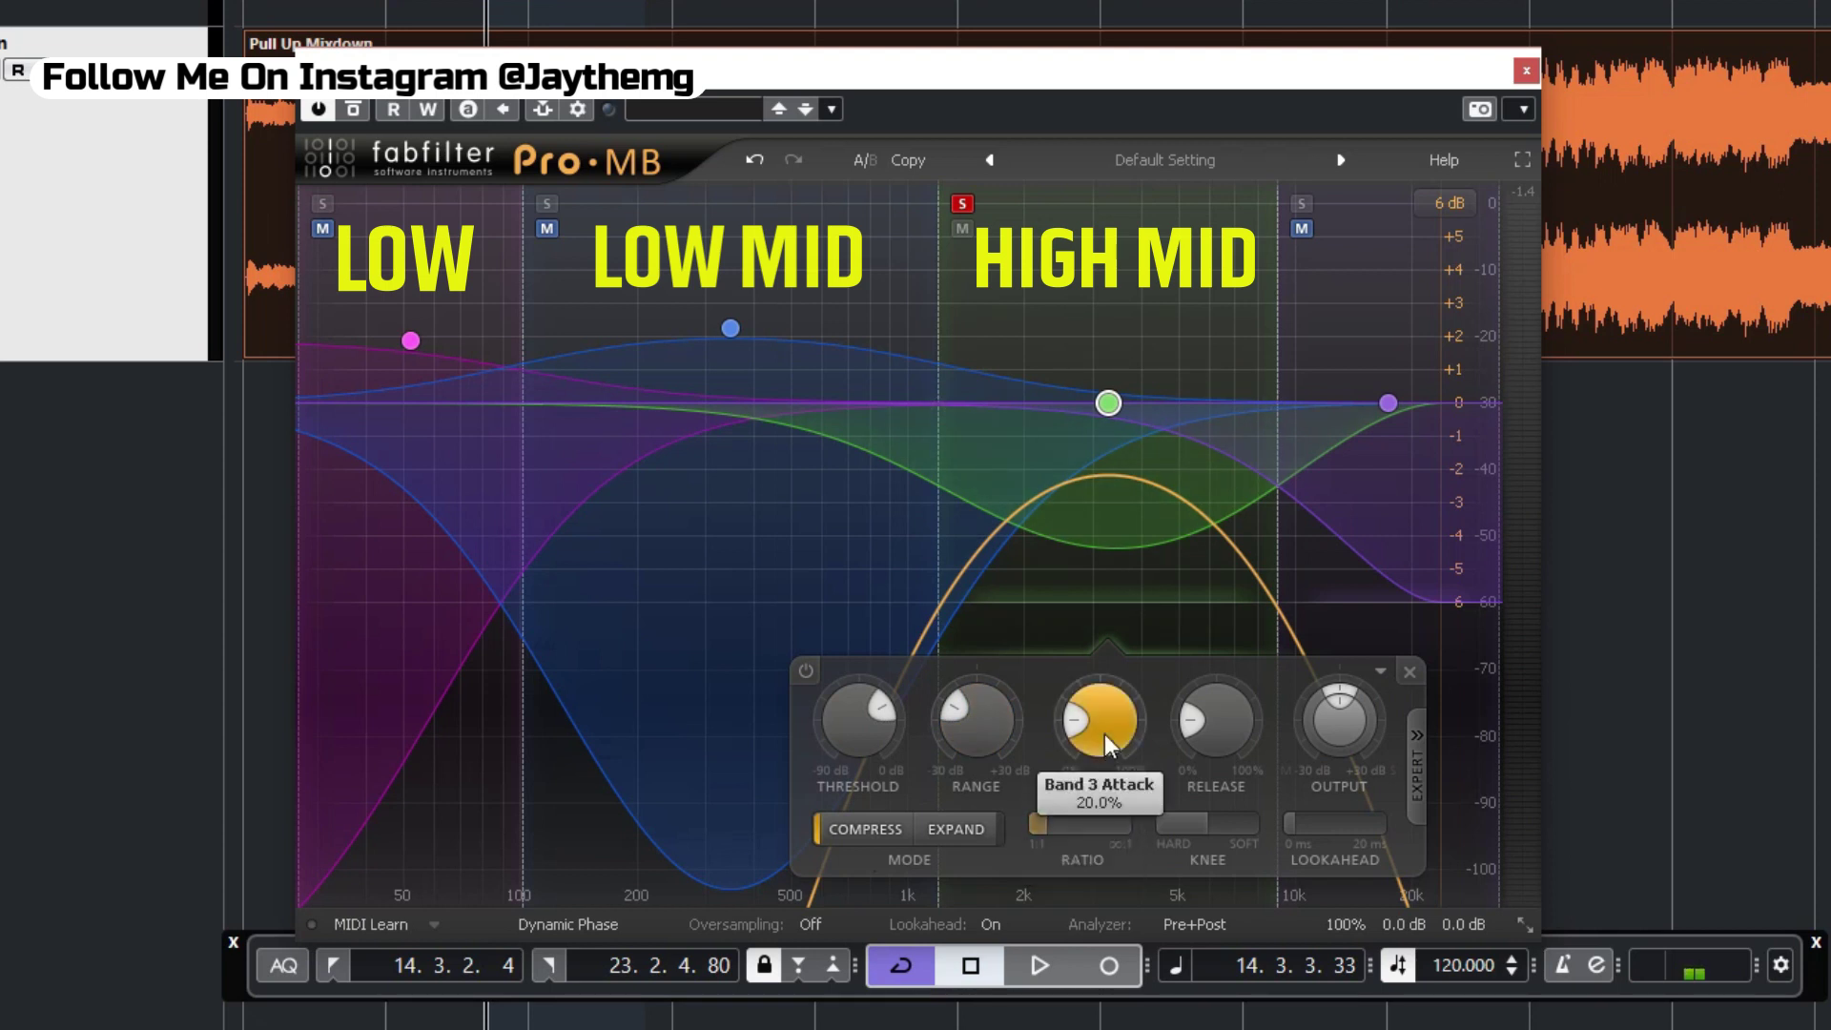
drag(1078, 715, 1072, 717)
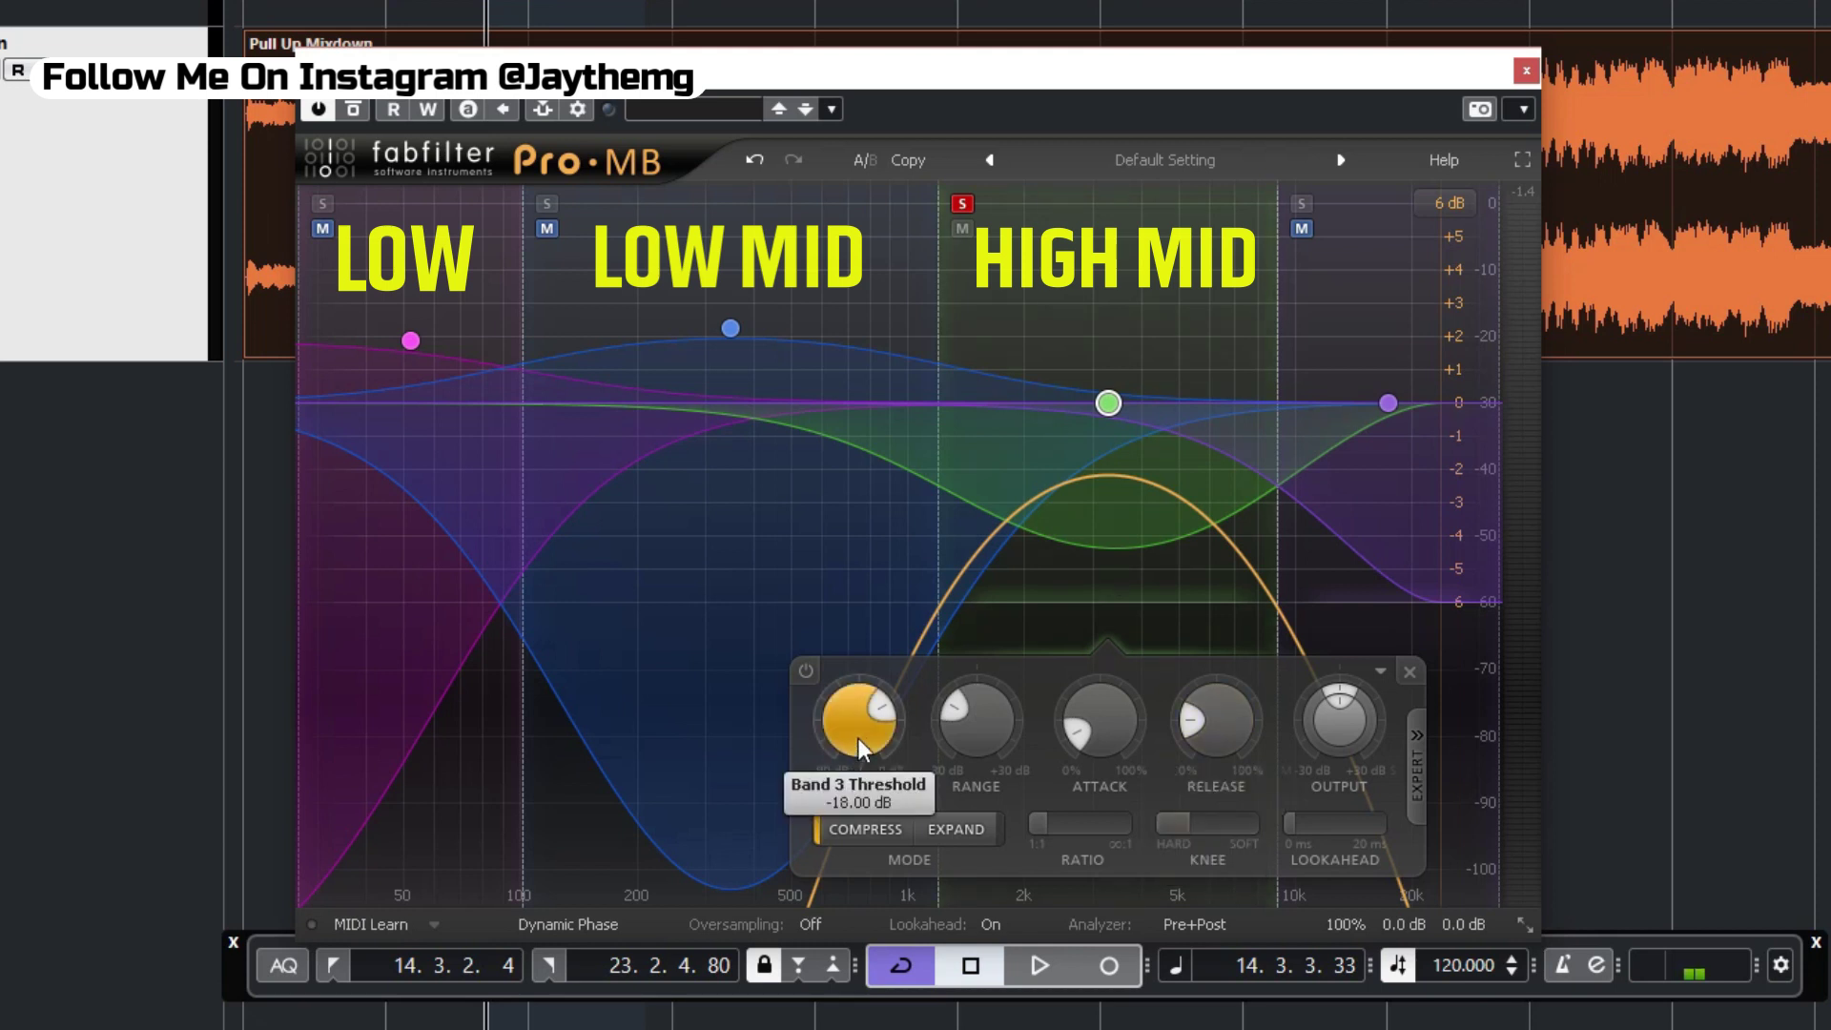
Lower the high-mid band's threshold into the mid -30s dB range during playback.
key(space)
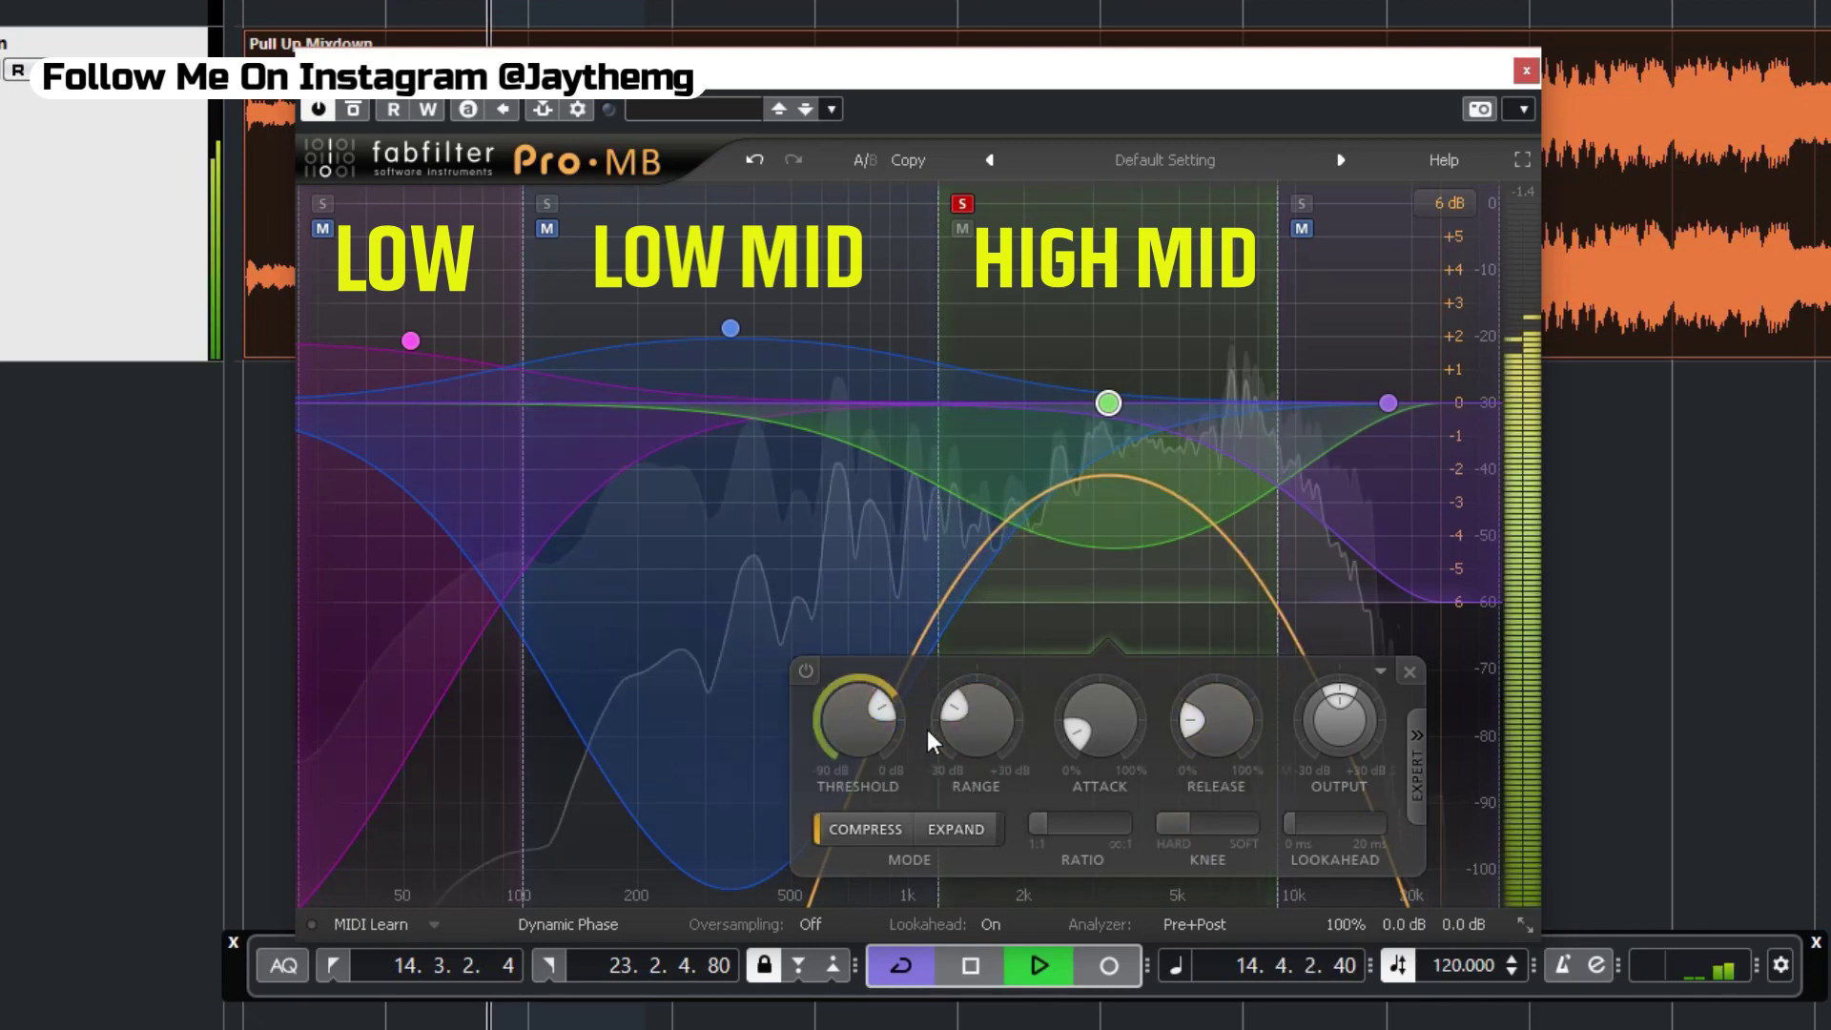
drag(843, 707, 822, 840)
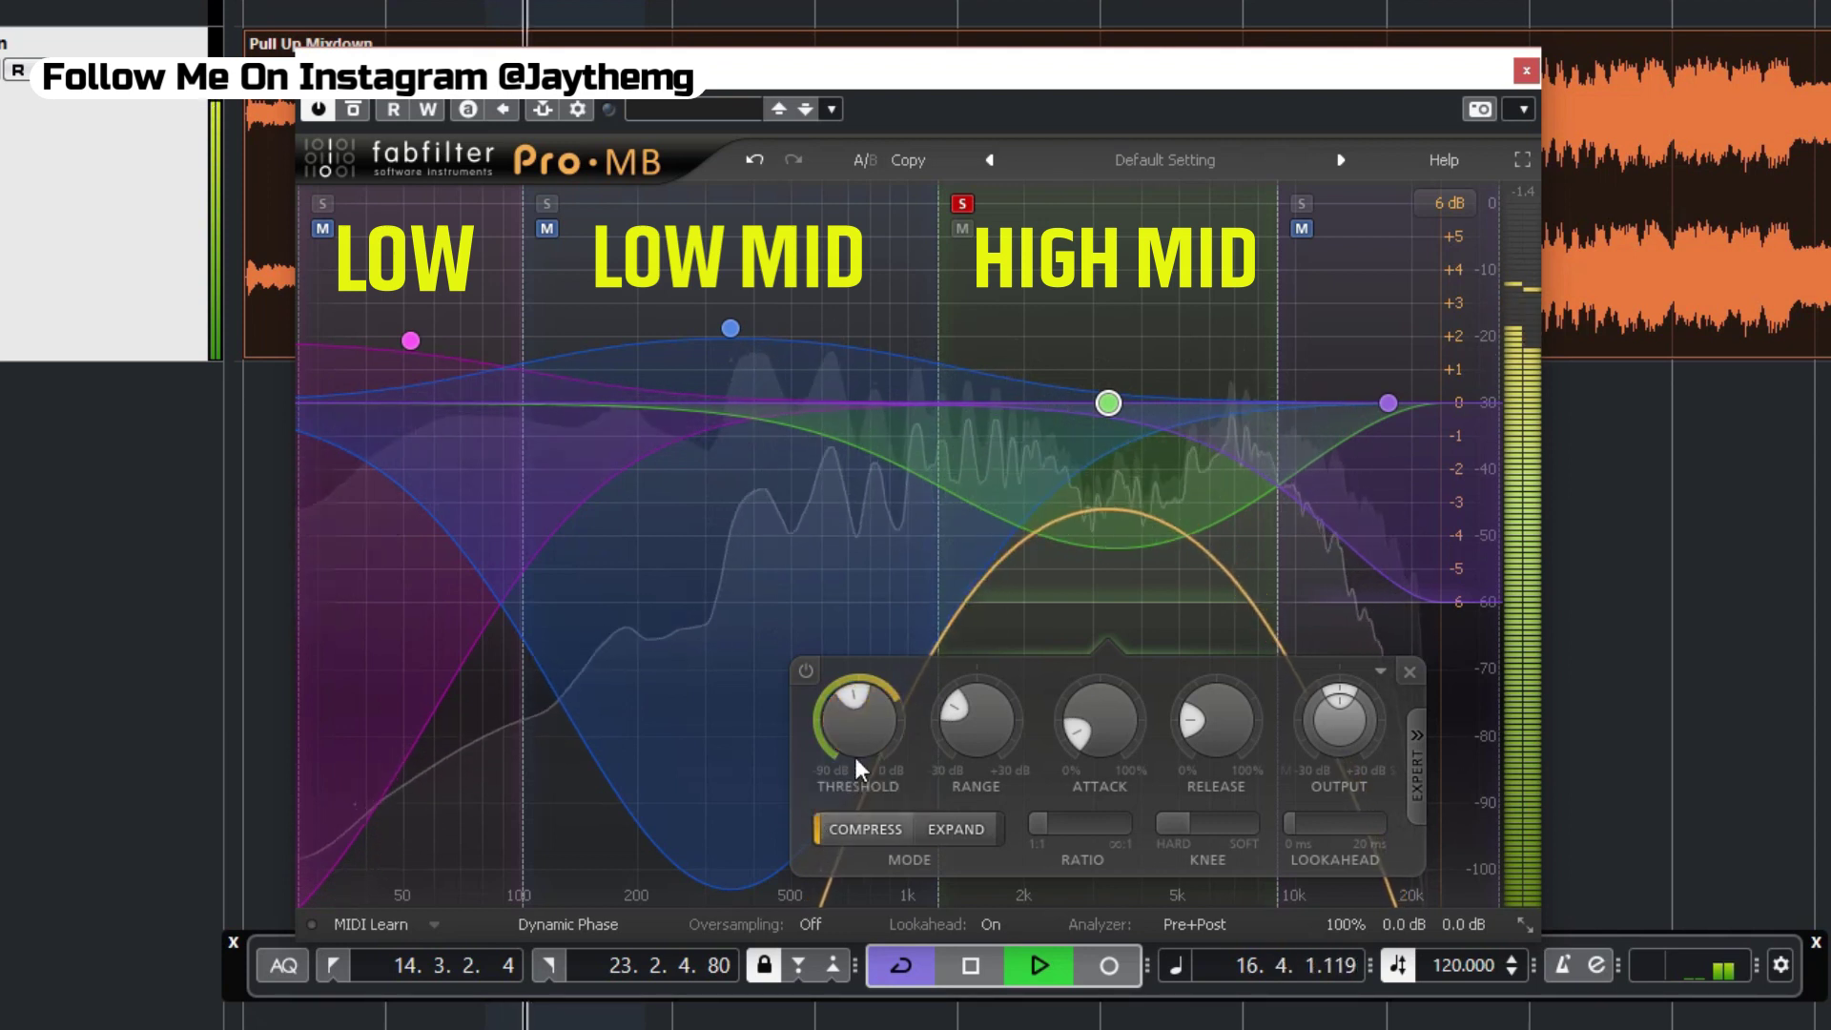
scroll(859, 706, down, 4)
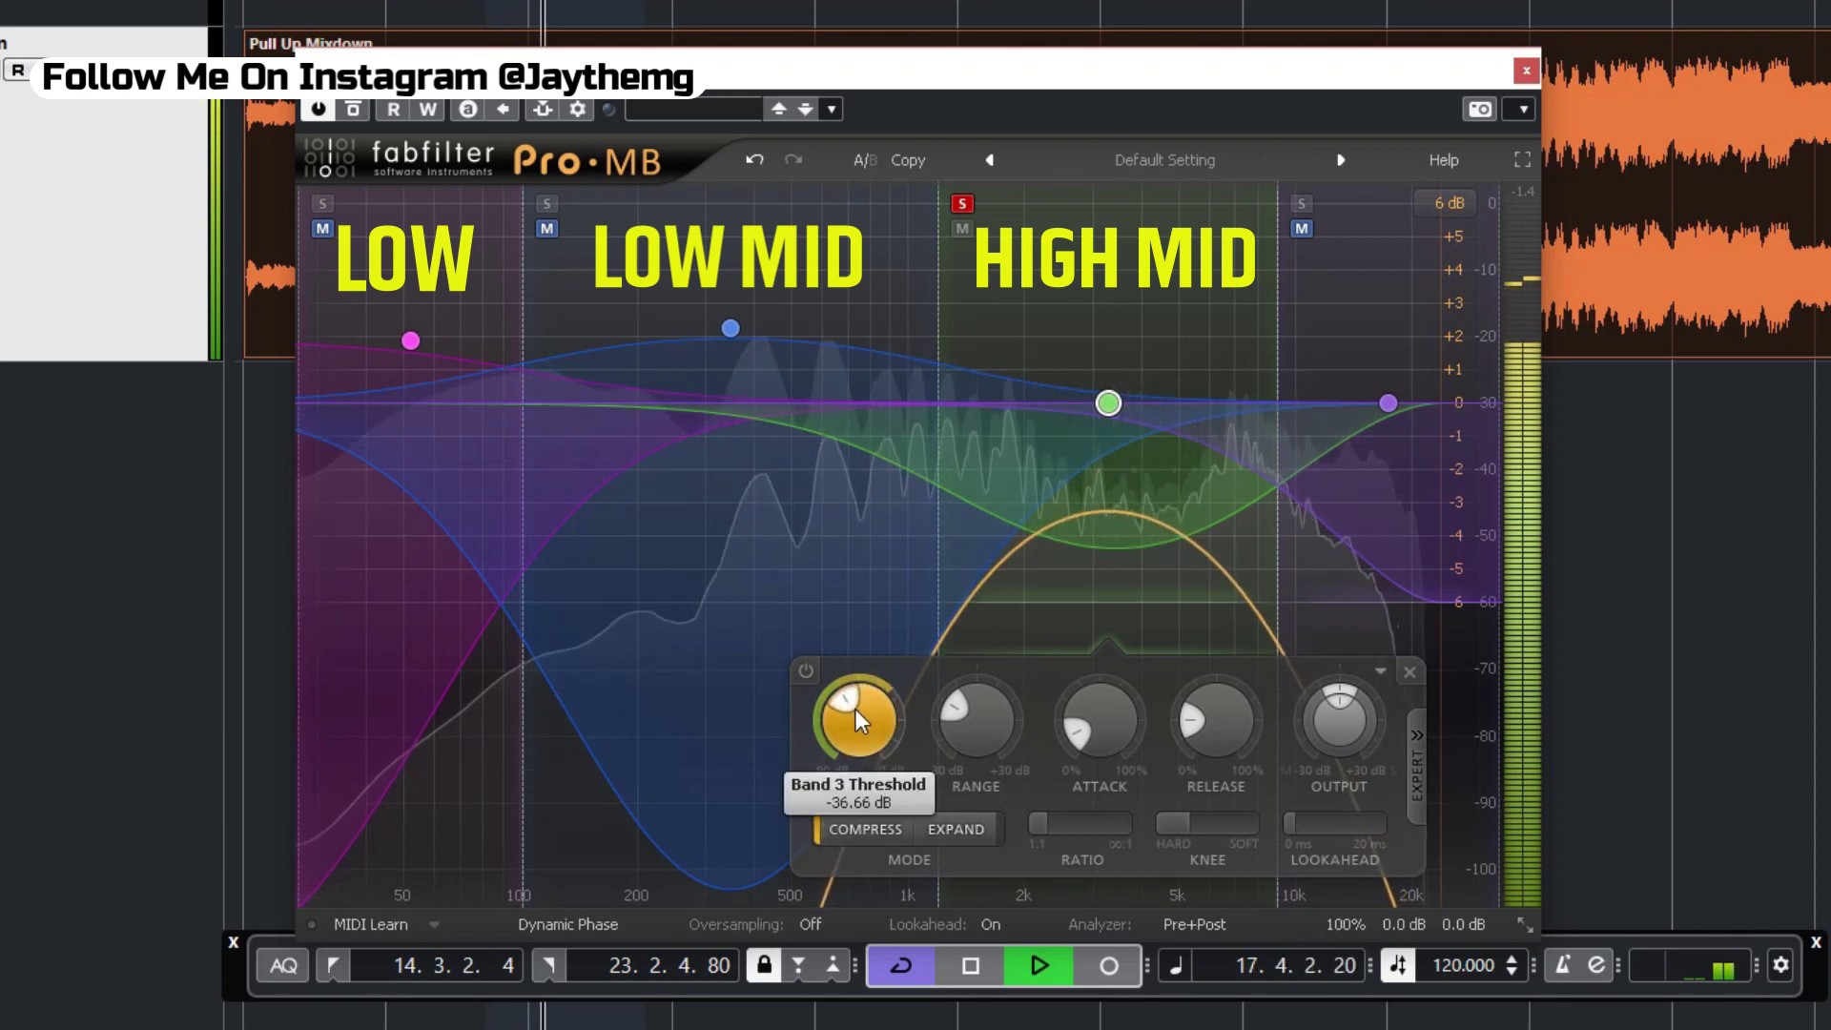
scroll(856, 708, up, 1)
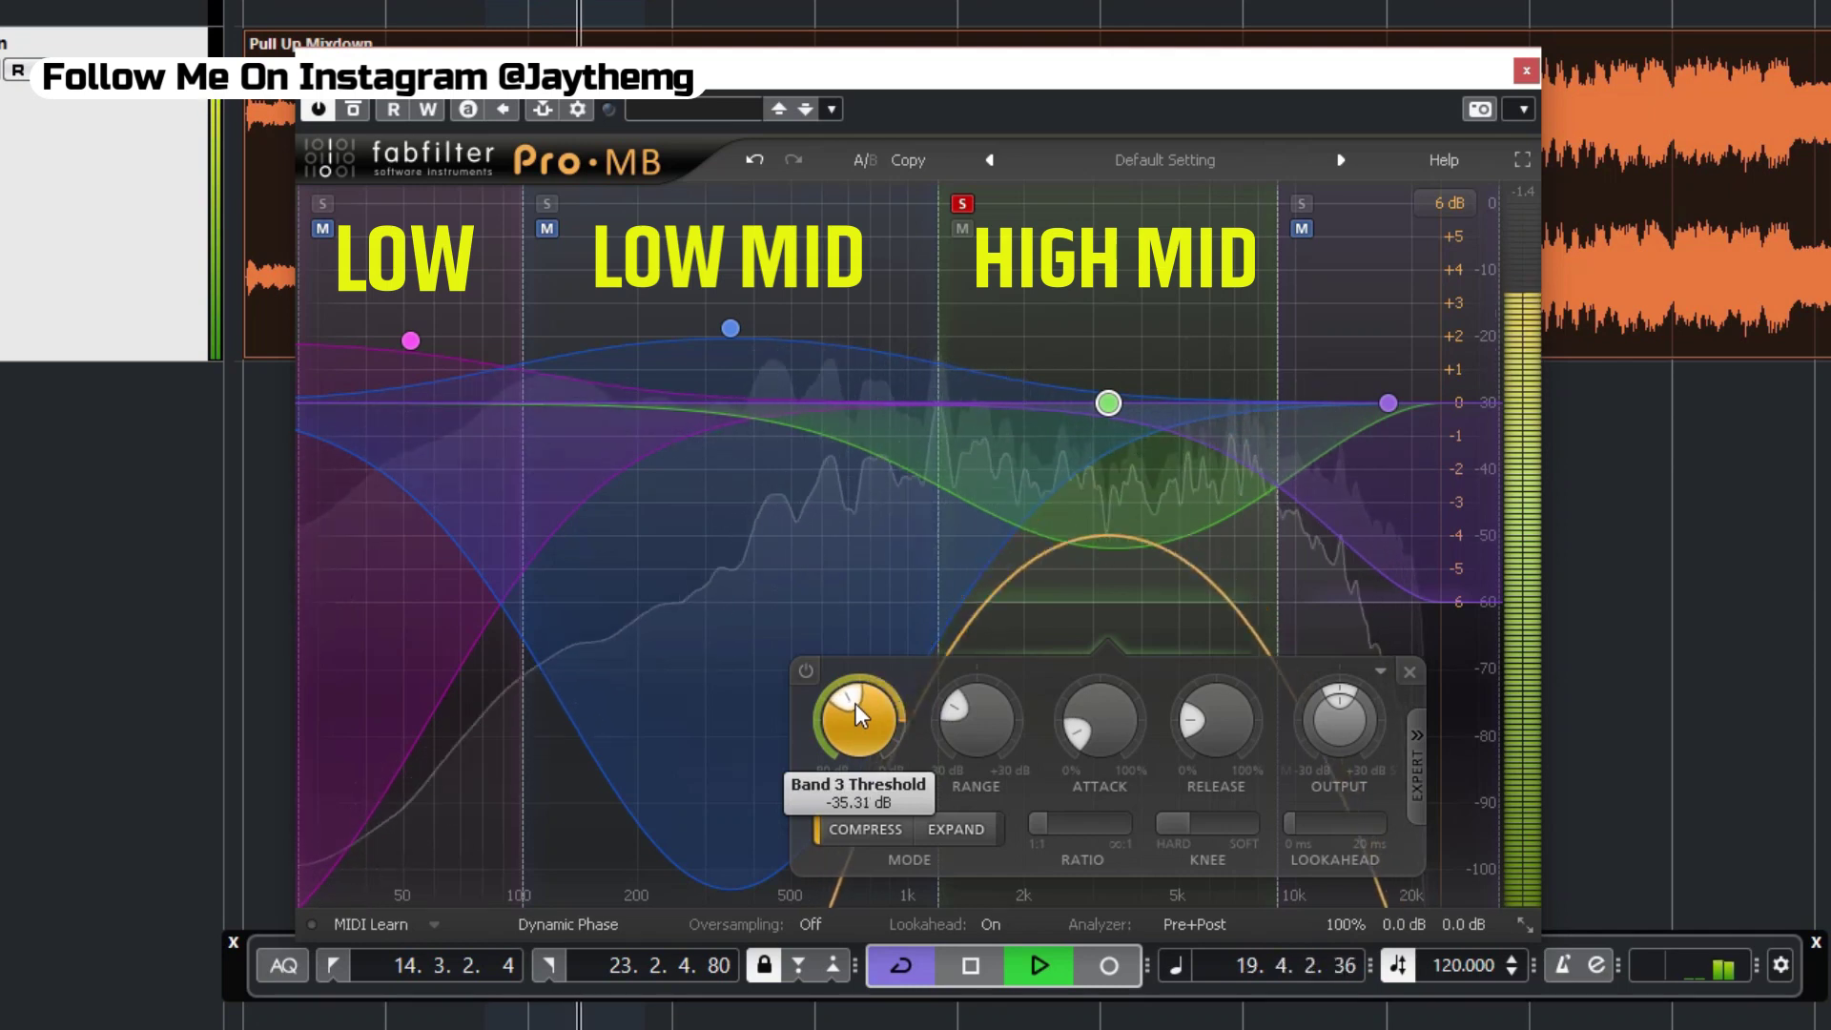
drag(857, 702, 852, 711)
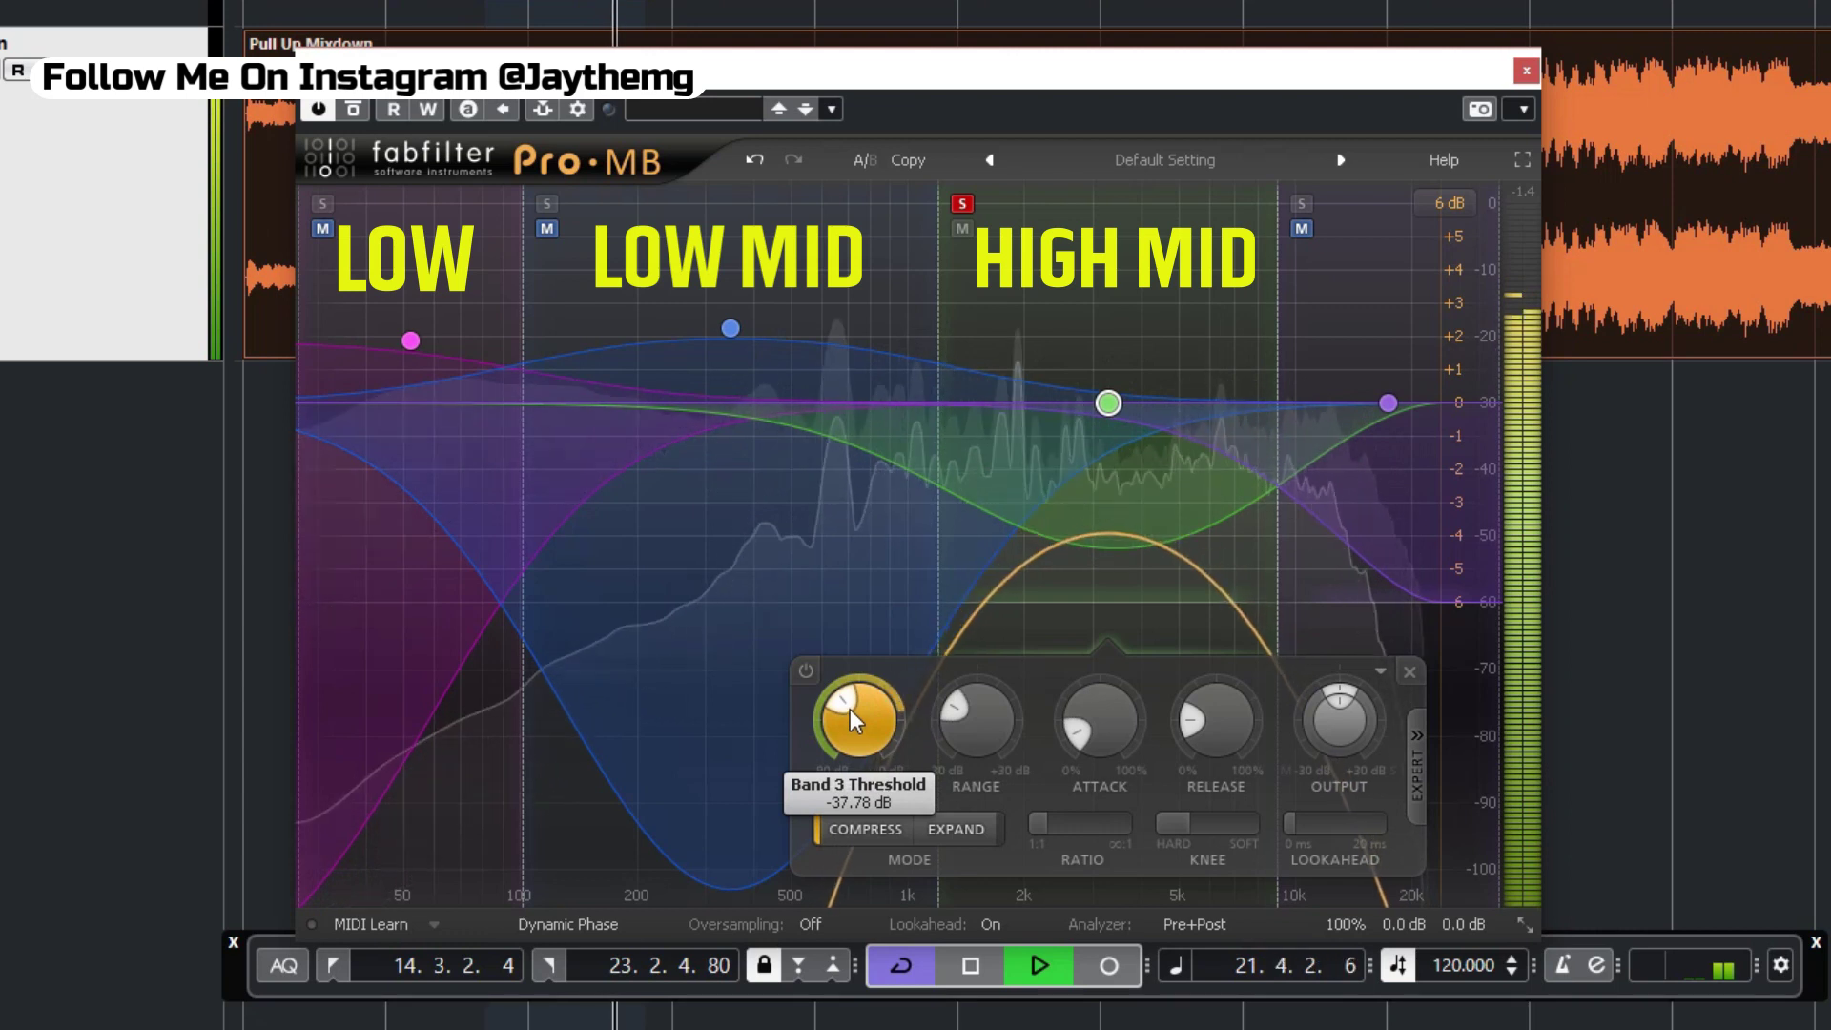
drag(845, 707, 847, 695)
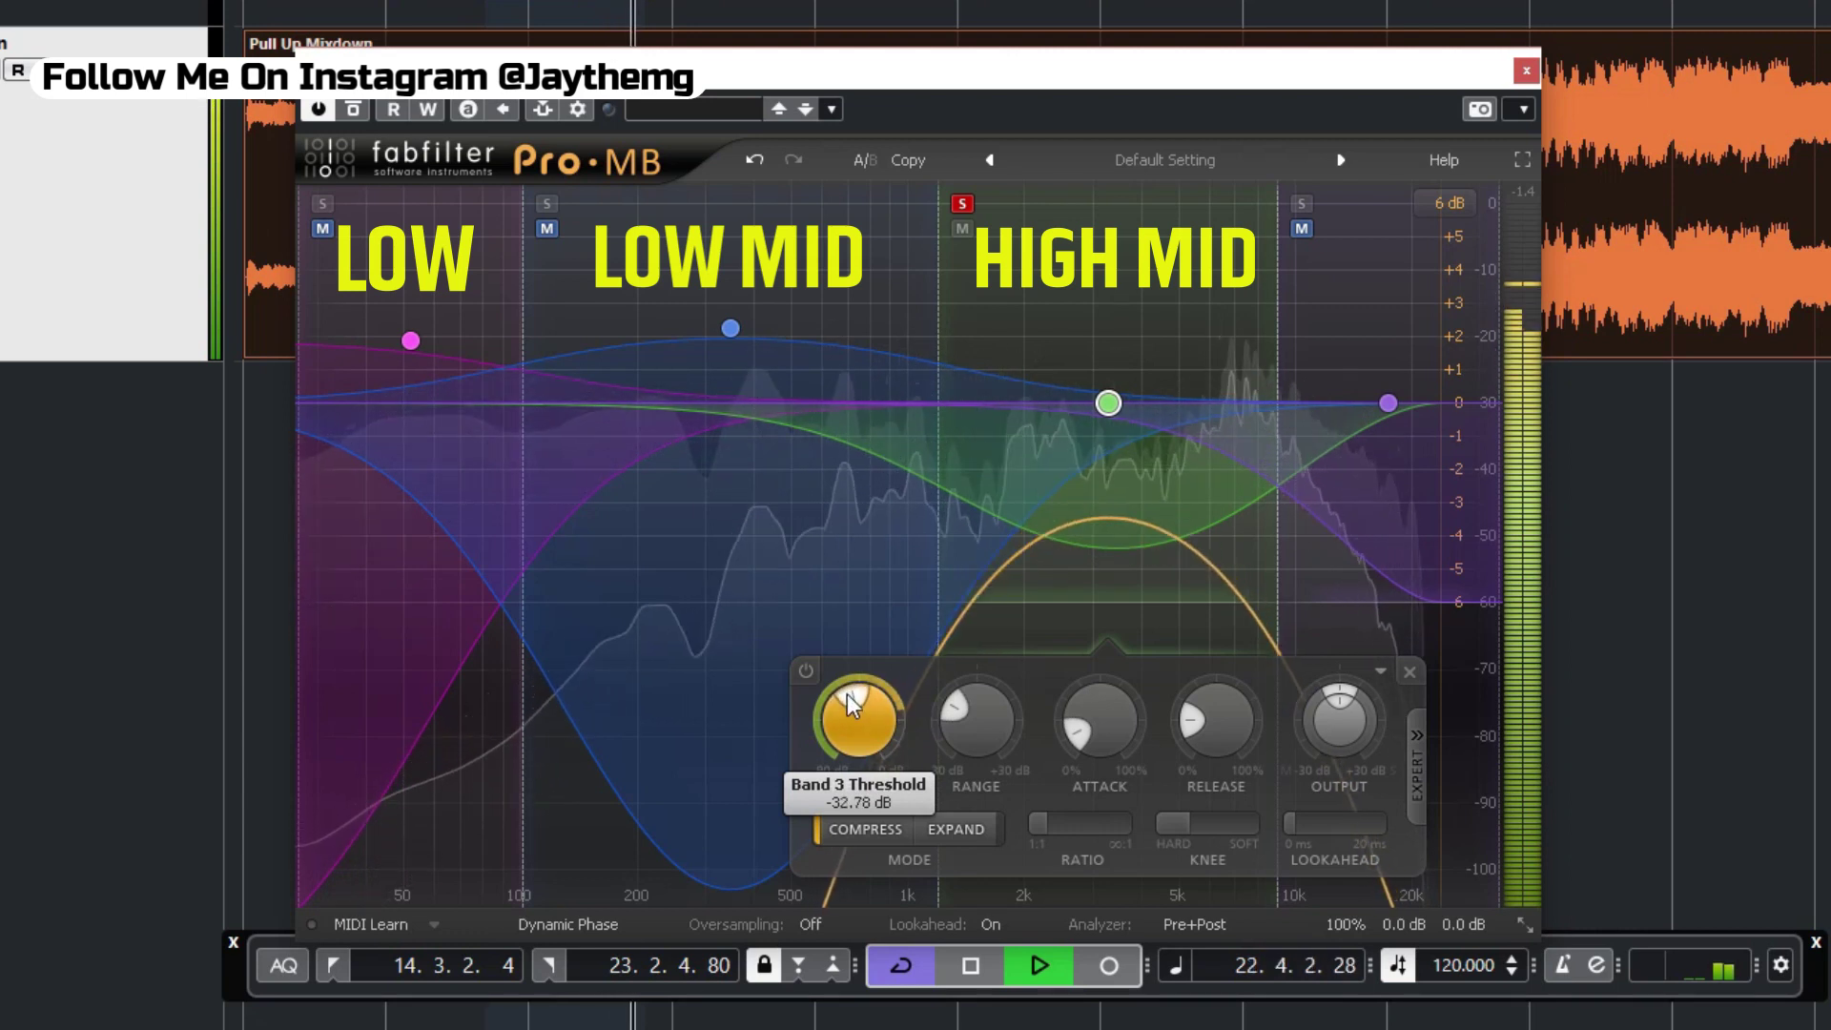
key(space)
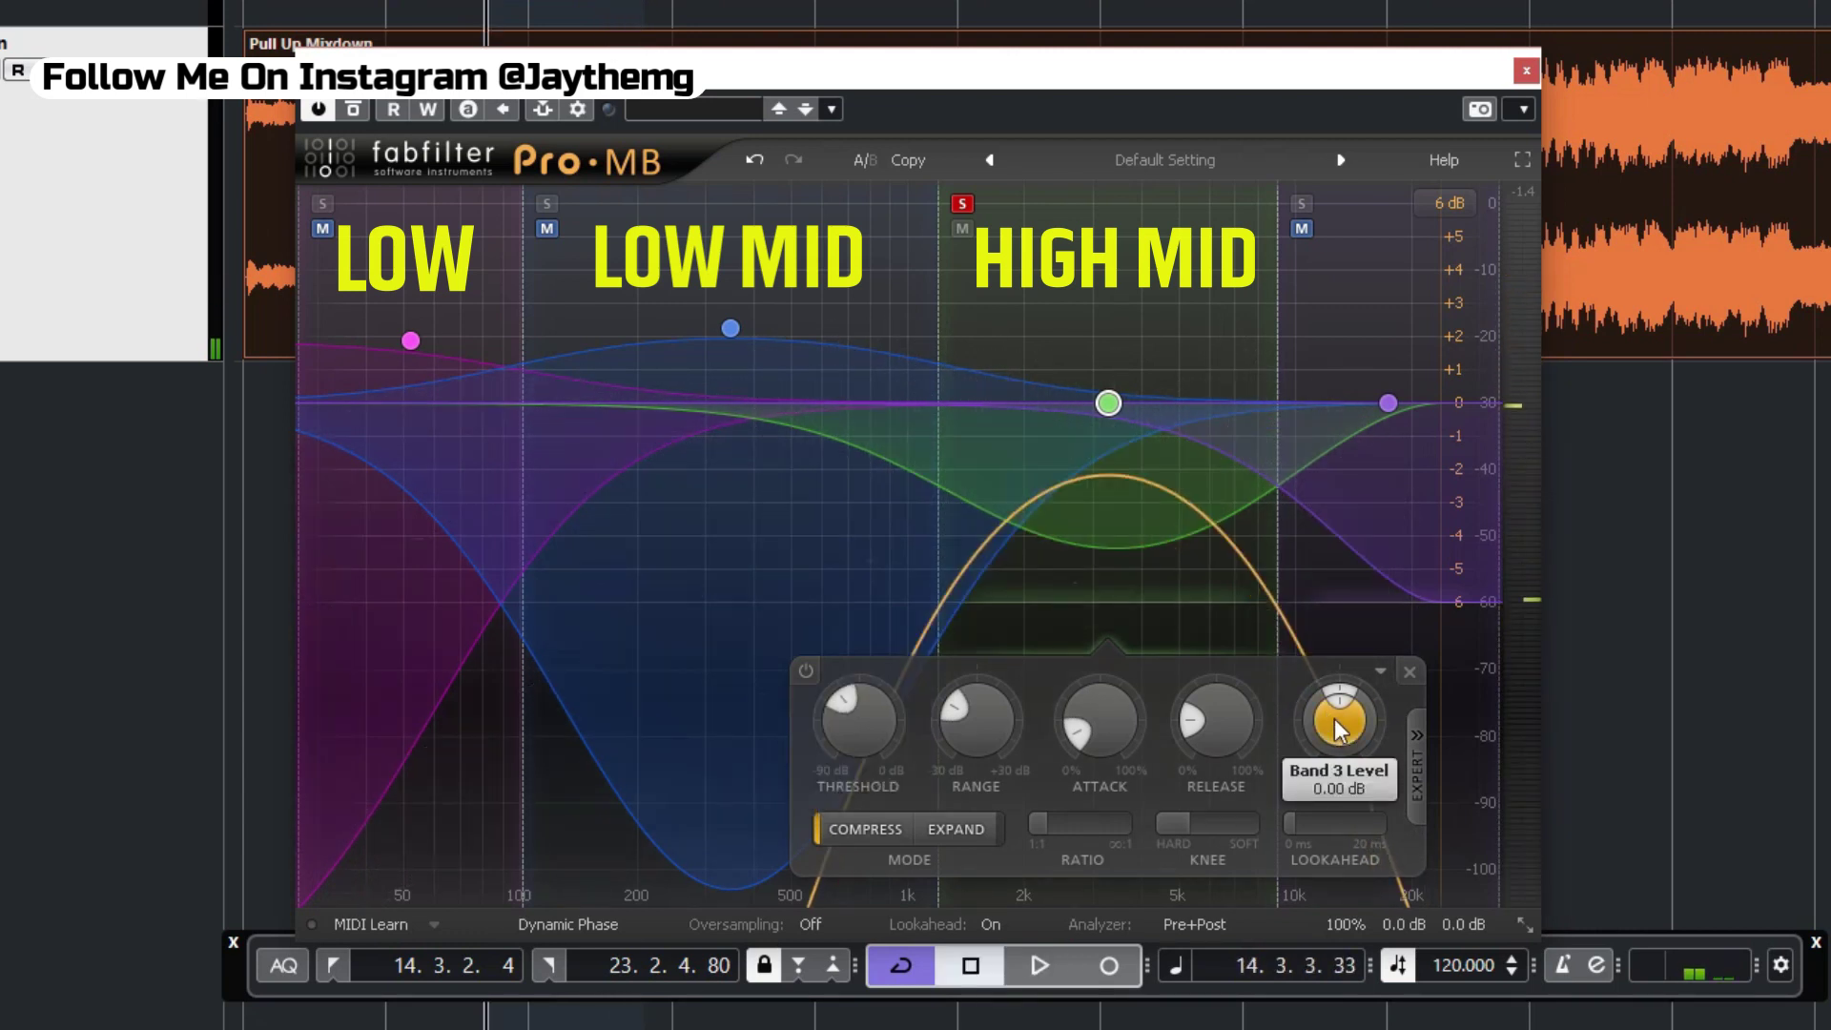
Raise the high-mid band's output level to about +2.26 dB and compare the band bypassed and active during playback.
key(space)
mouse_move(1335, 718)
mouse_down()
mouse_move(1343, 656)
mouse_move(1337, 721)
mouse_up()
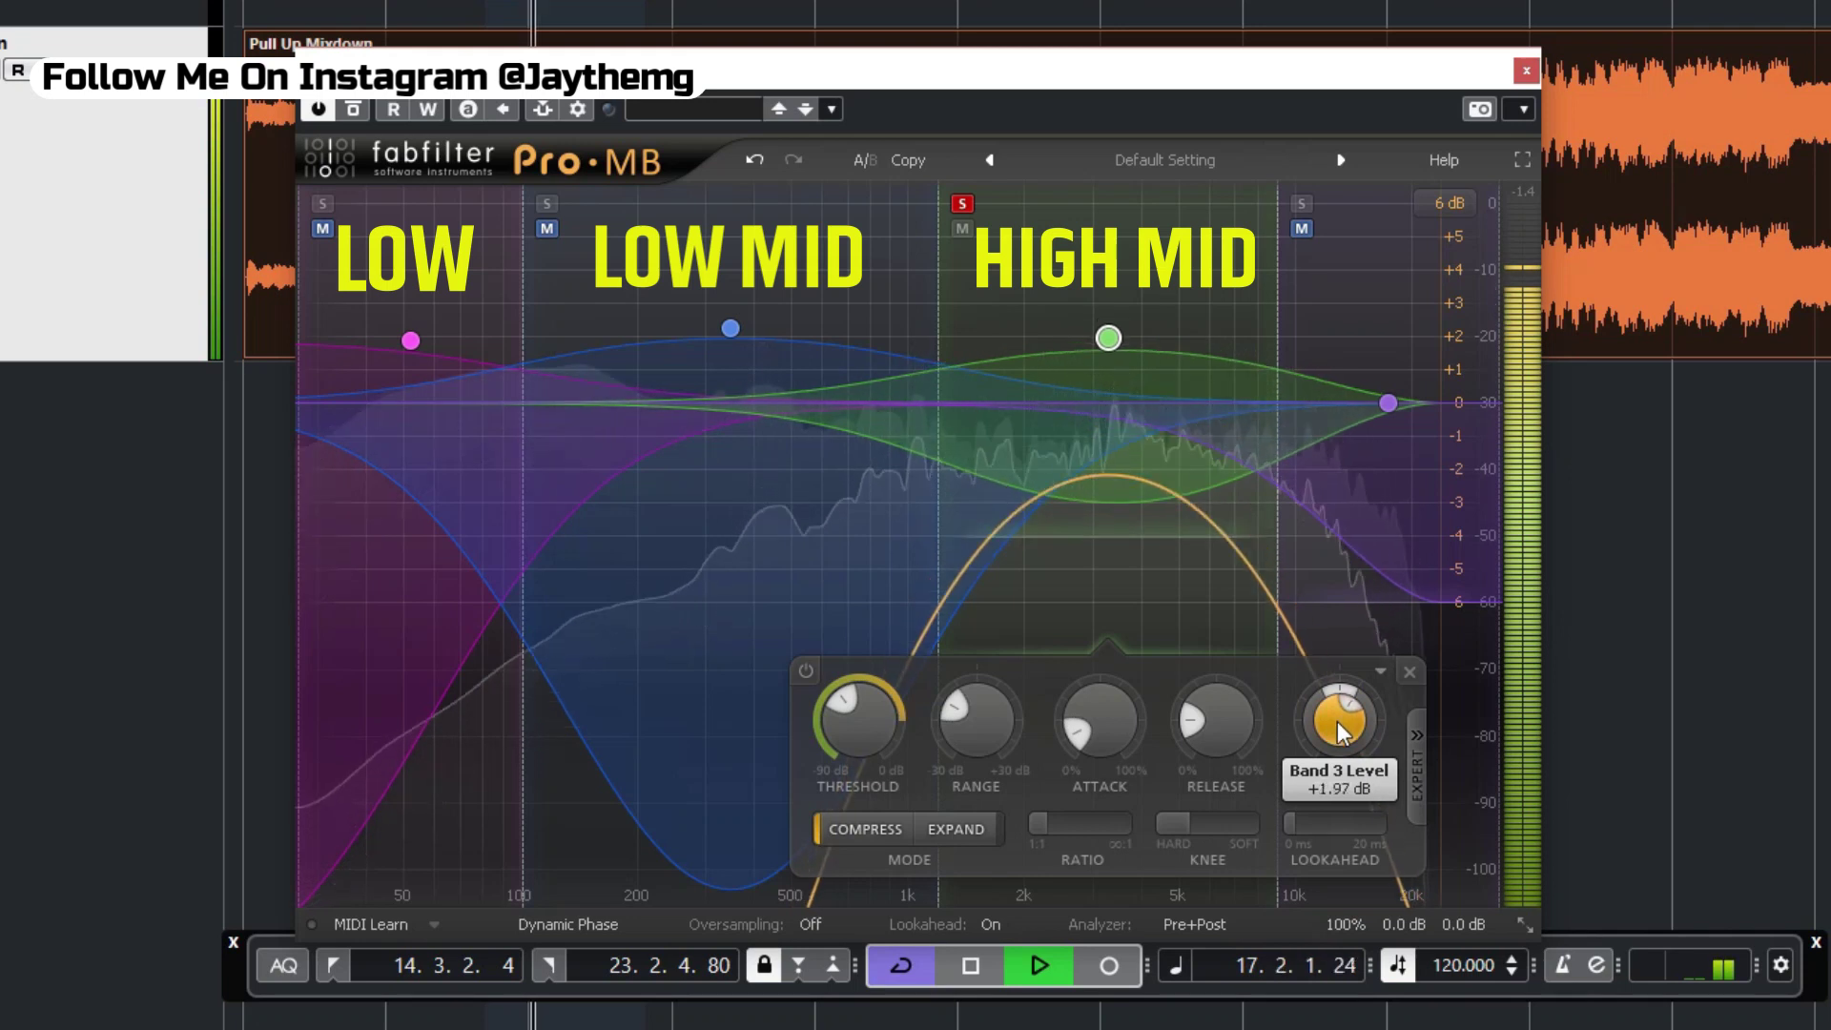
click(804, 671)
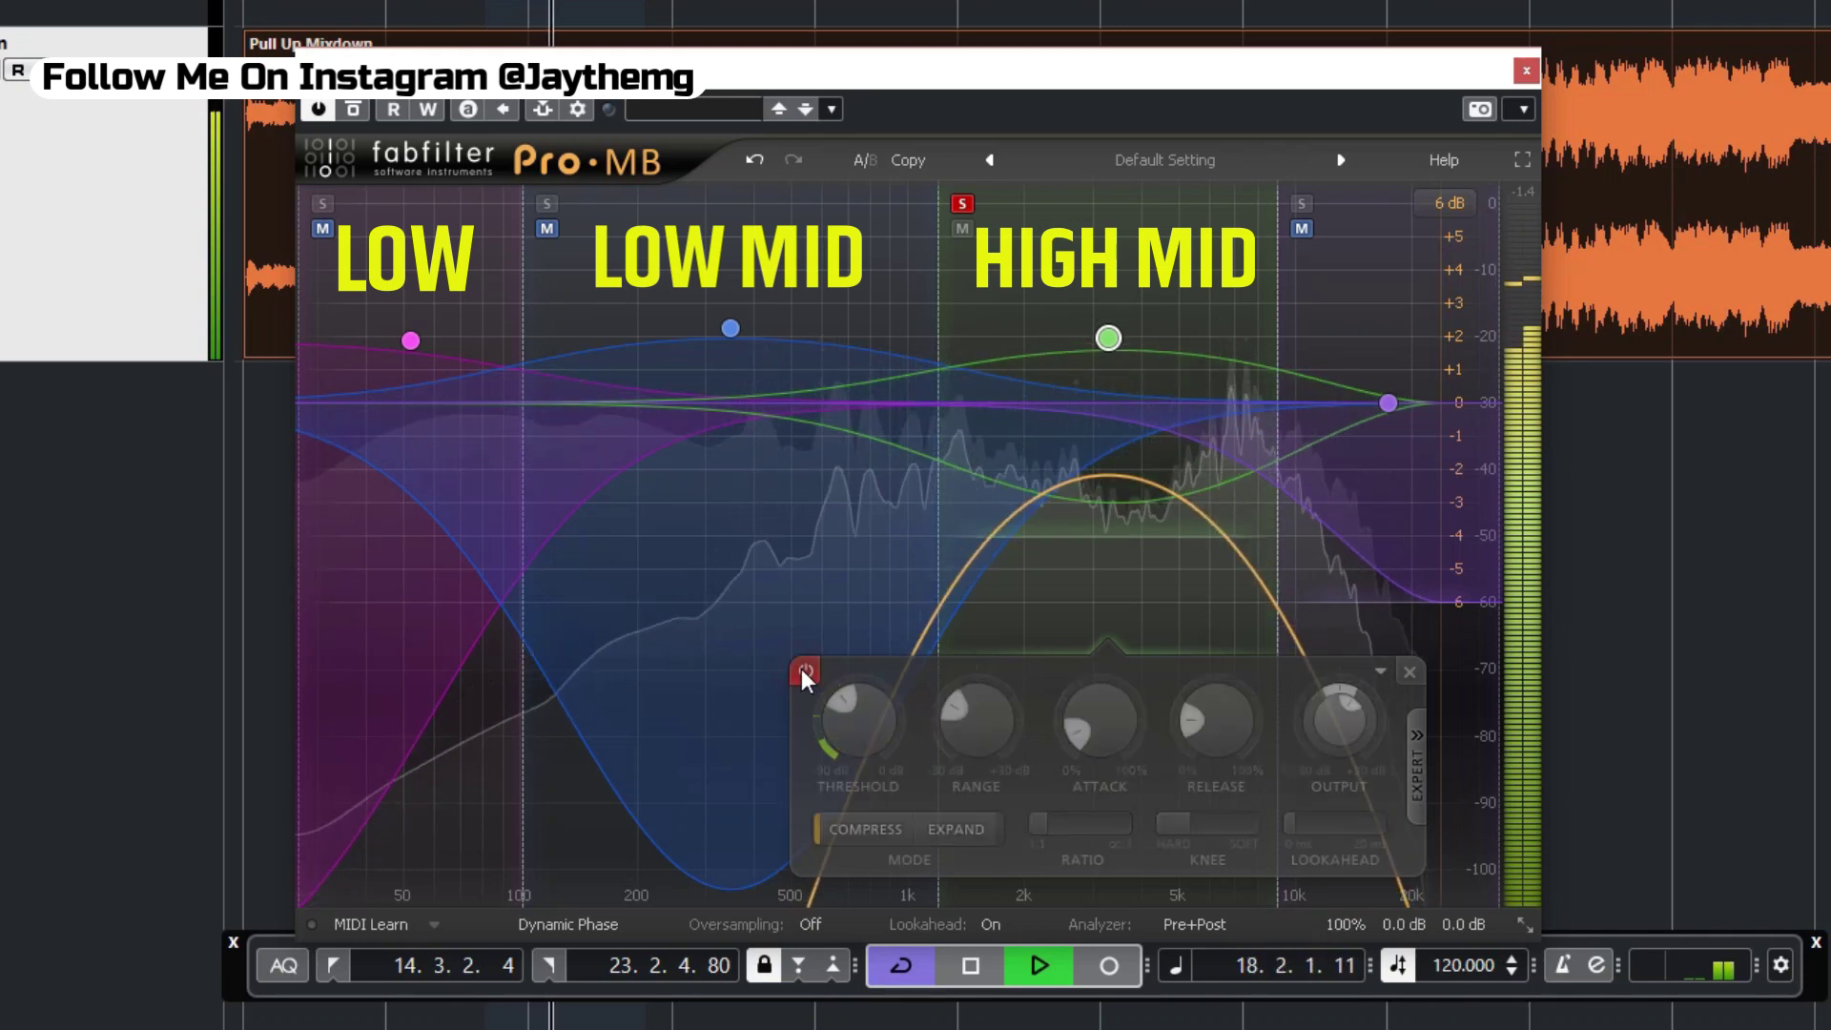
click(804, 670)
key(space)
Switch the solo from the high-mid band to the high band, lower its ratio and attack, and soften its knee.
click(963, 203)
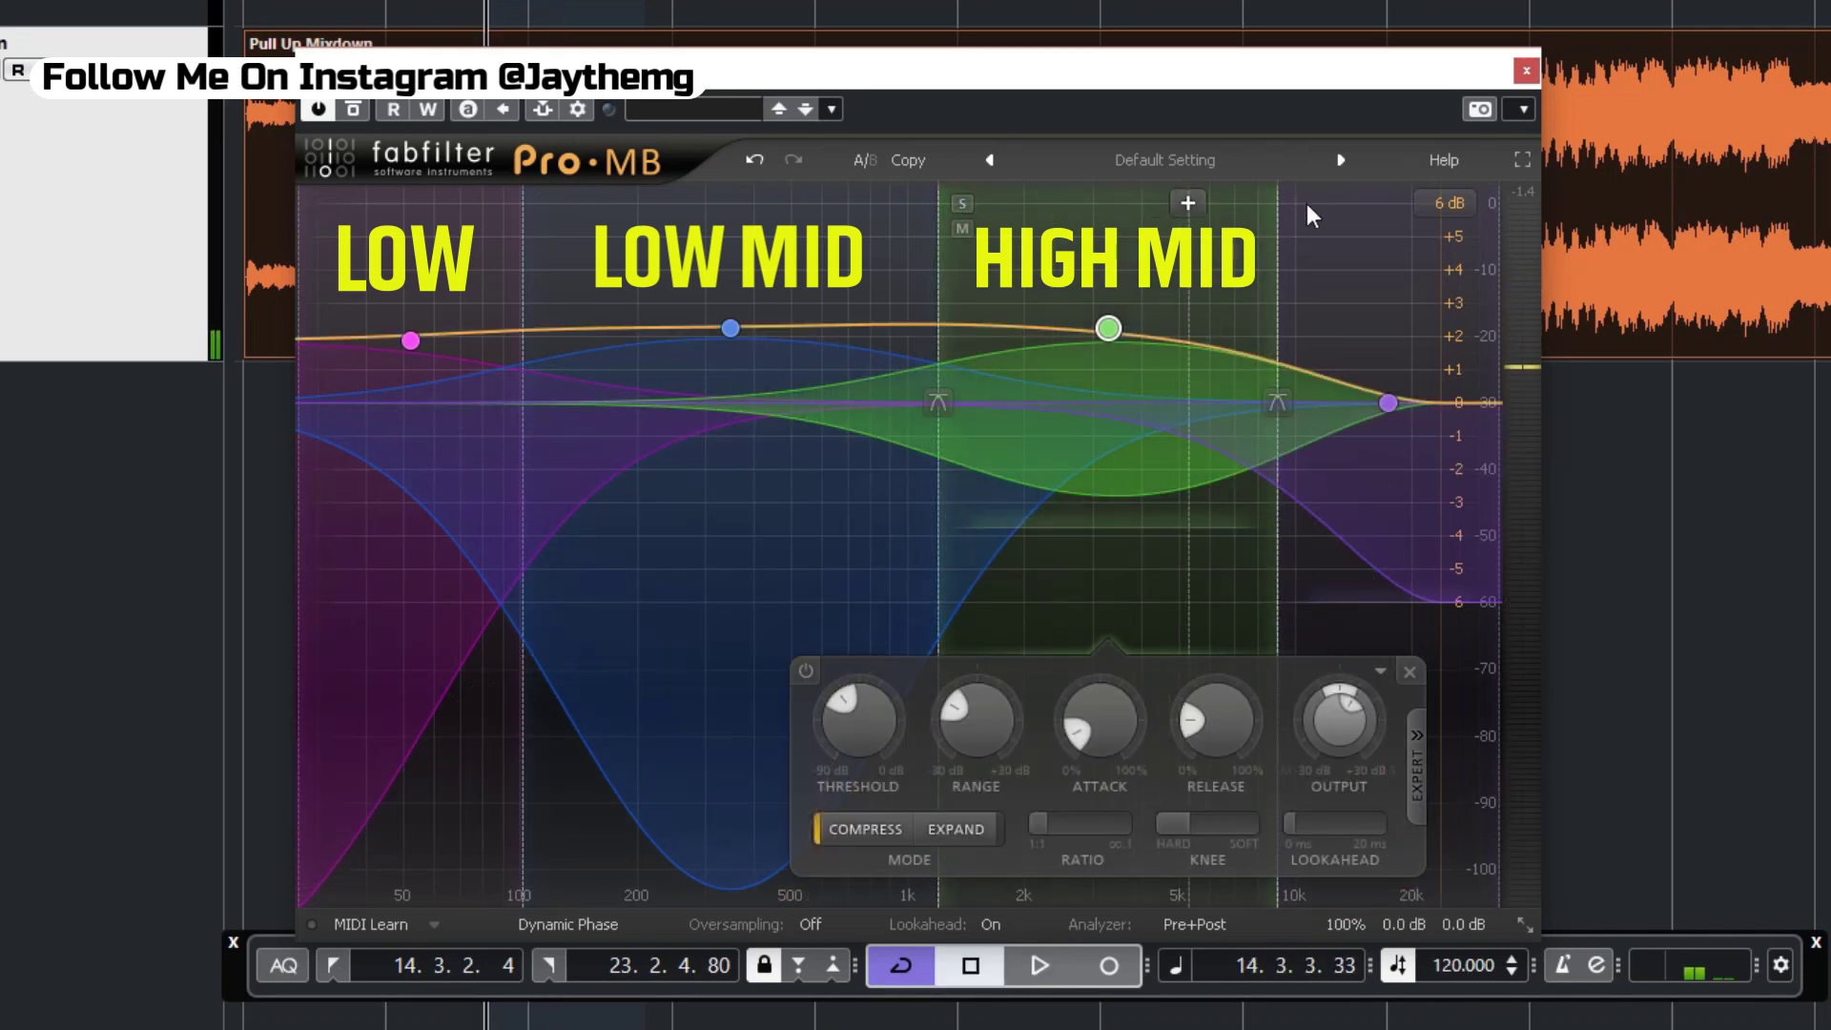
click(1300, 203)
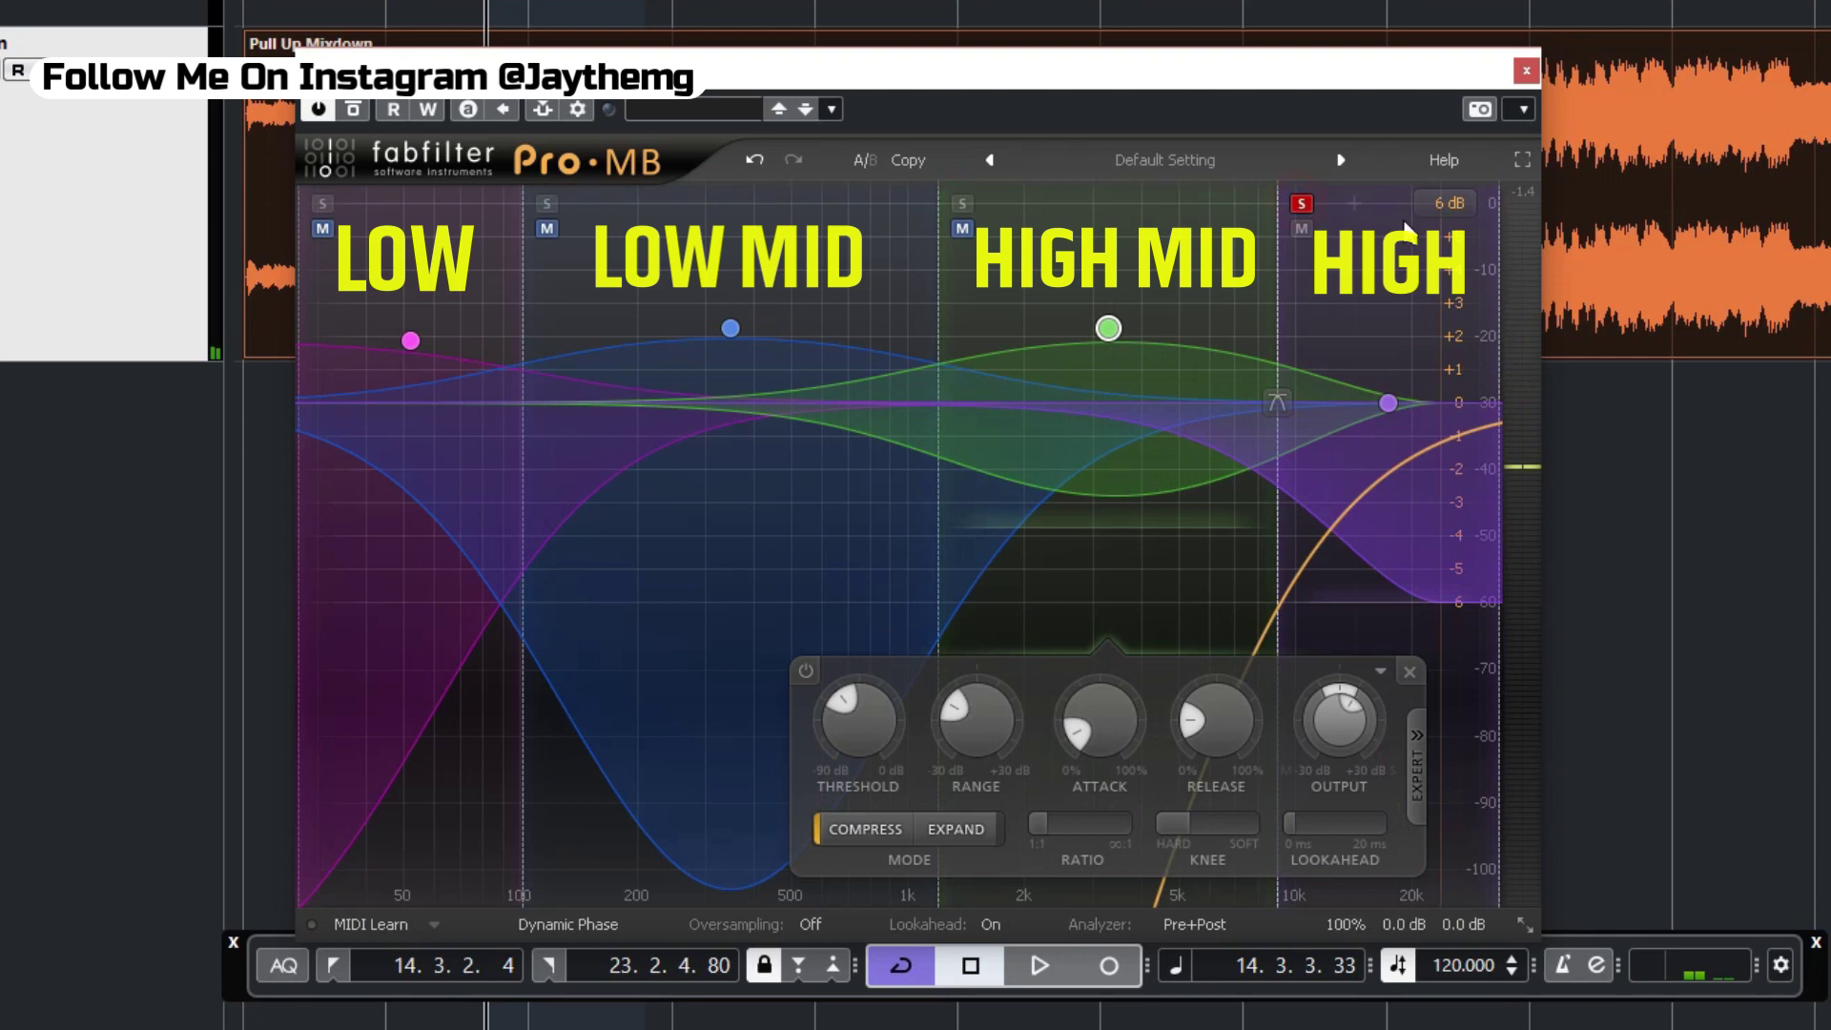
click(1390, 403)
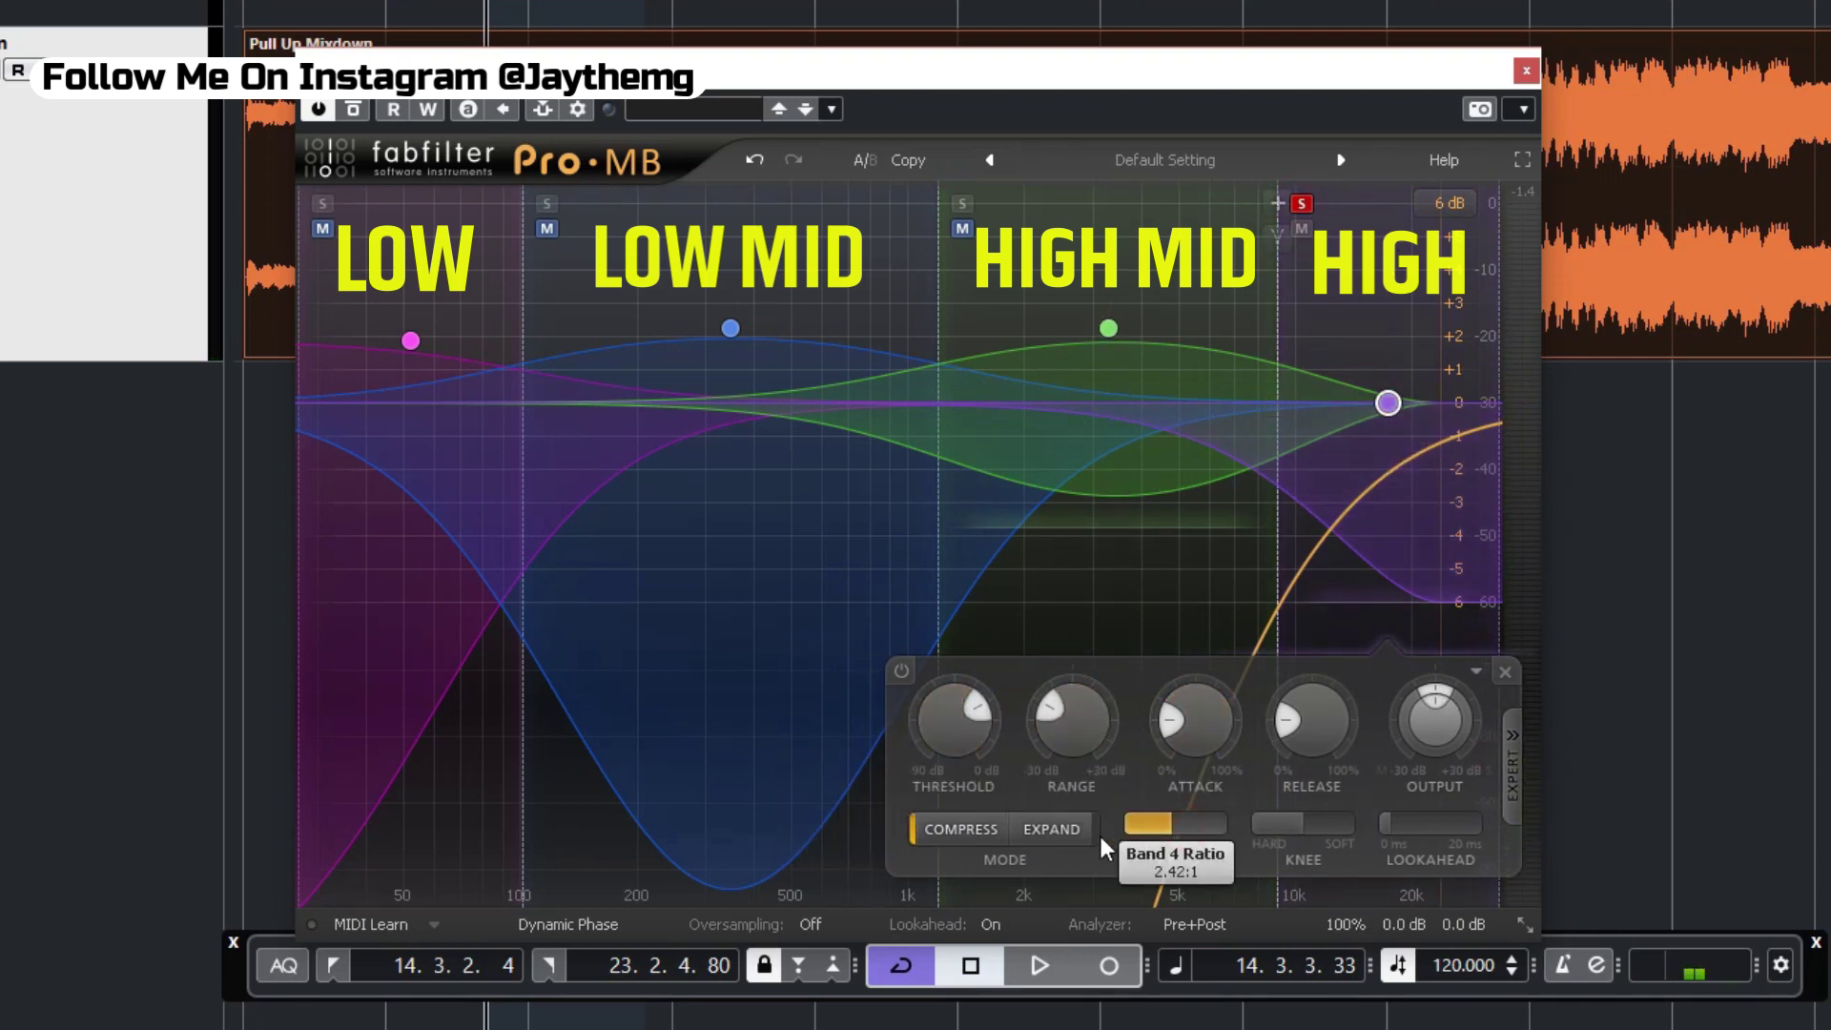
drag(1101, 838, 1050, 853)
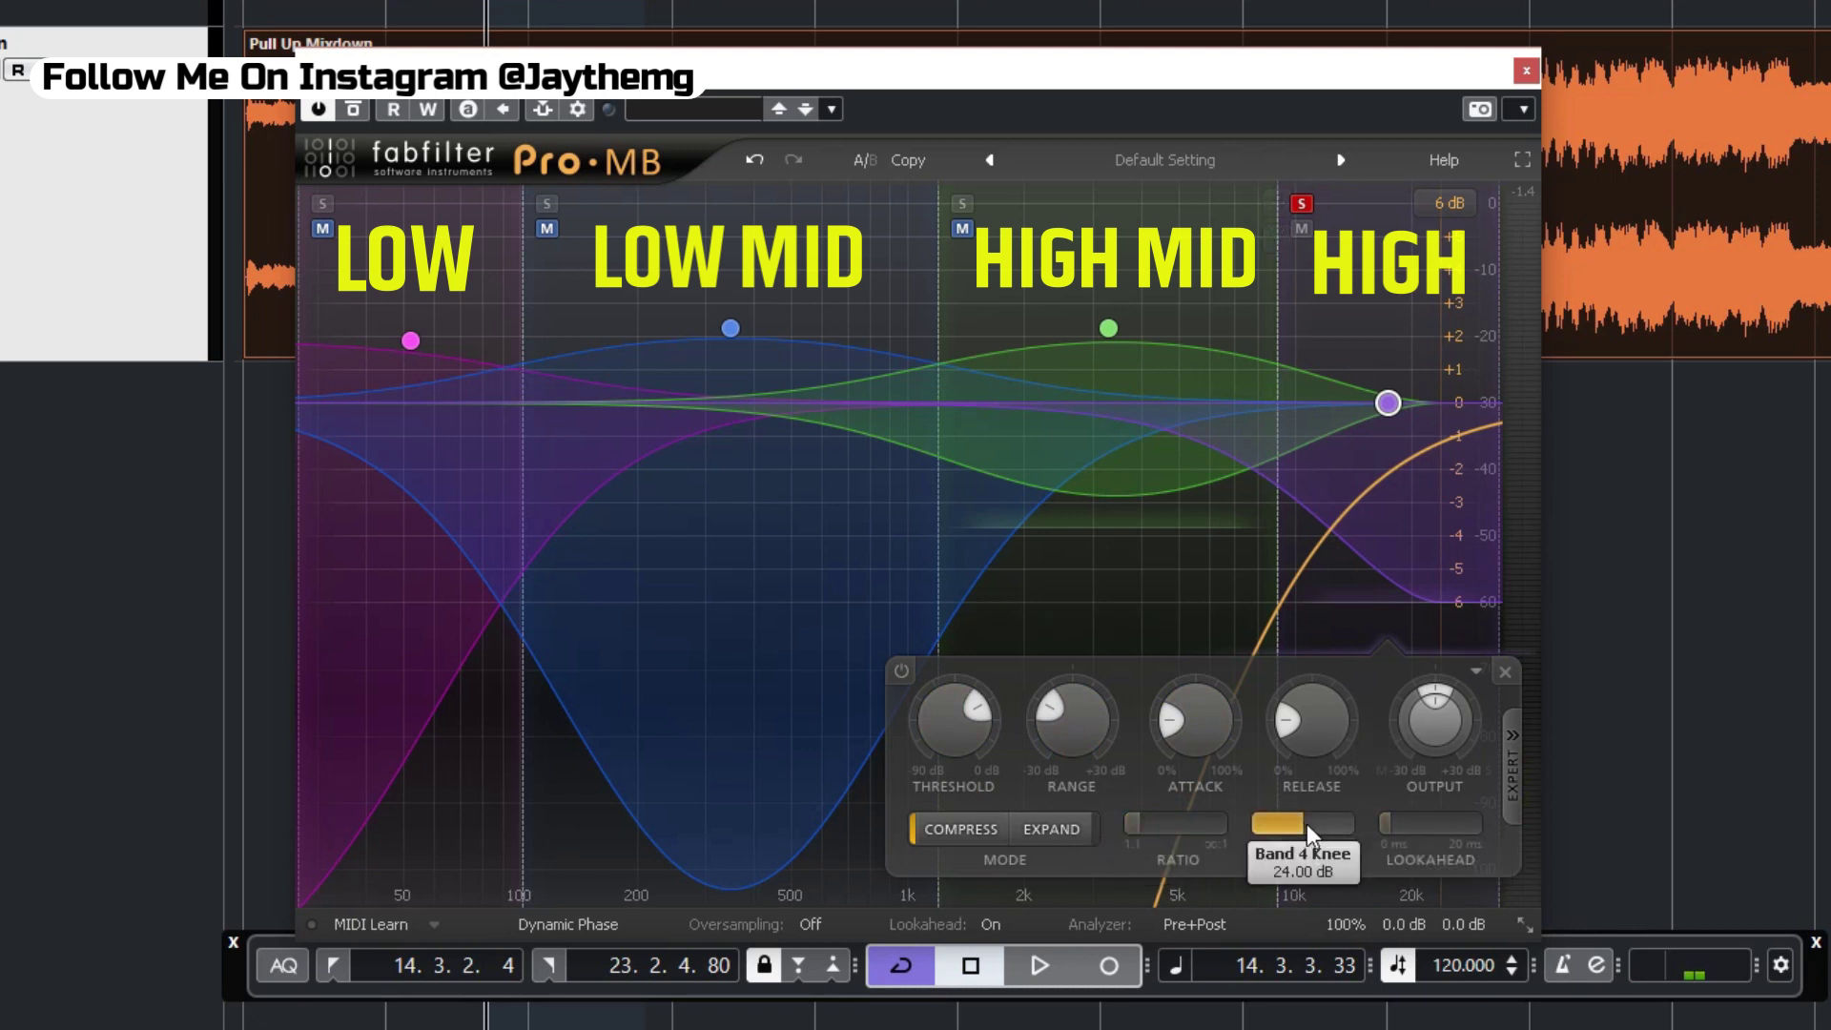
drag(1307, 824, 1429, 803)
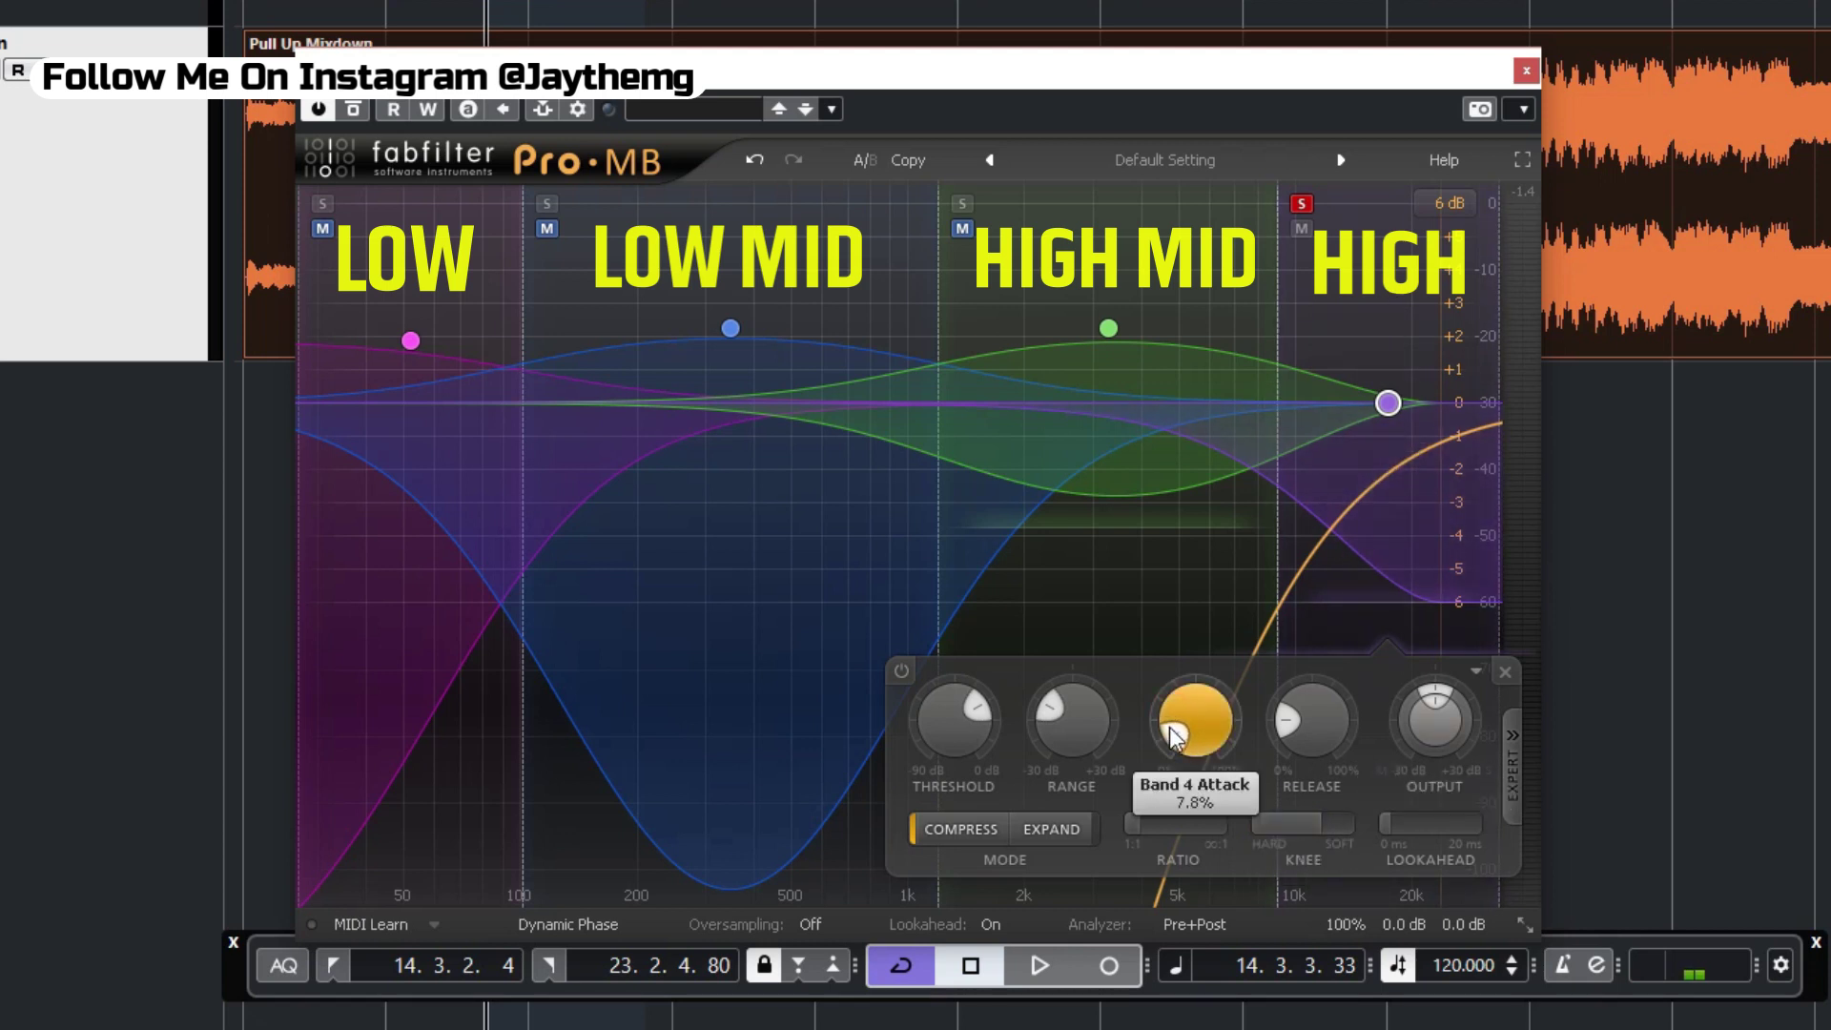
Set the high band's range to about -24.5 dB and extend the high-mid band's gain reduction range too.
scroll(1058, 735, down, 5)
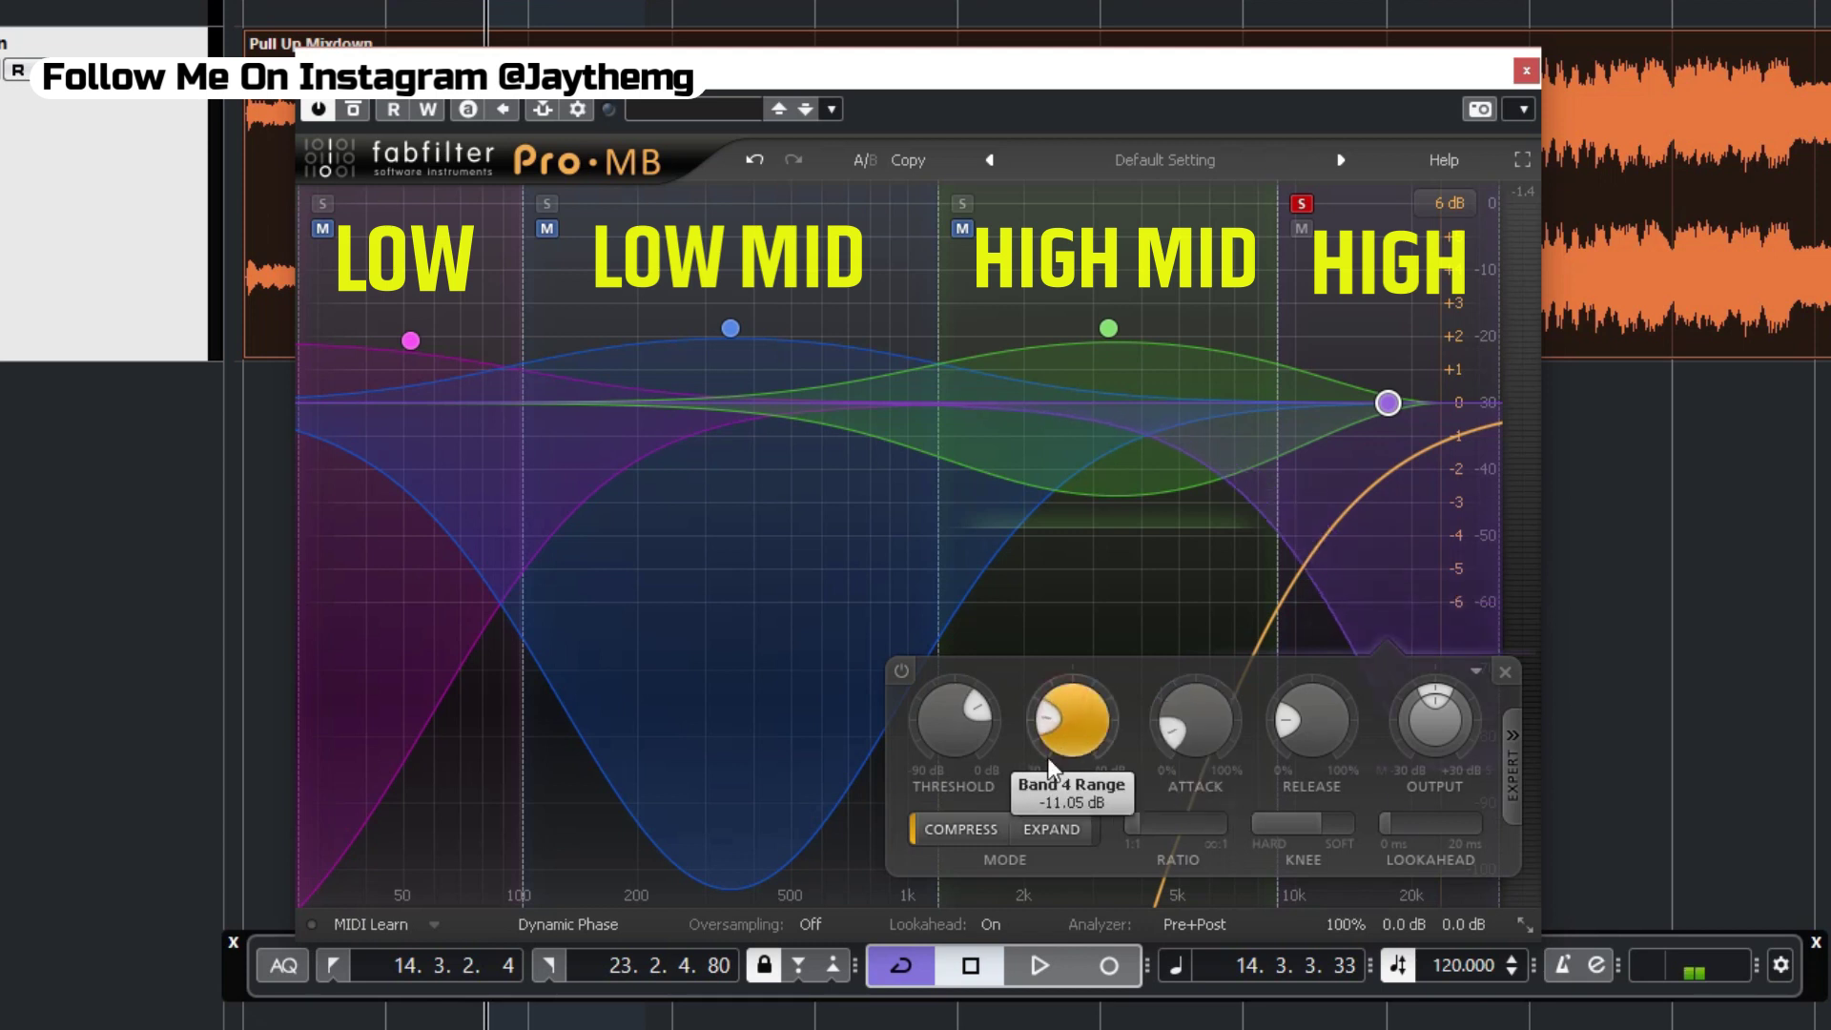
scroll(1061, 729, down, 3)
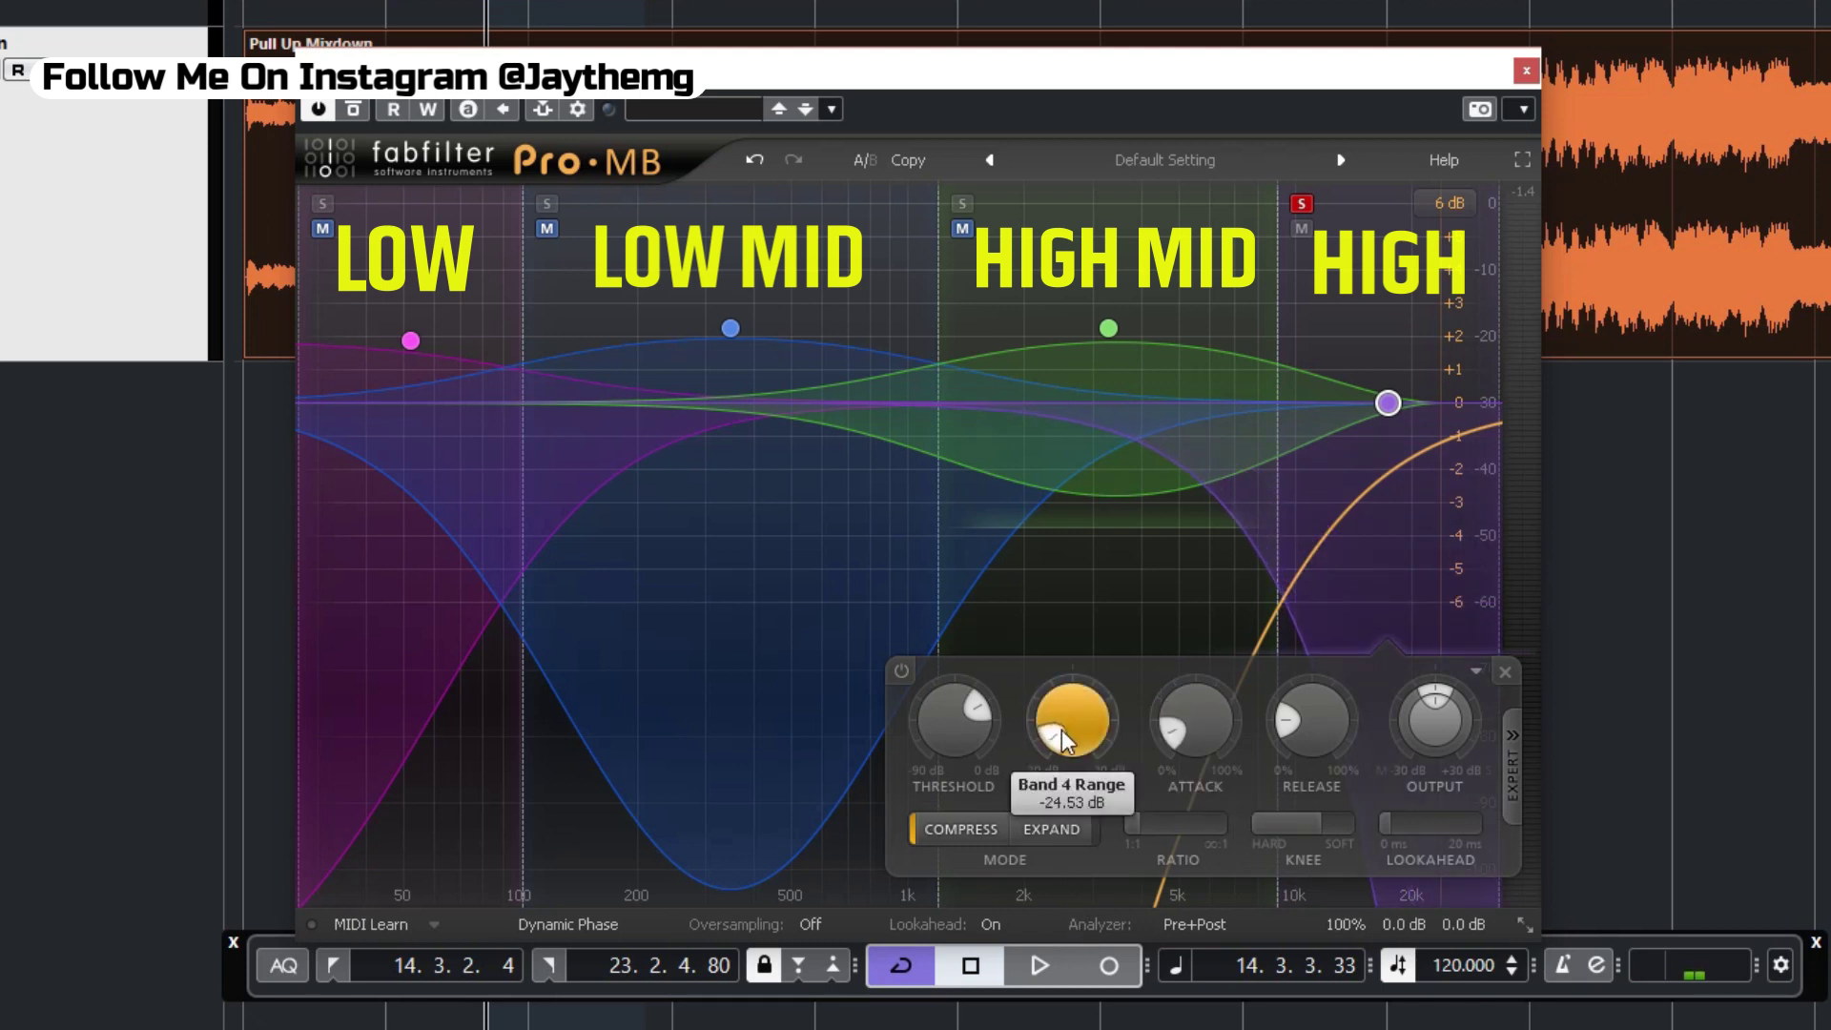
click(1108, 328)
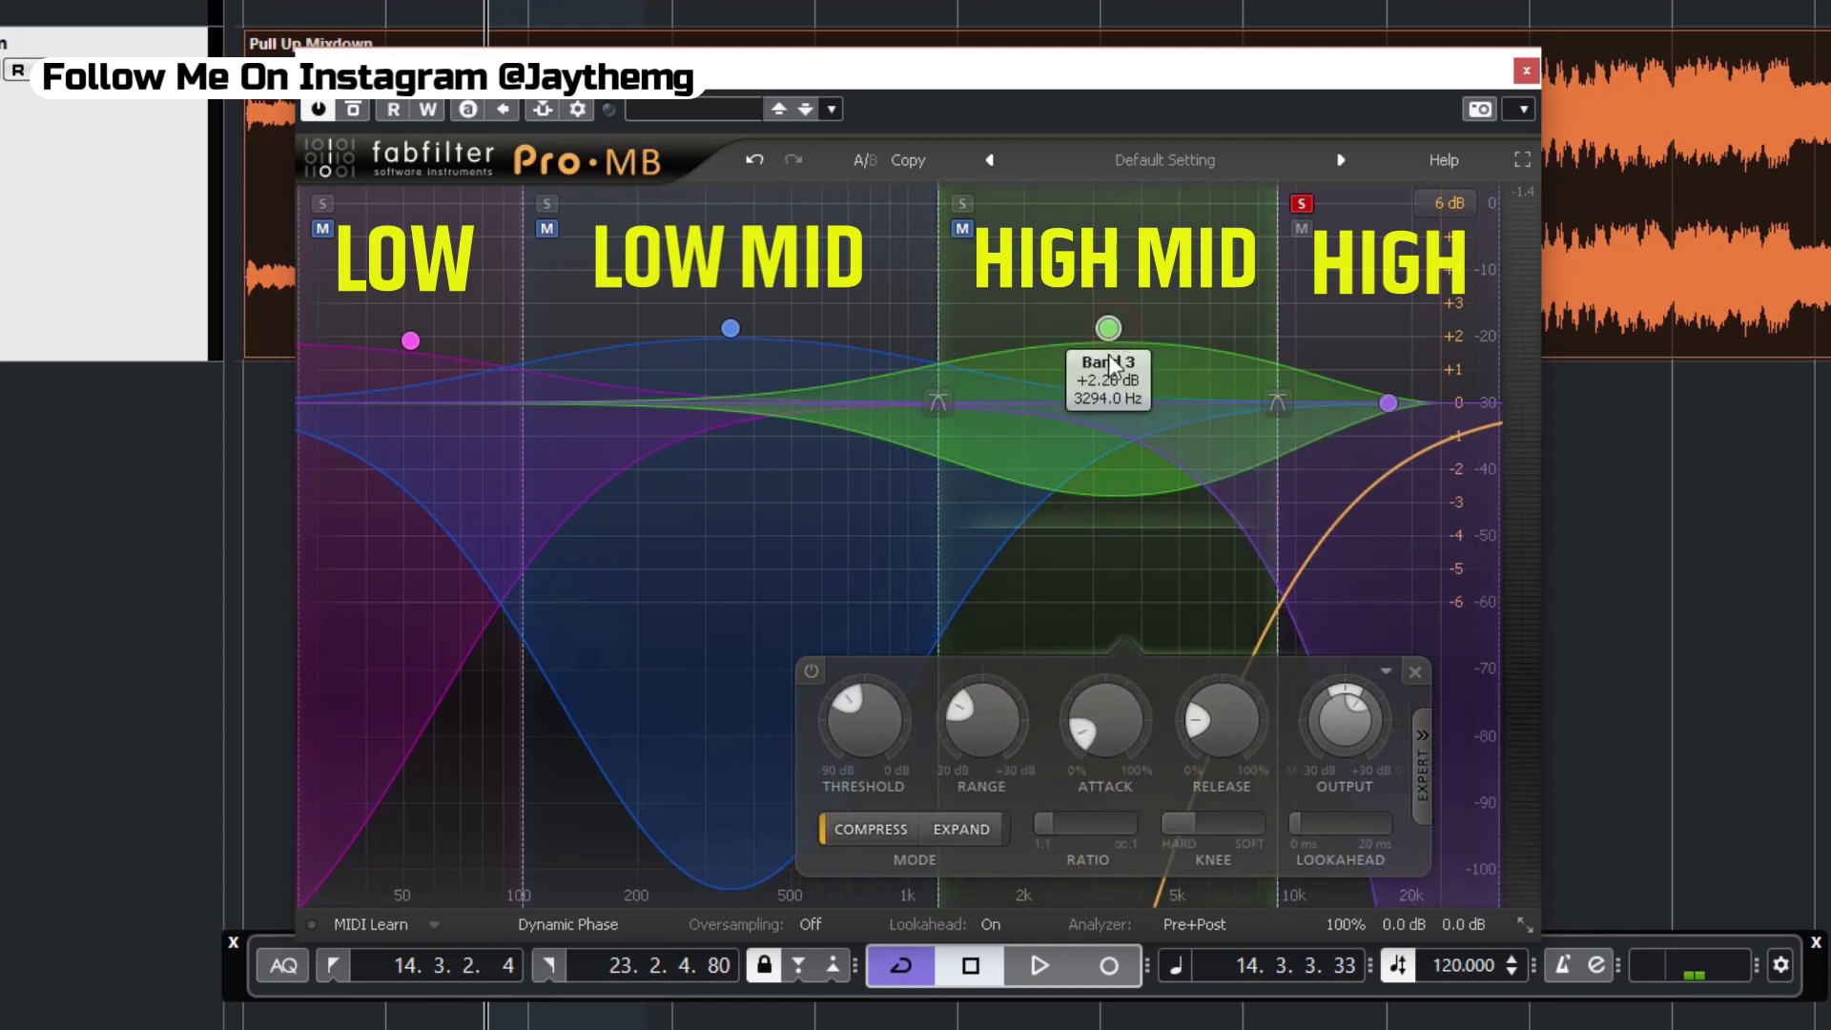
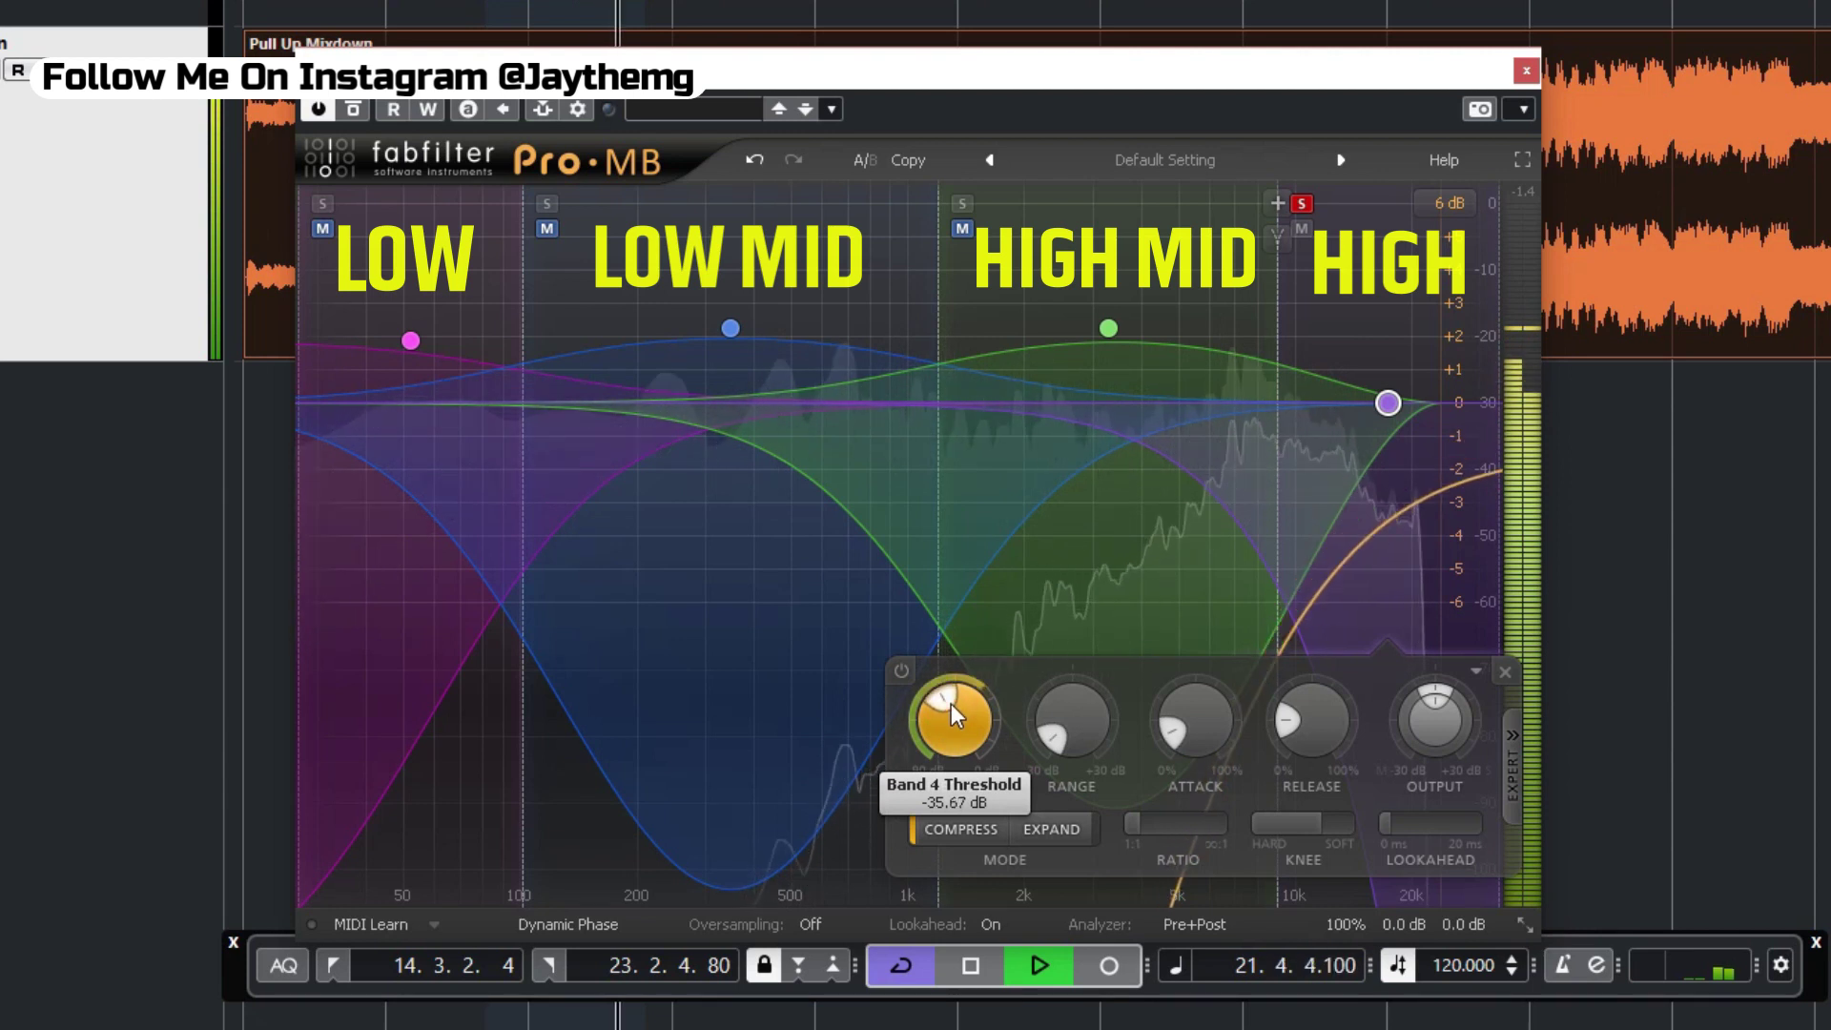
Raise the high band's output level to slightly above +2 dB and compare the band bypassed and active during playback.
drag(1429, 723, 1433, 656)
mouse_move(1433, 731)
mouse_down()
mouse_move(1432, 704)
mouse_move(1433, 727)
mouse_up()
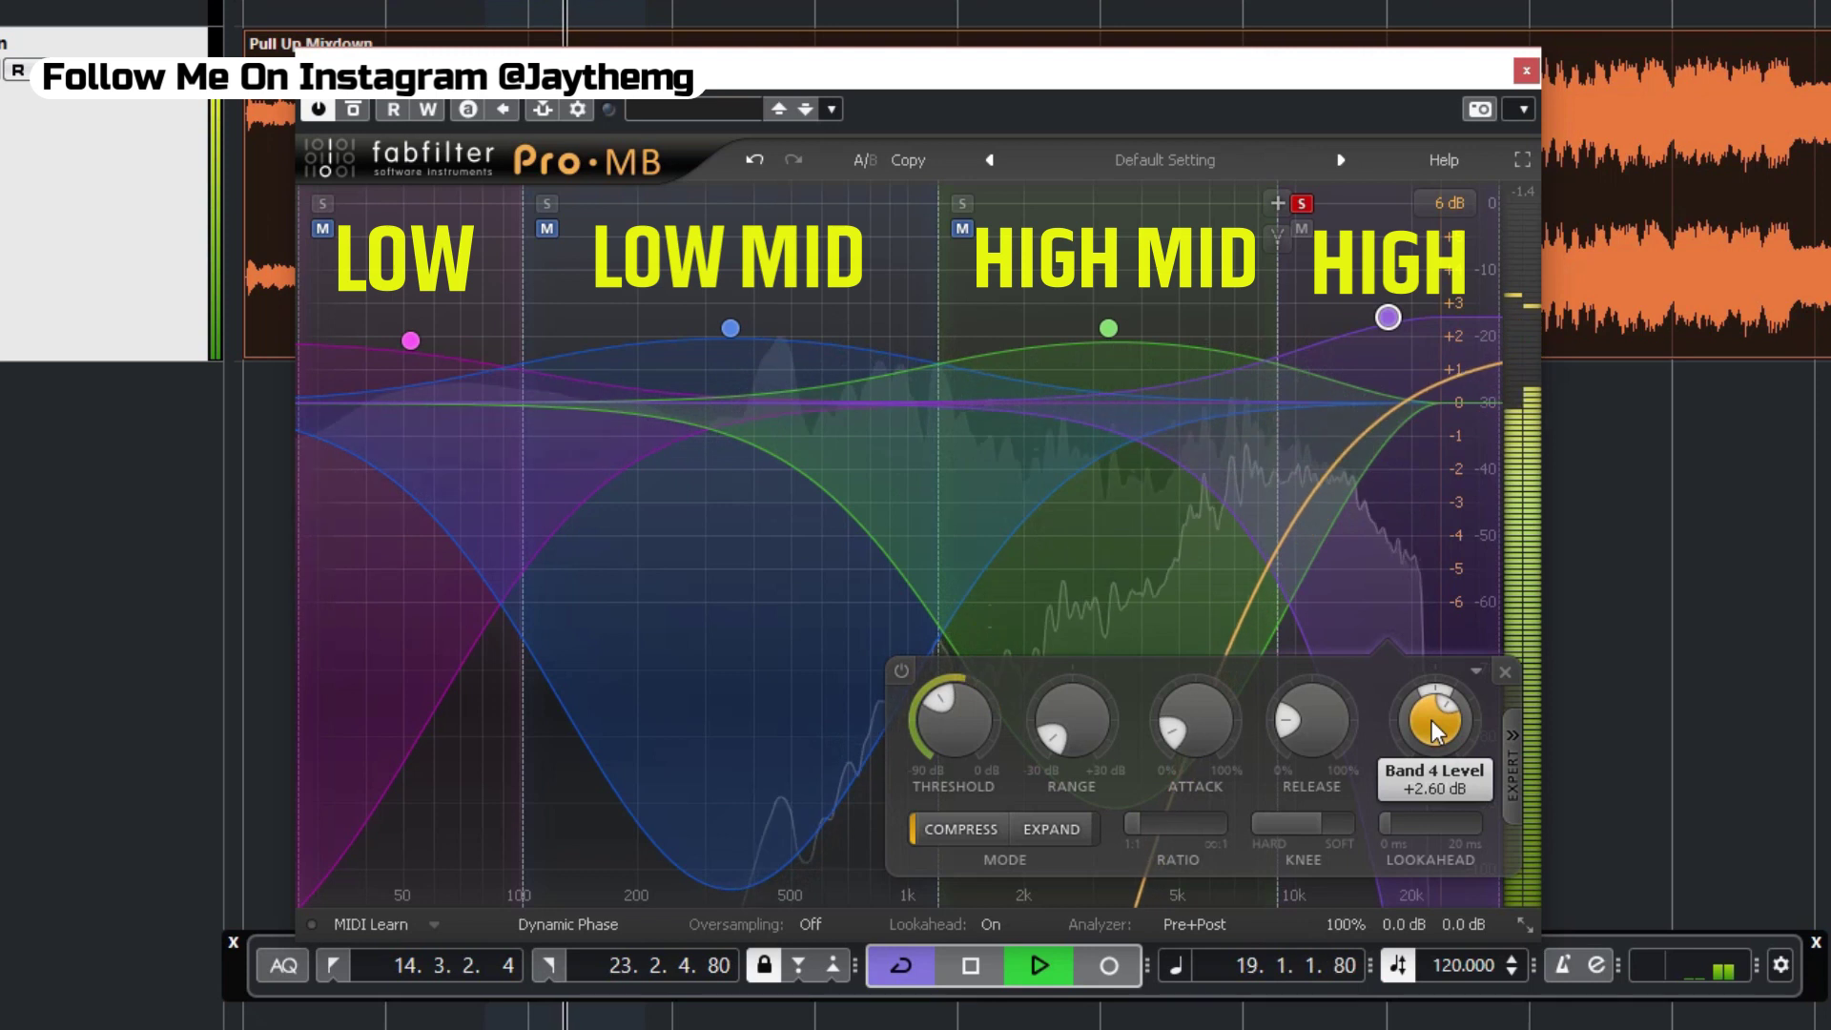
click(901, 672)
click(902, 673)
key(space)
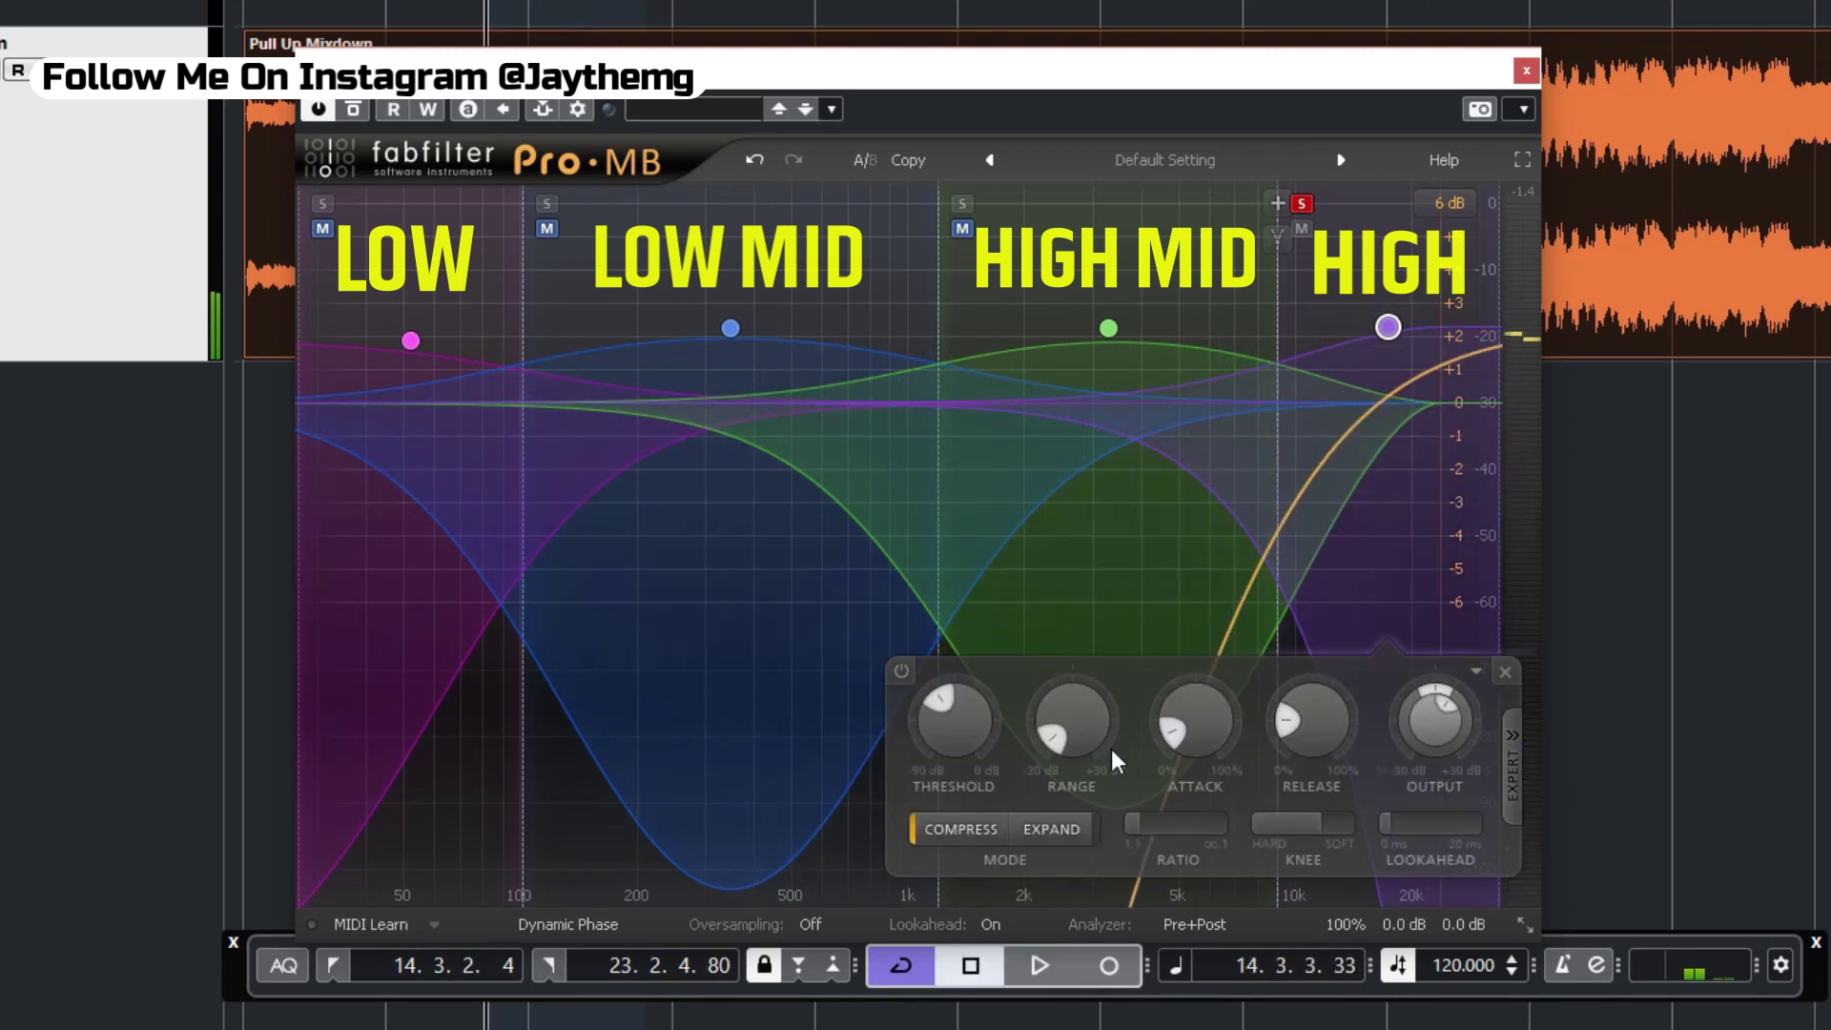
Remove the high band's solo and toggle the whole plug-in's bypass on and off while the full mix plays.
click(1303, 203)
key(space)
drag(1181, 80, 1222, 127)
click(394, 156)
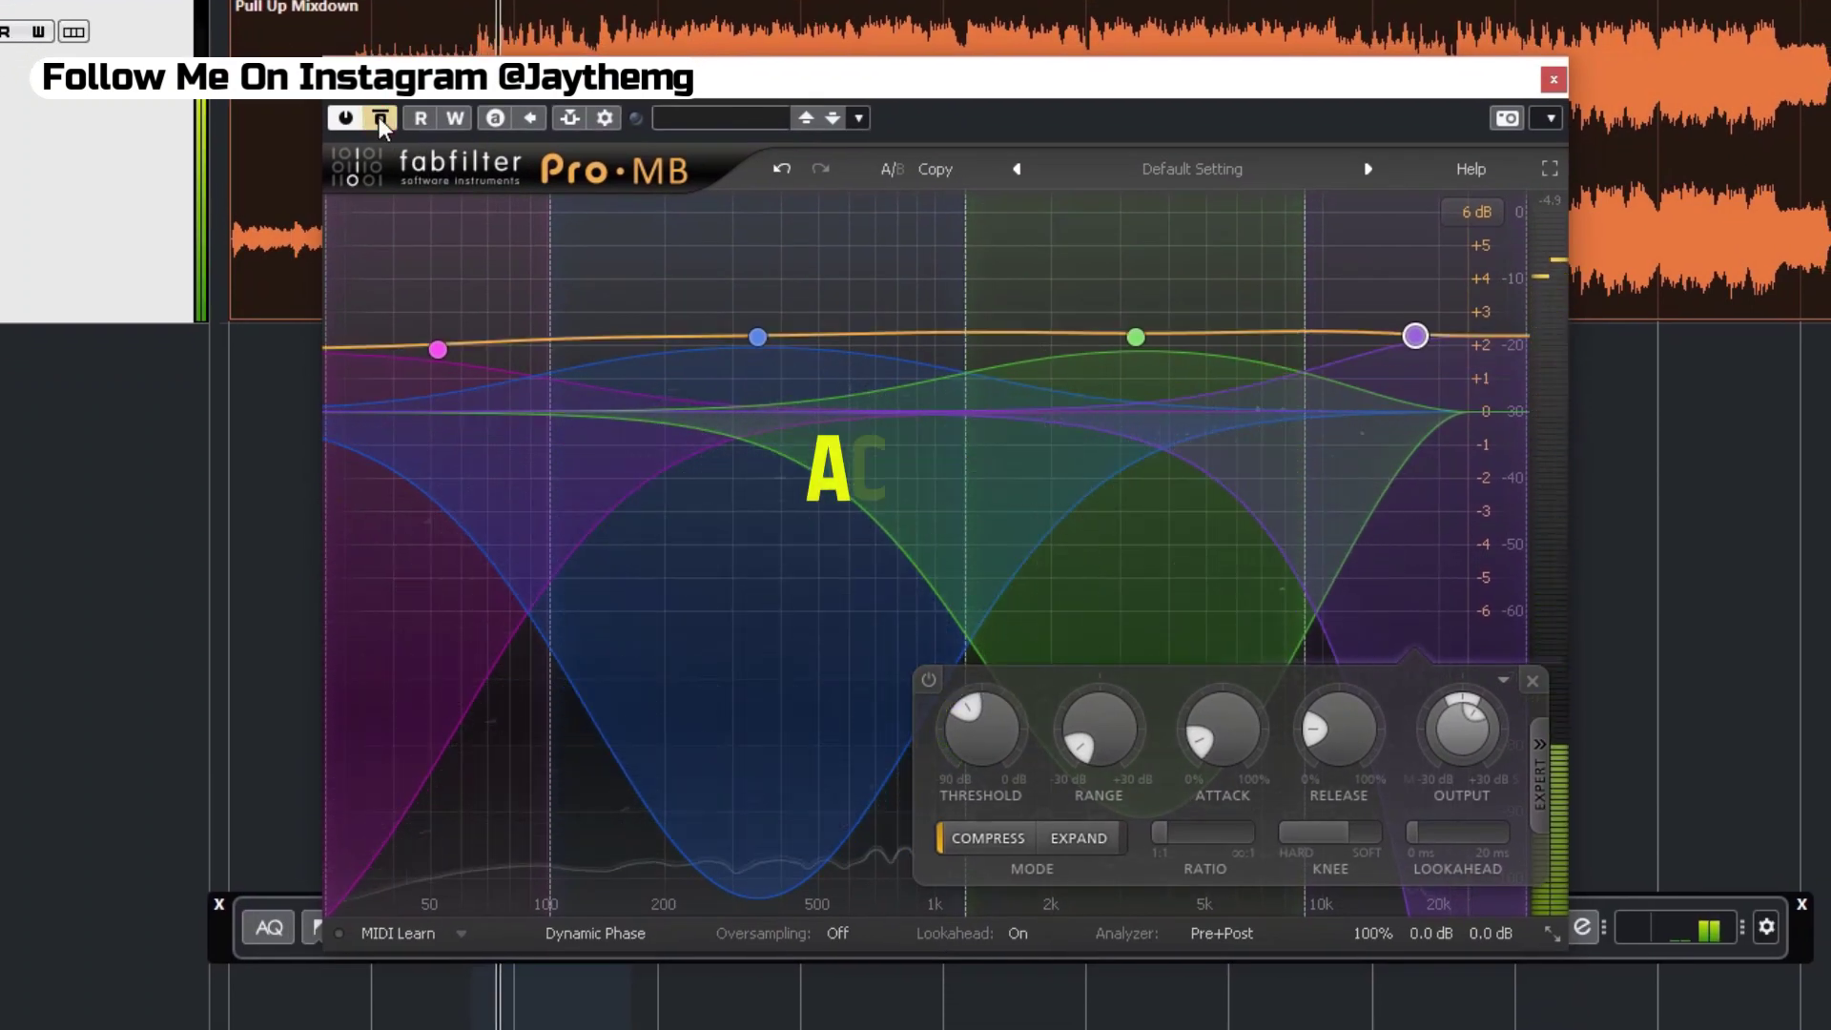
click(379, 117)
Raise the plug-in's overall output level to about +1.7 dB during playback.
mouse_move(1476, 931)
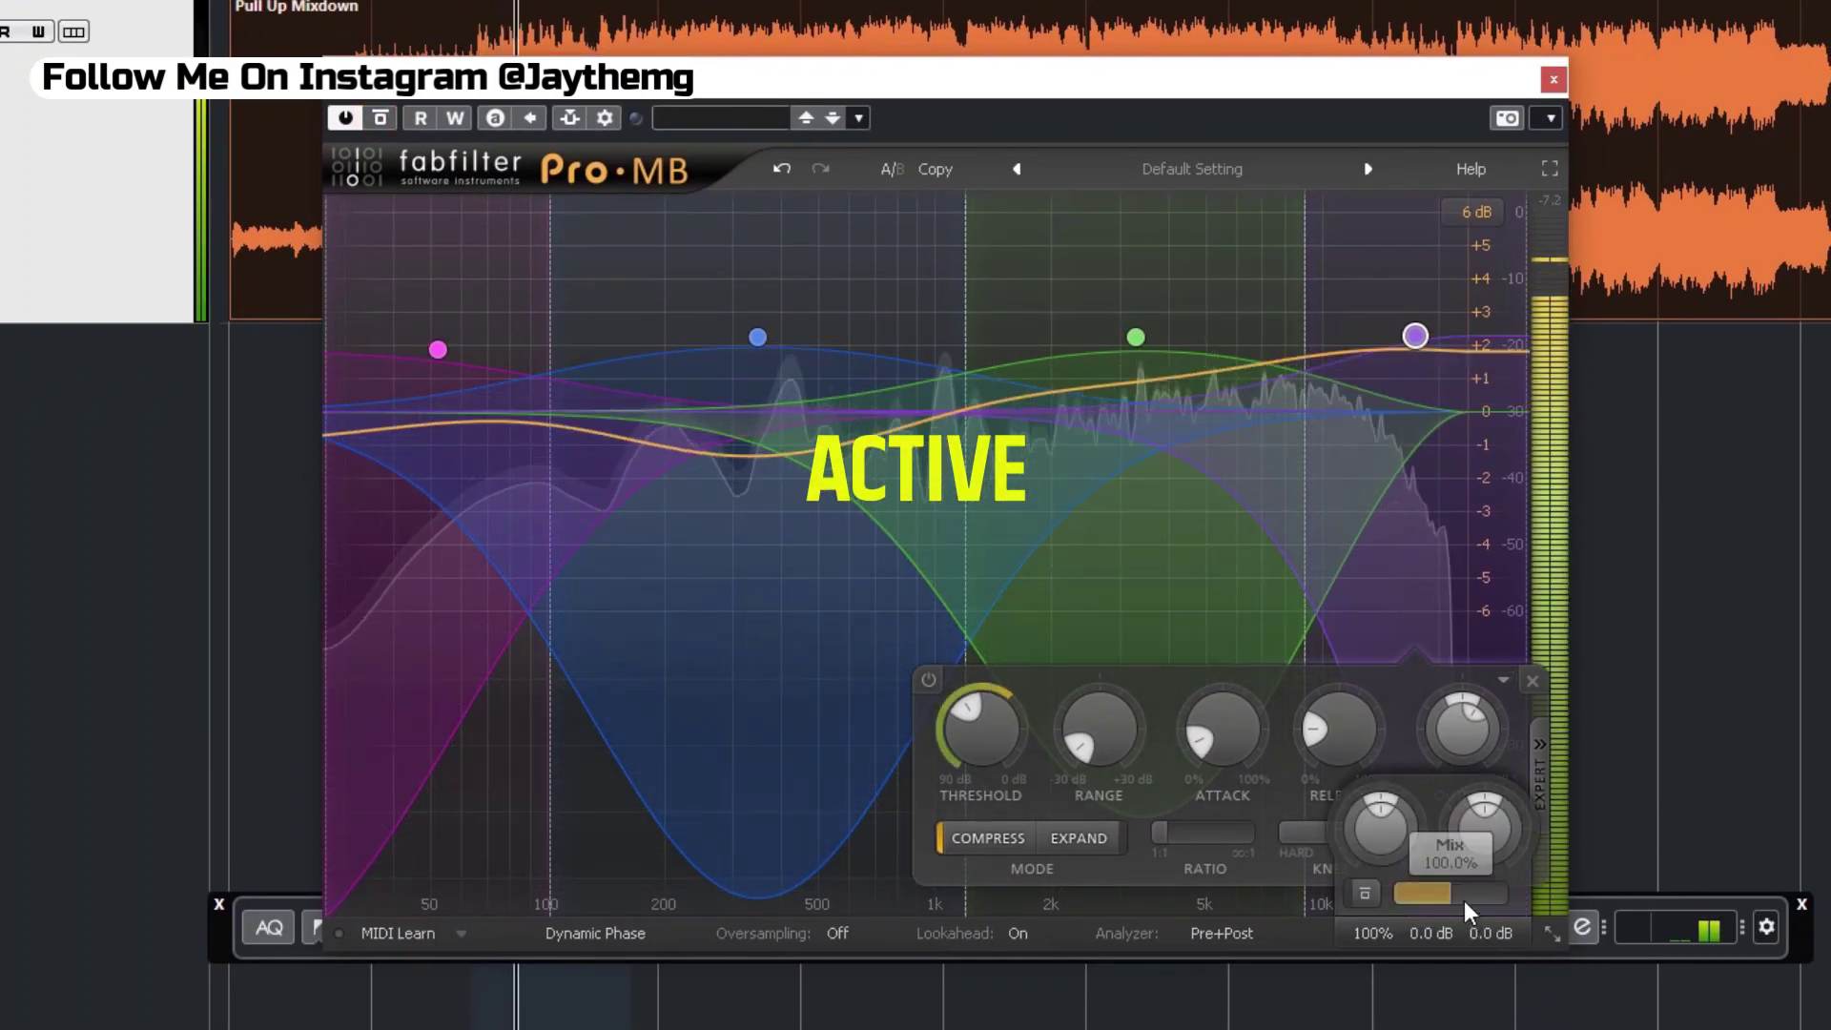
drag(1474, 841, 1474, 795)
scroll(1475, 818, up, 3)
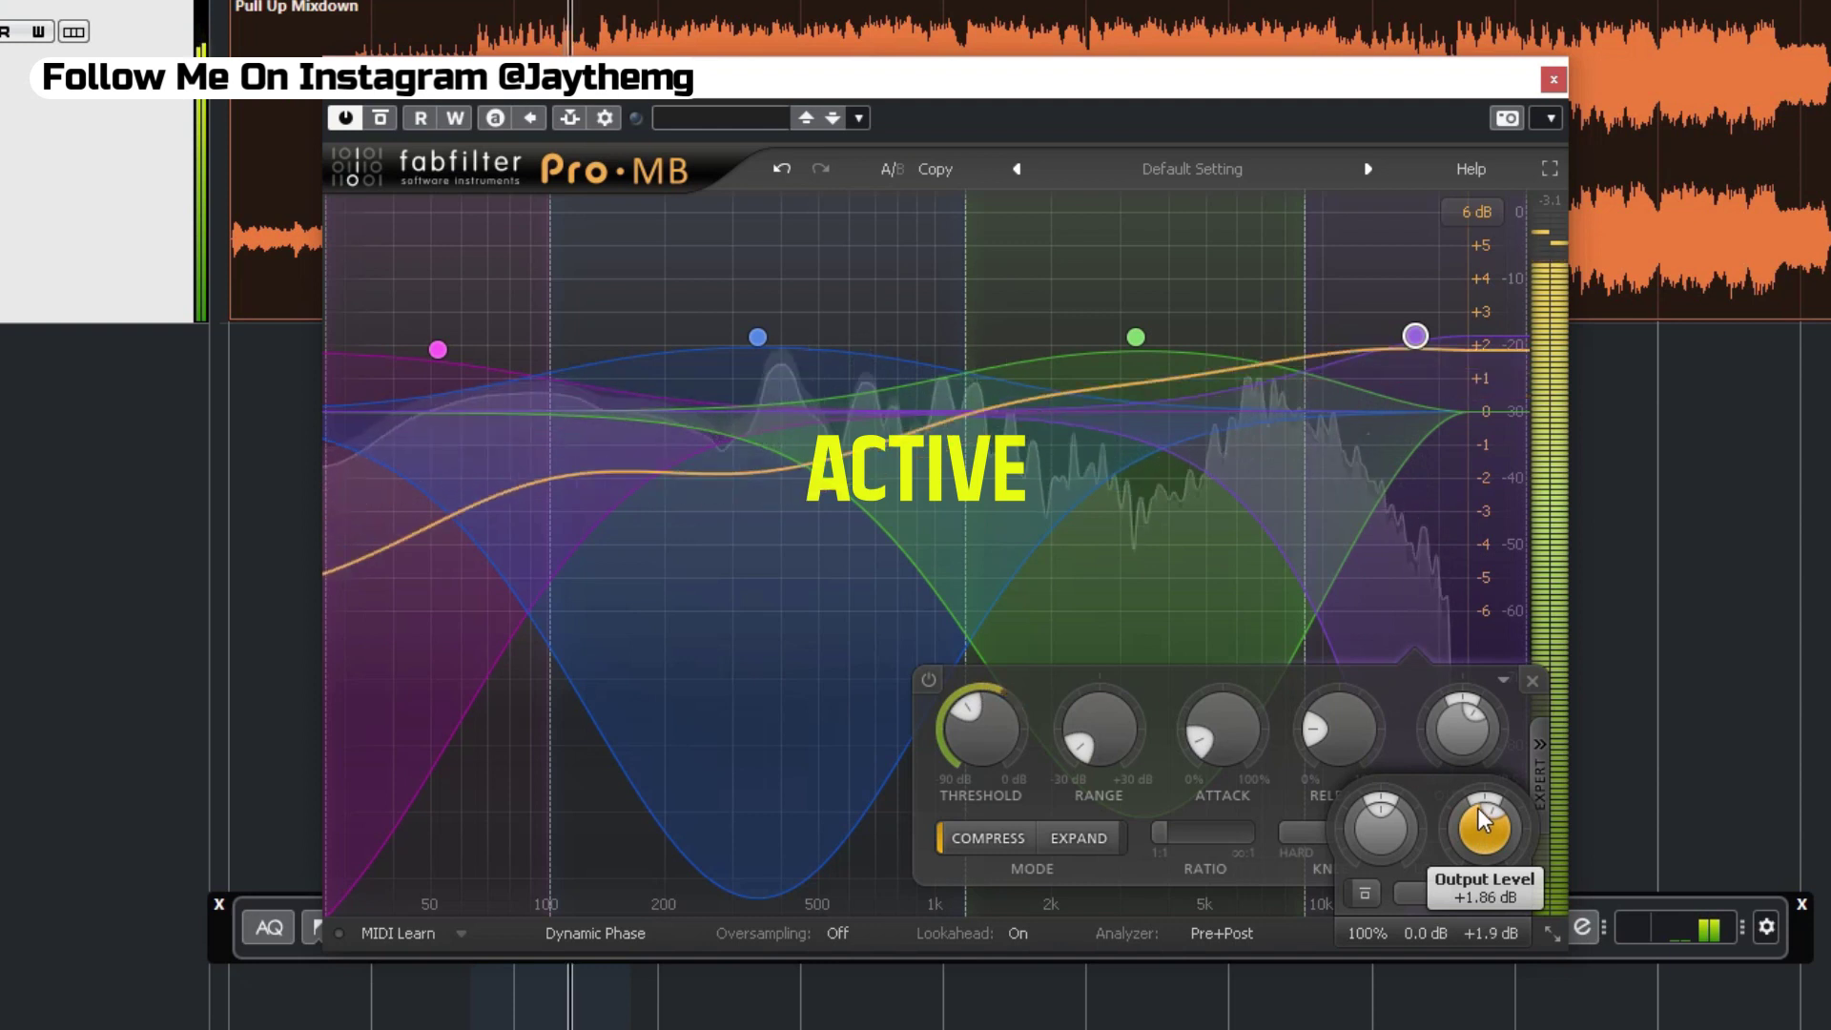
scroll(1480, 823, up, 1)
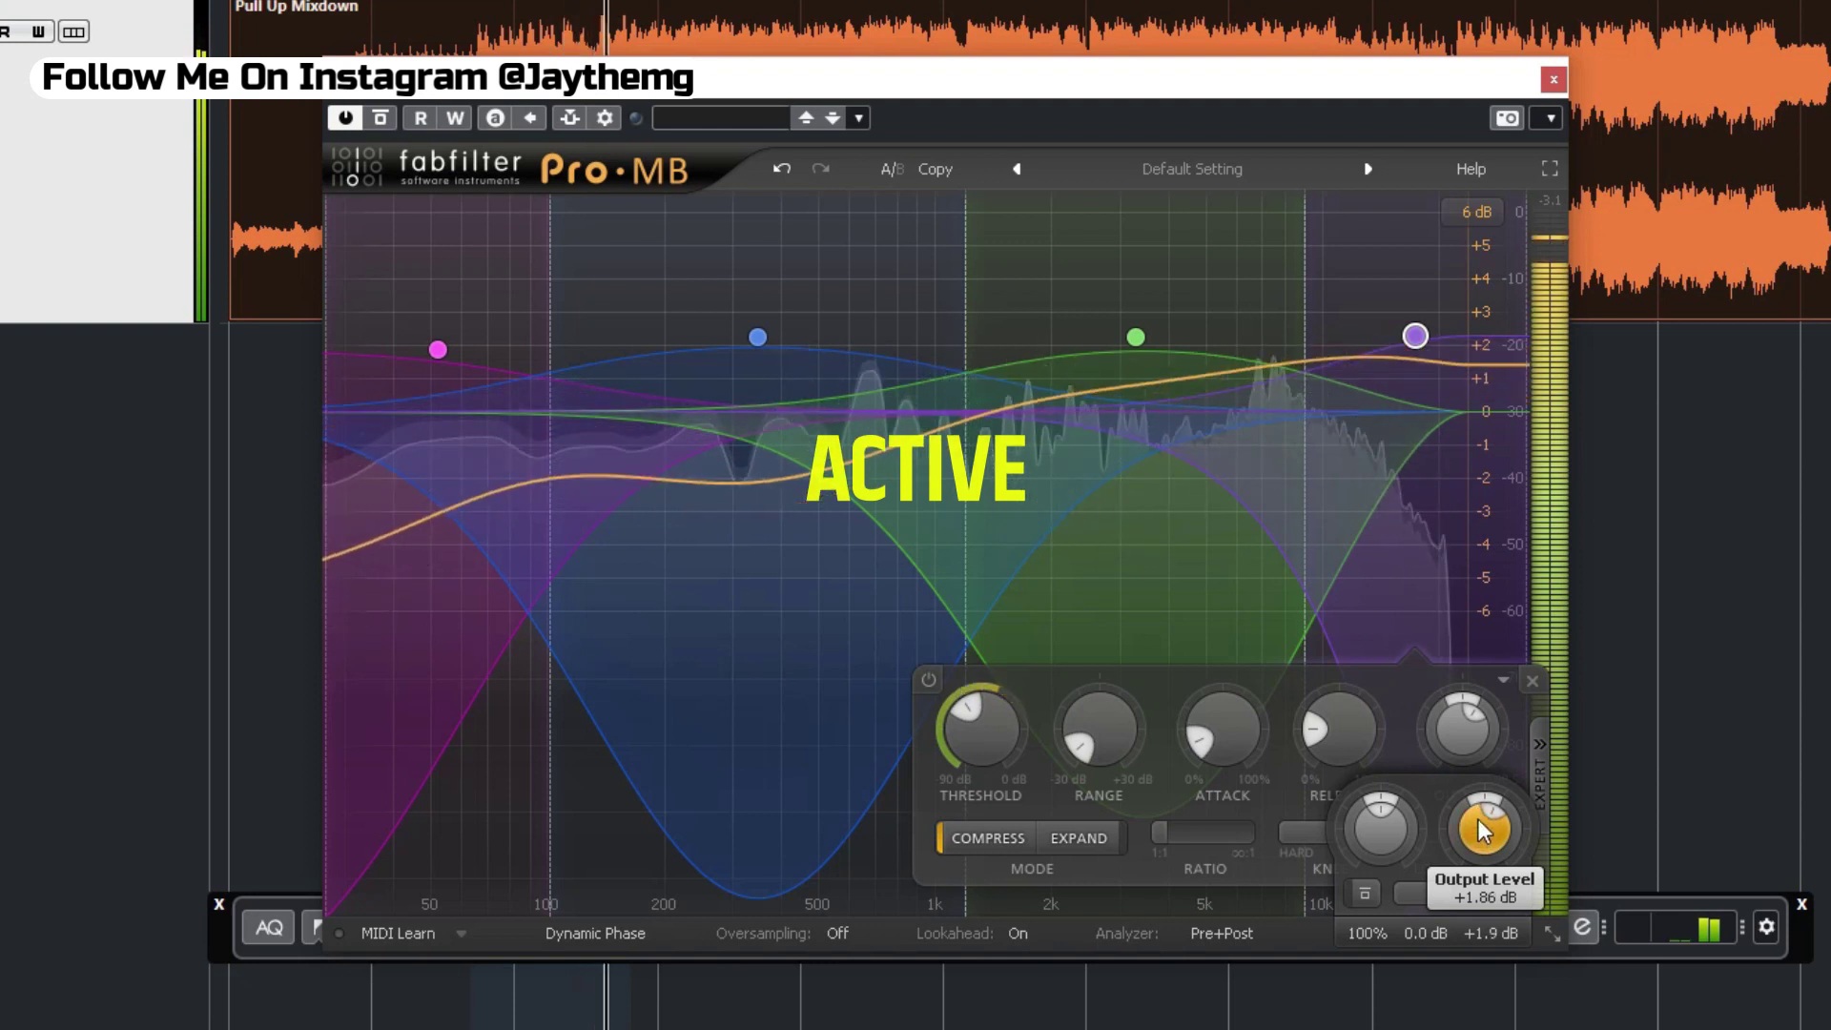
scroll(1481, 826, down, 3)
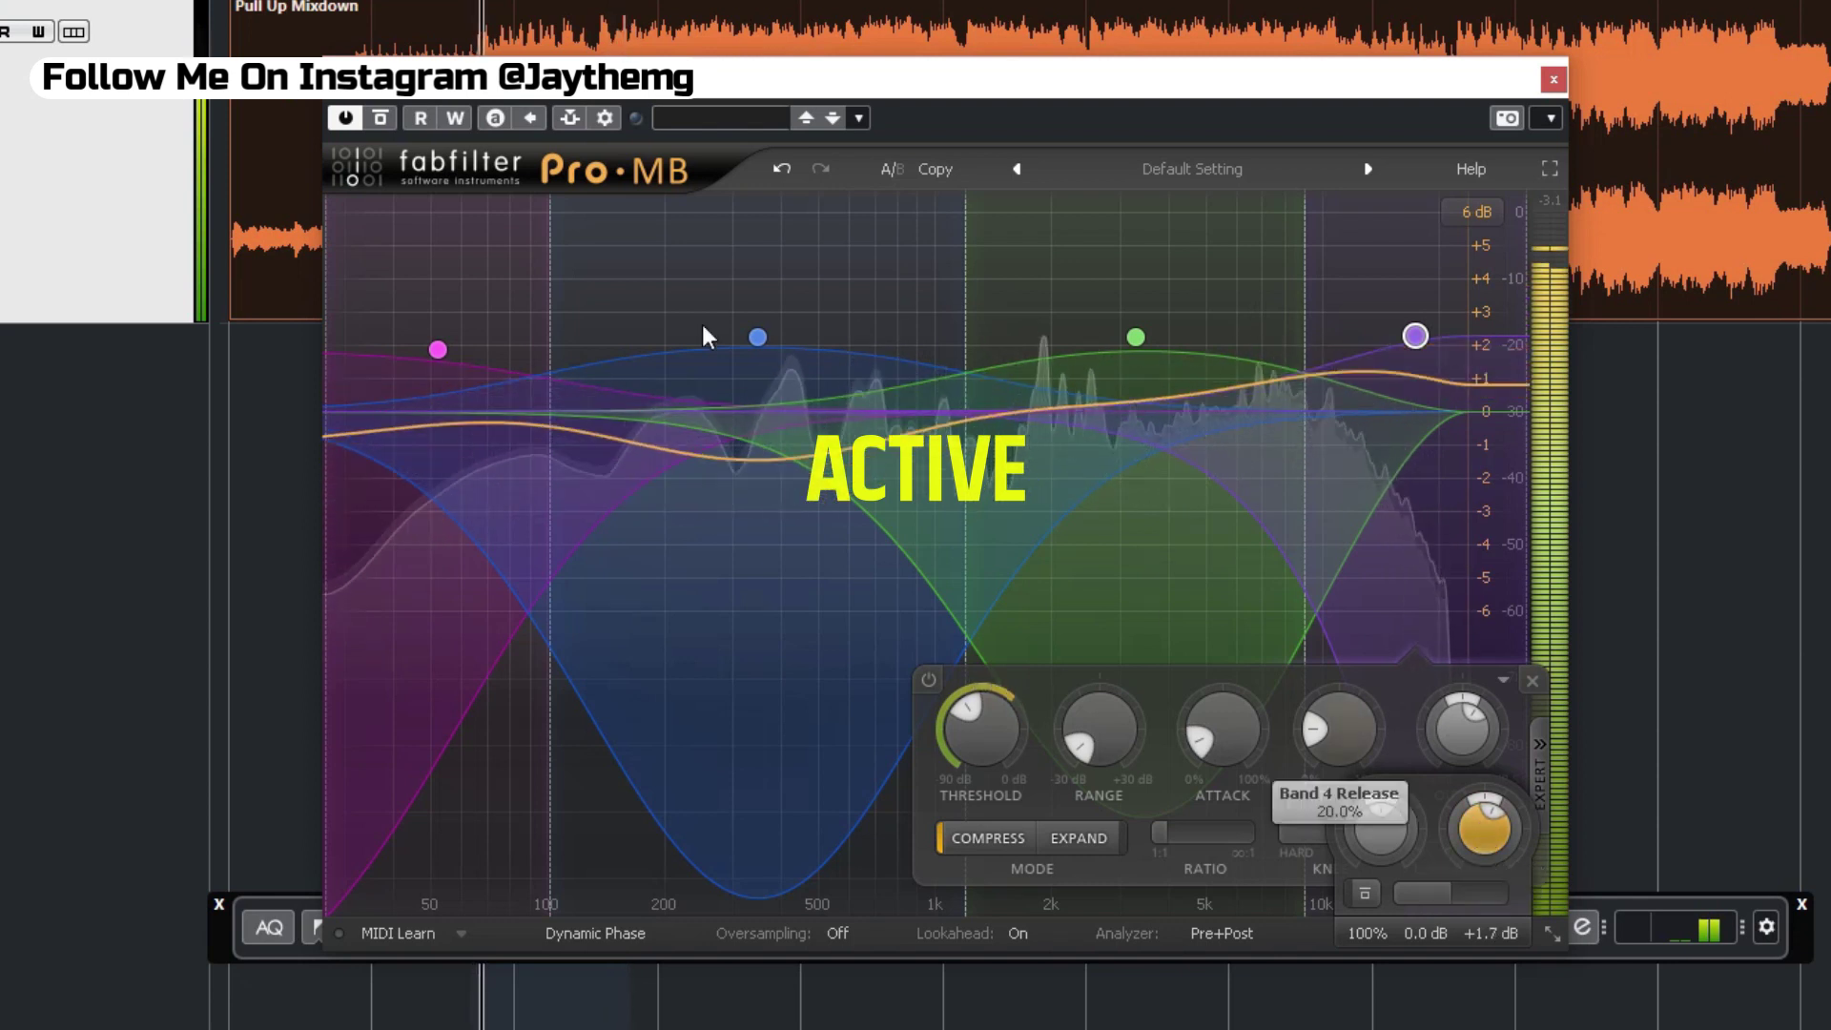
Compare the full mix with the multiband compressor bypassed and active at the new output level, then stop playback.
click(379, 119)
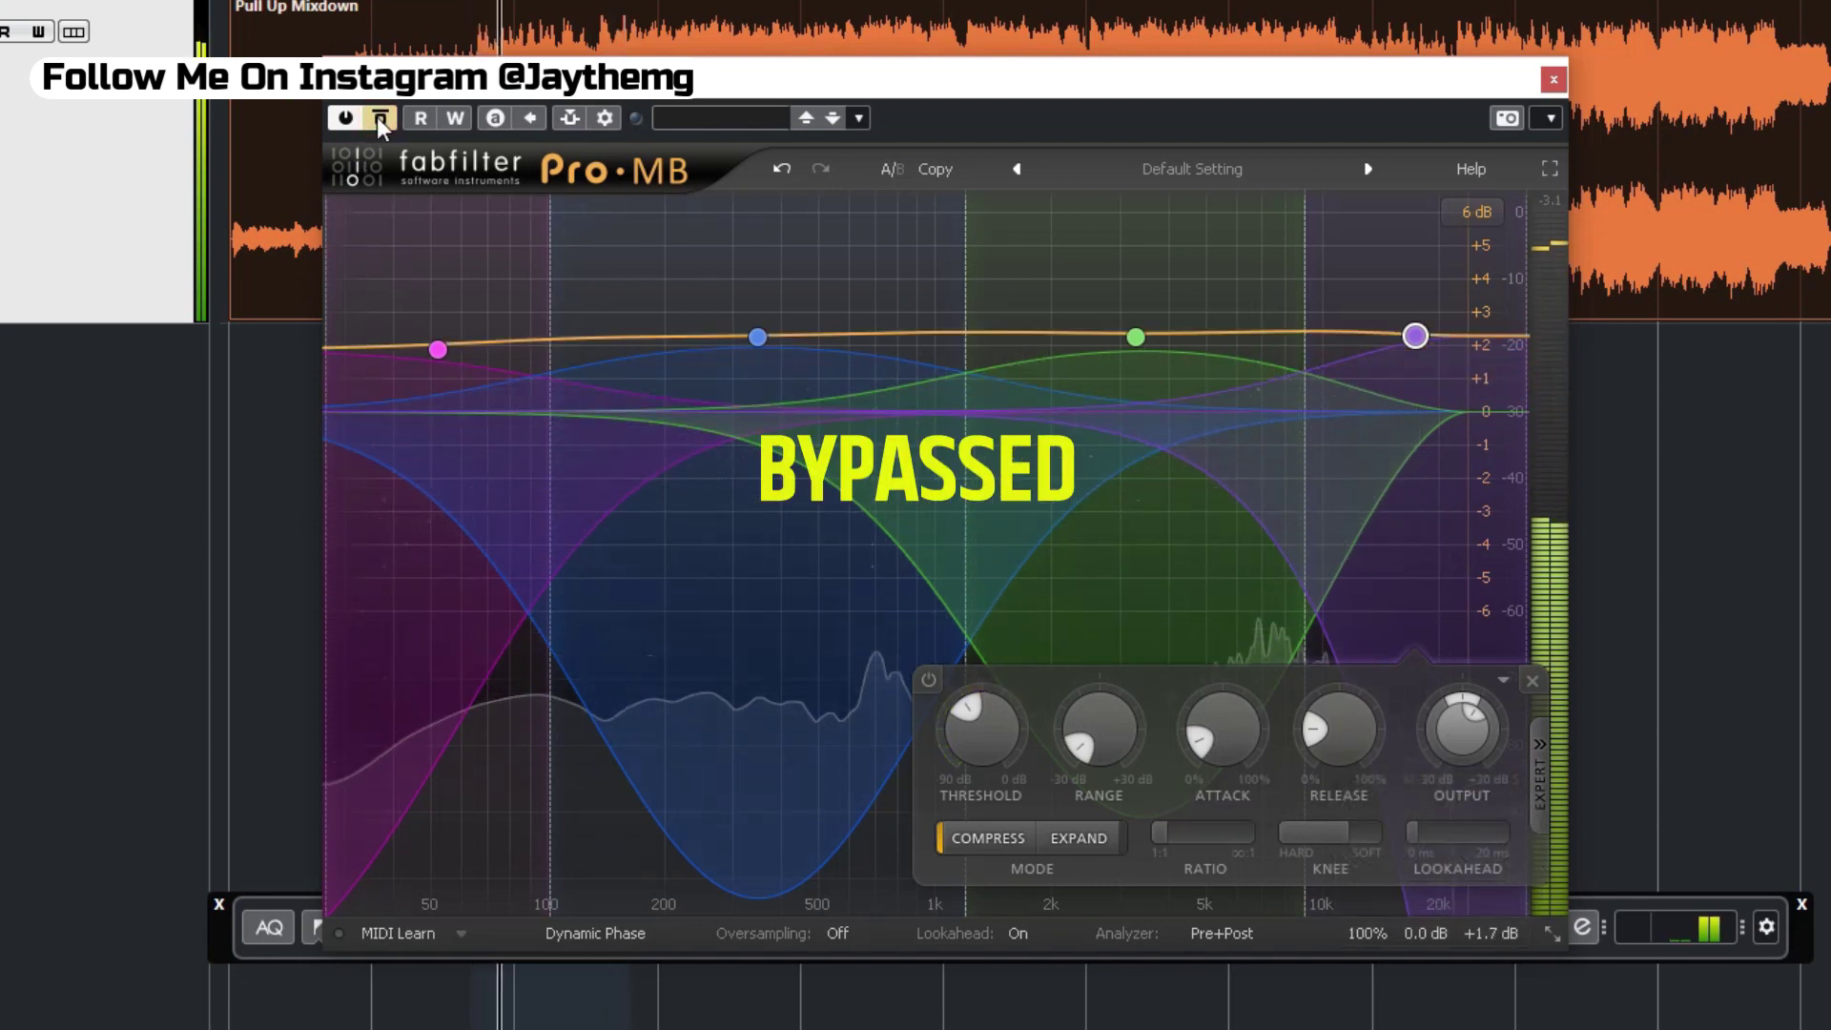
click(380, 118)
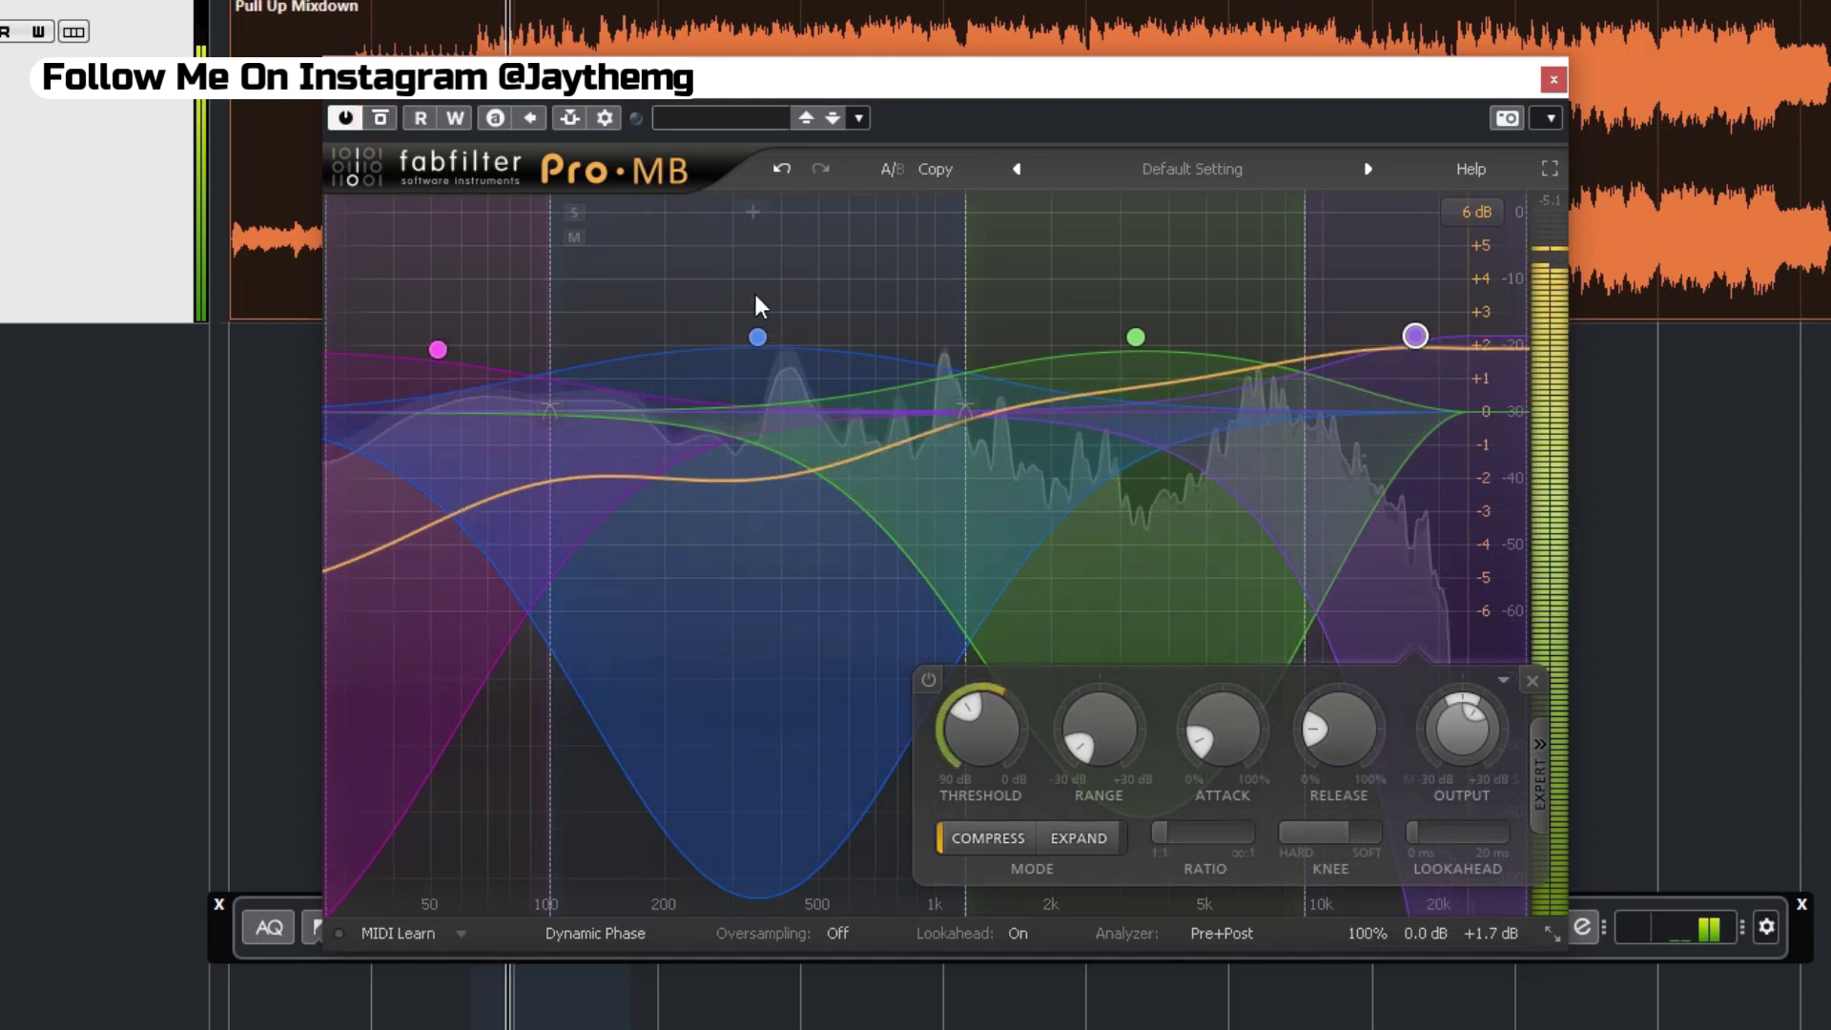
click(382, 118)
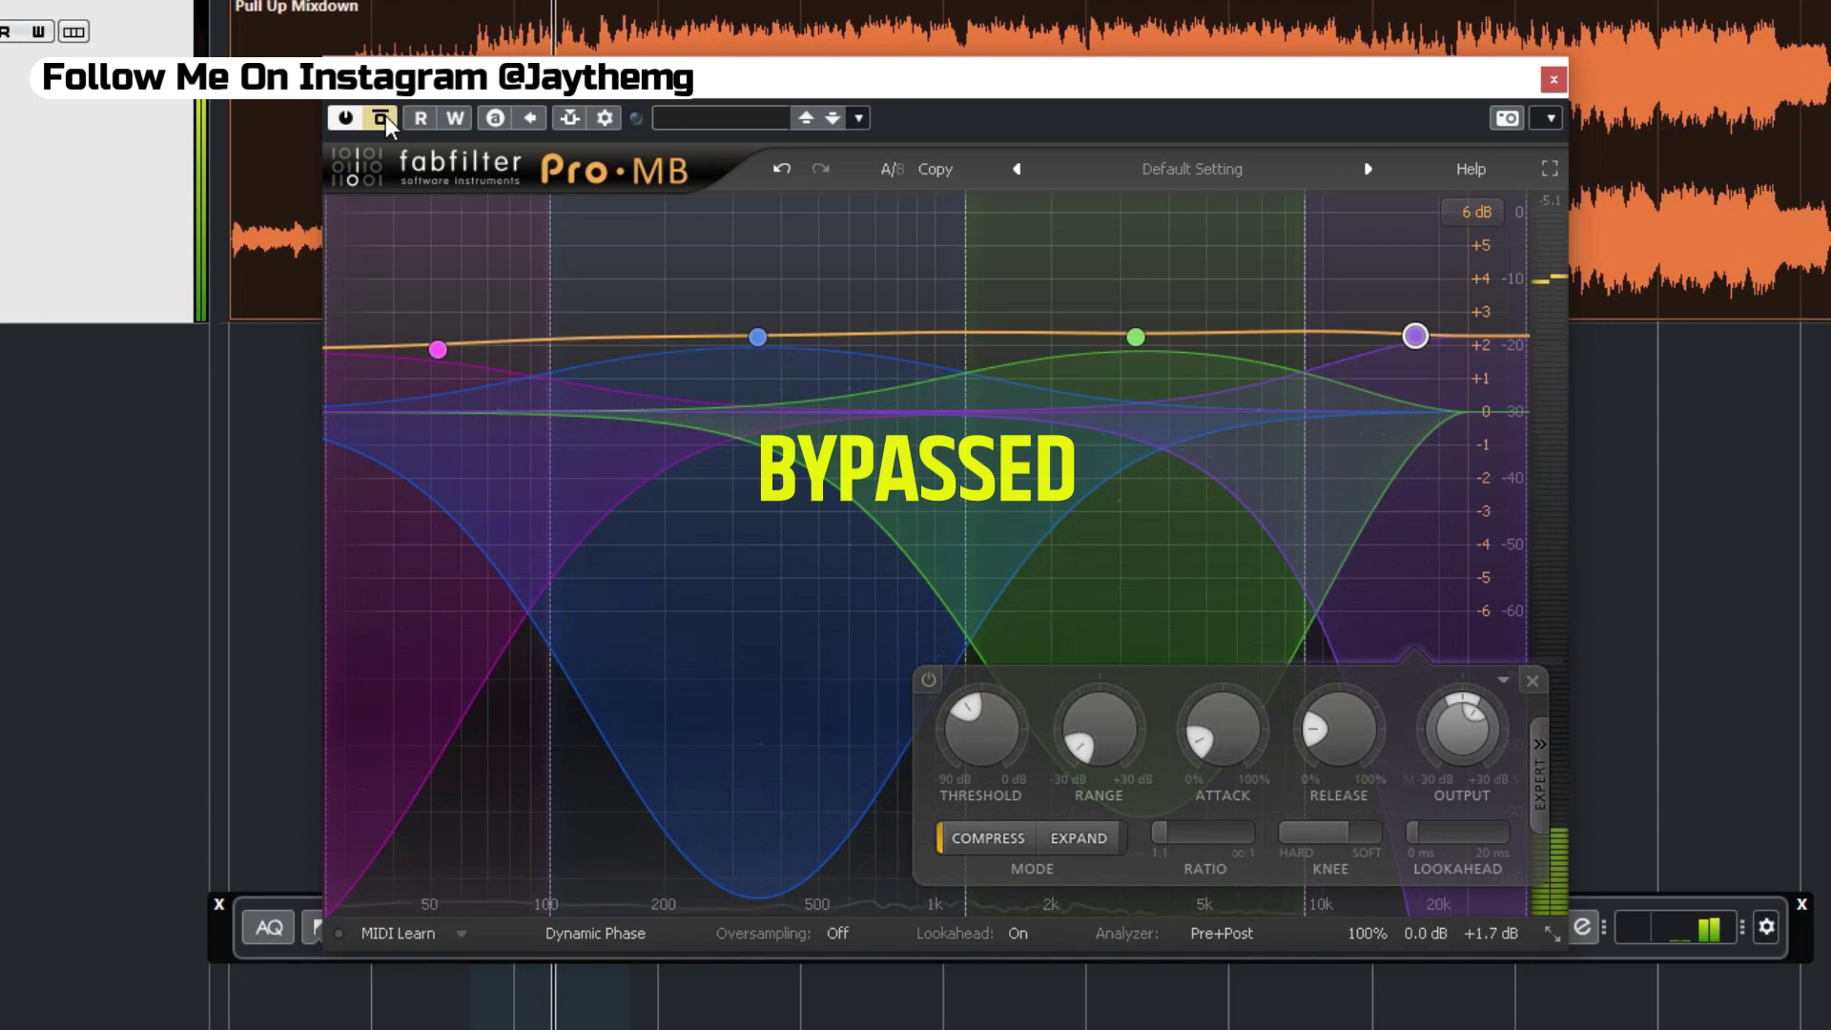
click(385, 116)
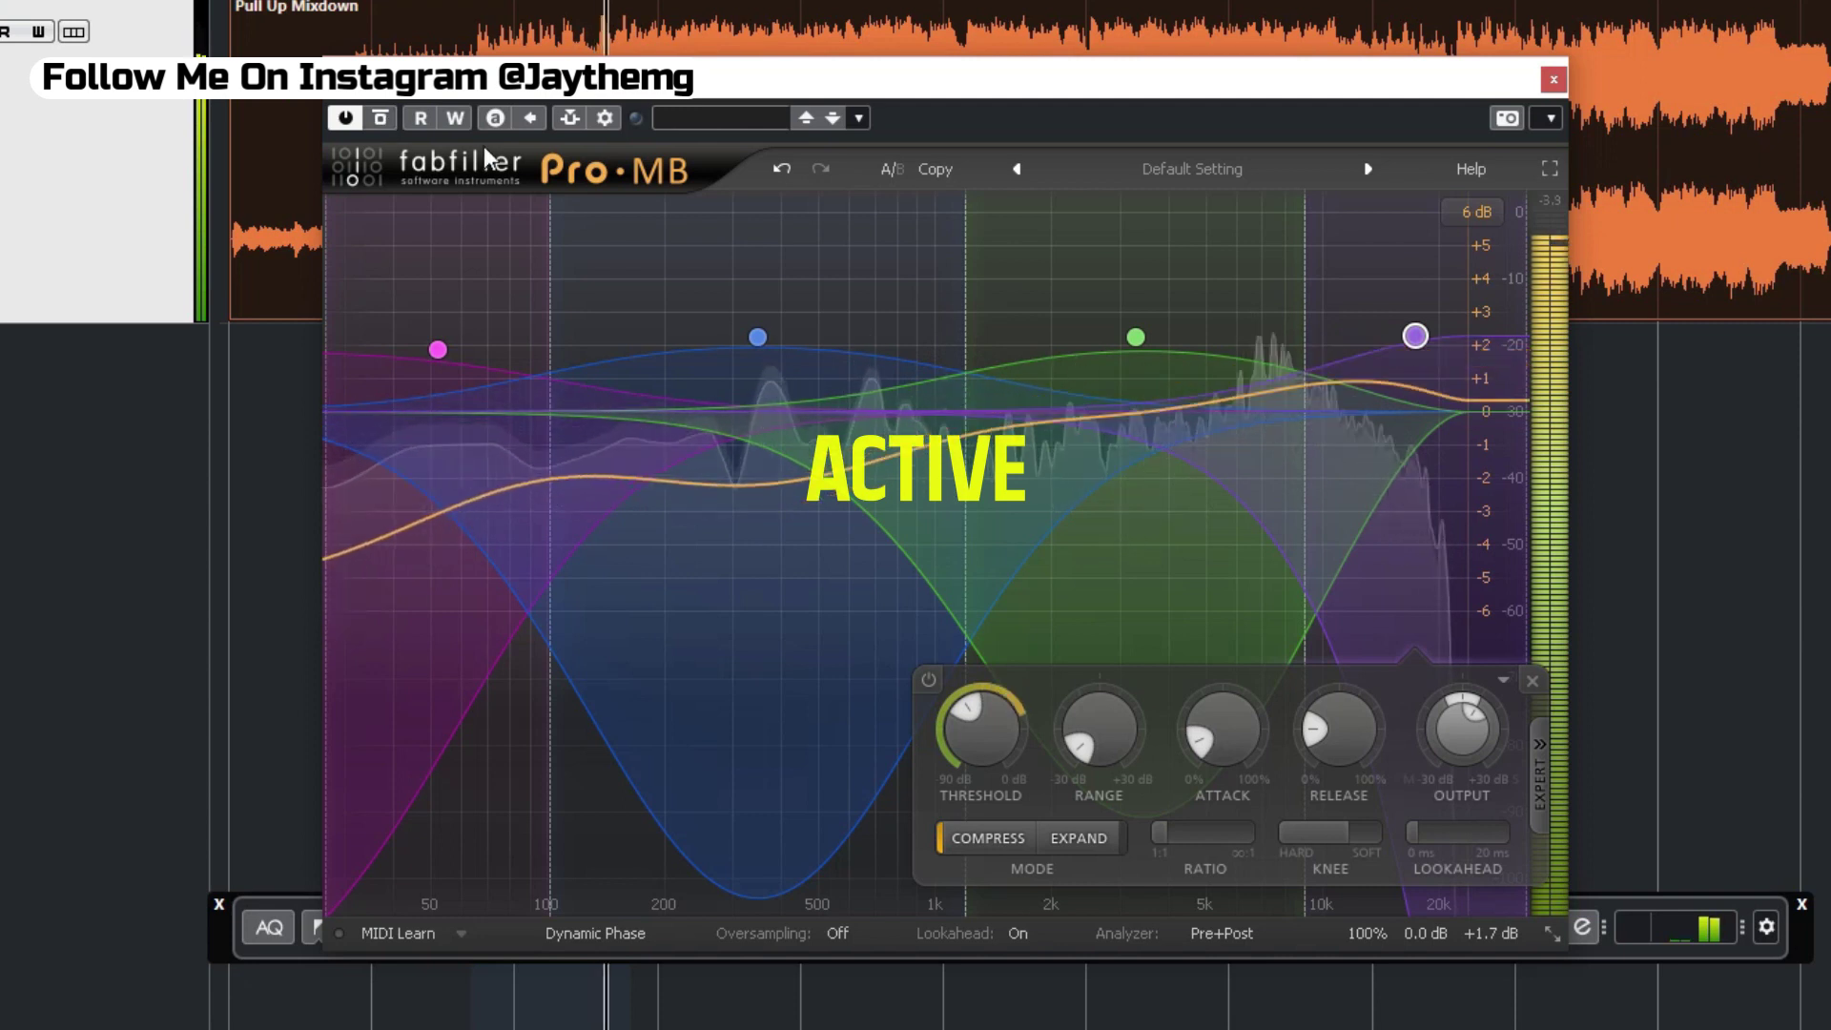
key(space)
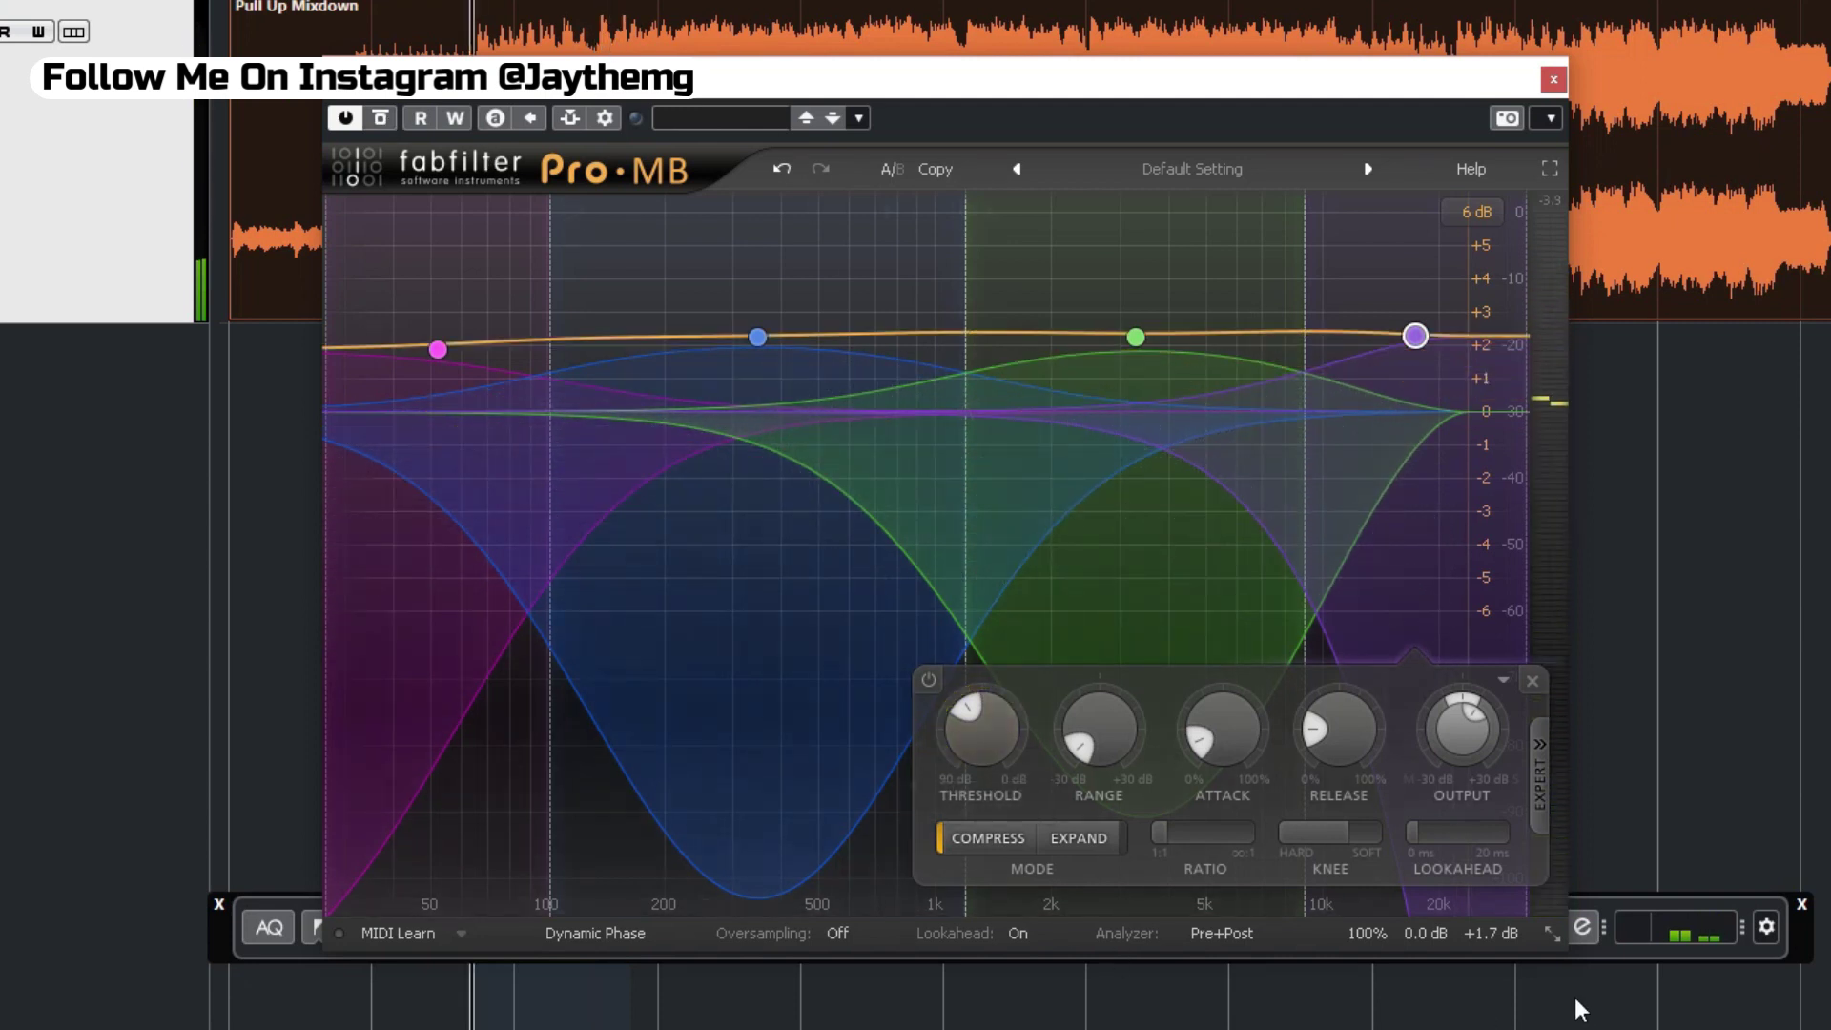
mouse_move(1490, 872)
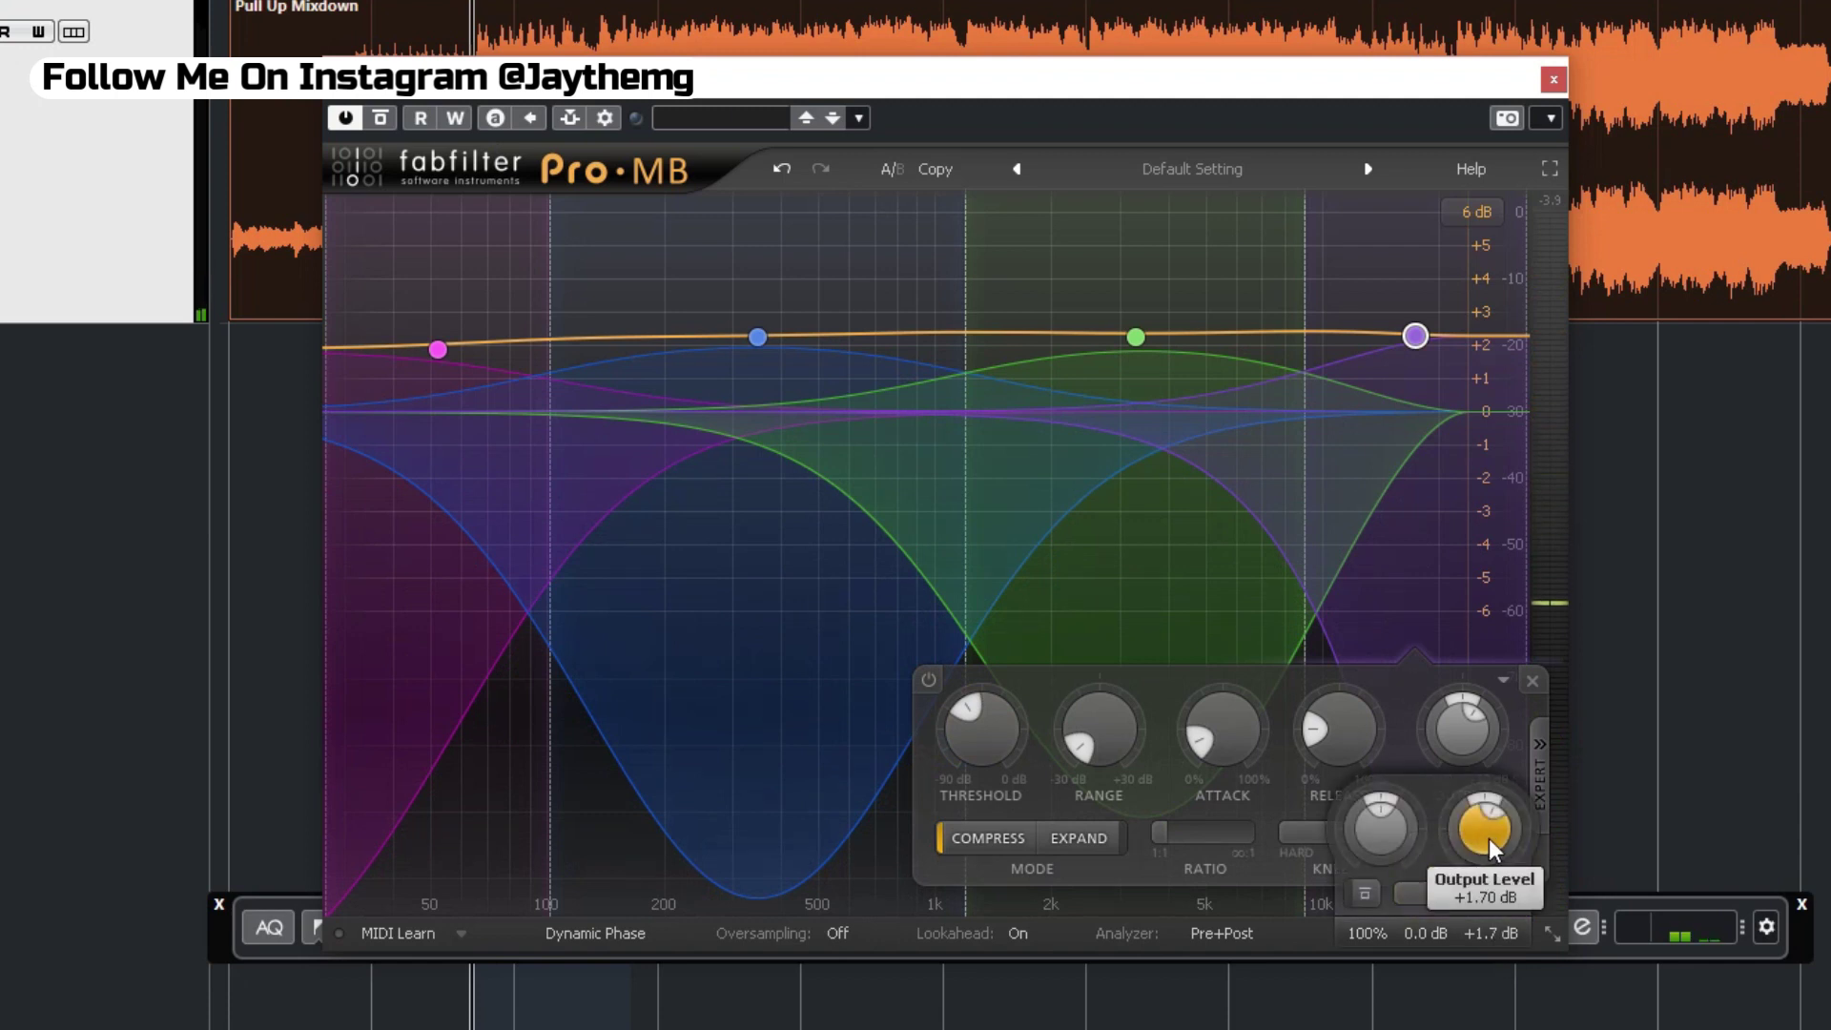